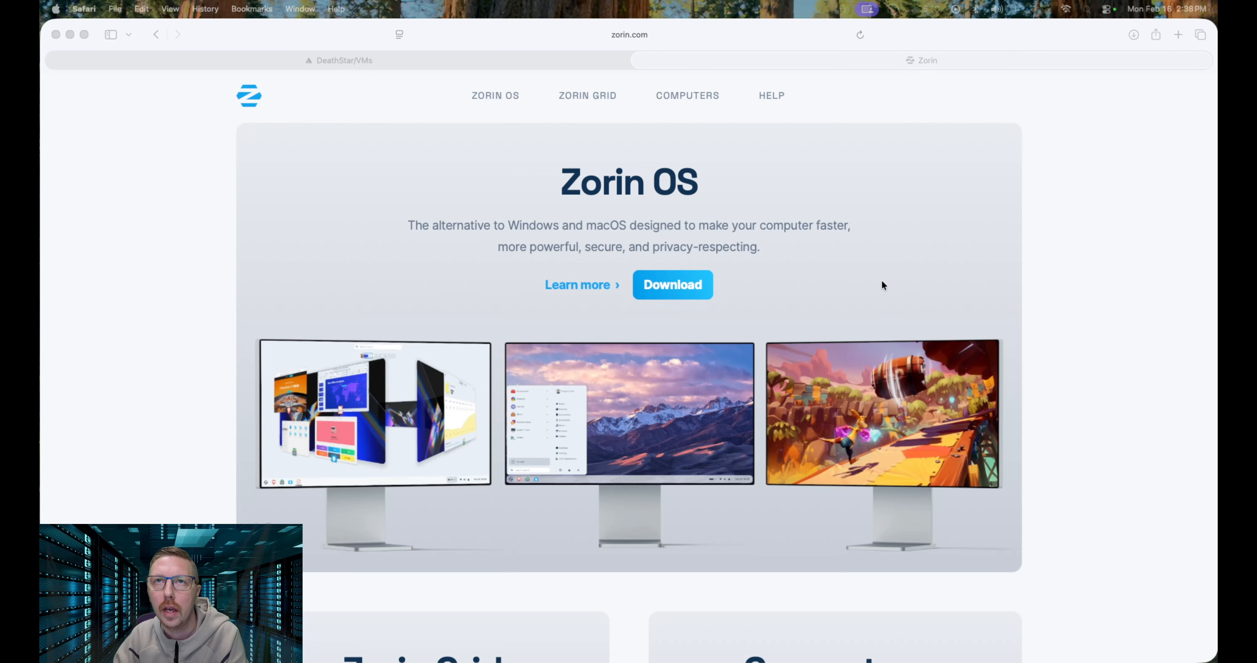
Open the Zorin OS download page and review the Pro, Core and Education editions.
left_click(674, 284)
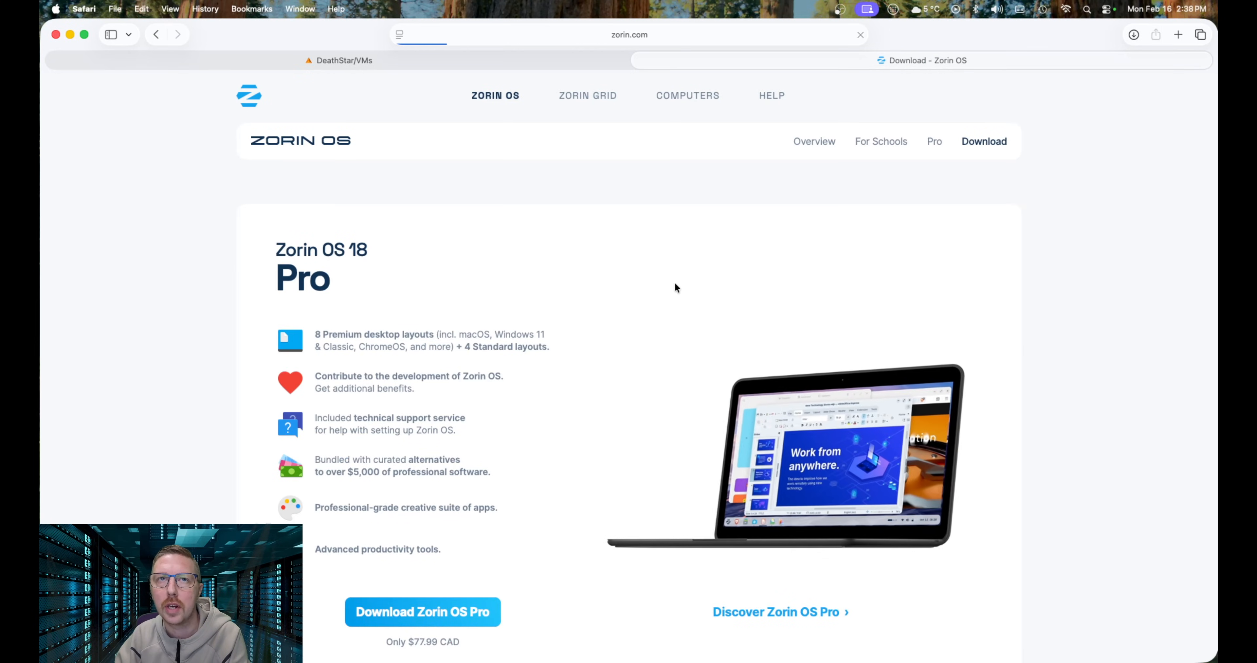
scroll(539, 426, "down", 5)
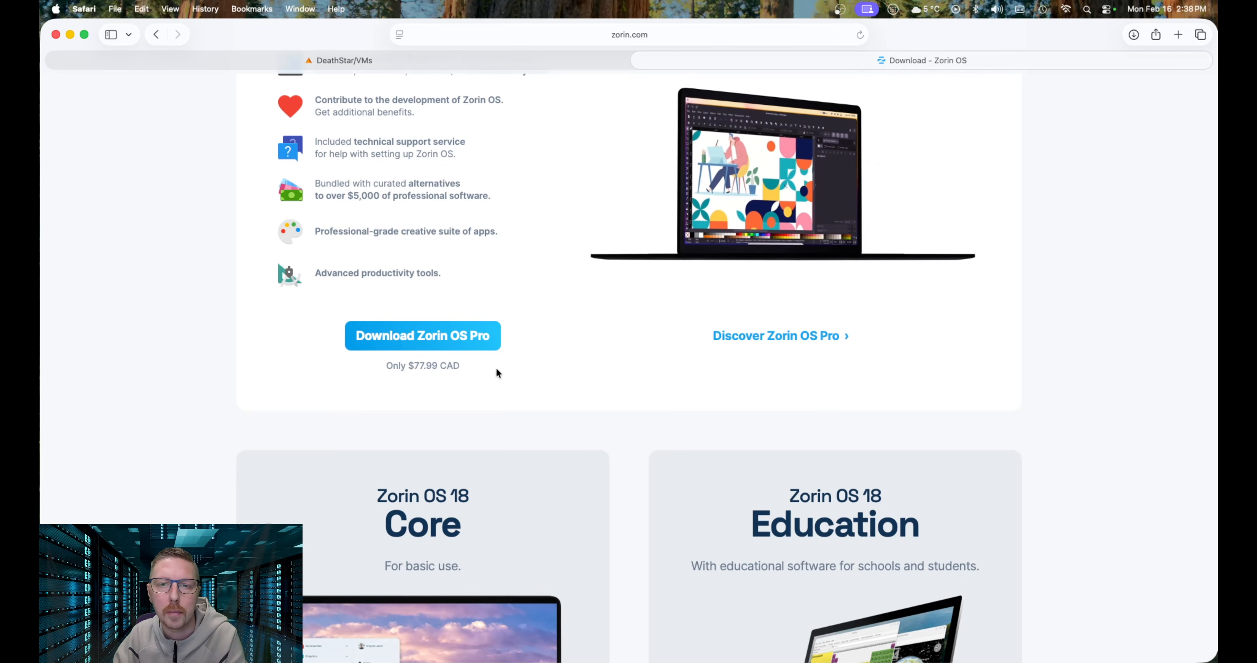
scroll(587, 213, "up", 5)
scroll(587, 213, "down", 3)
scroll(444, 181, "up", 3)
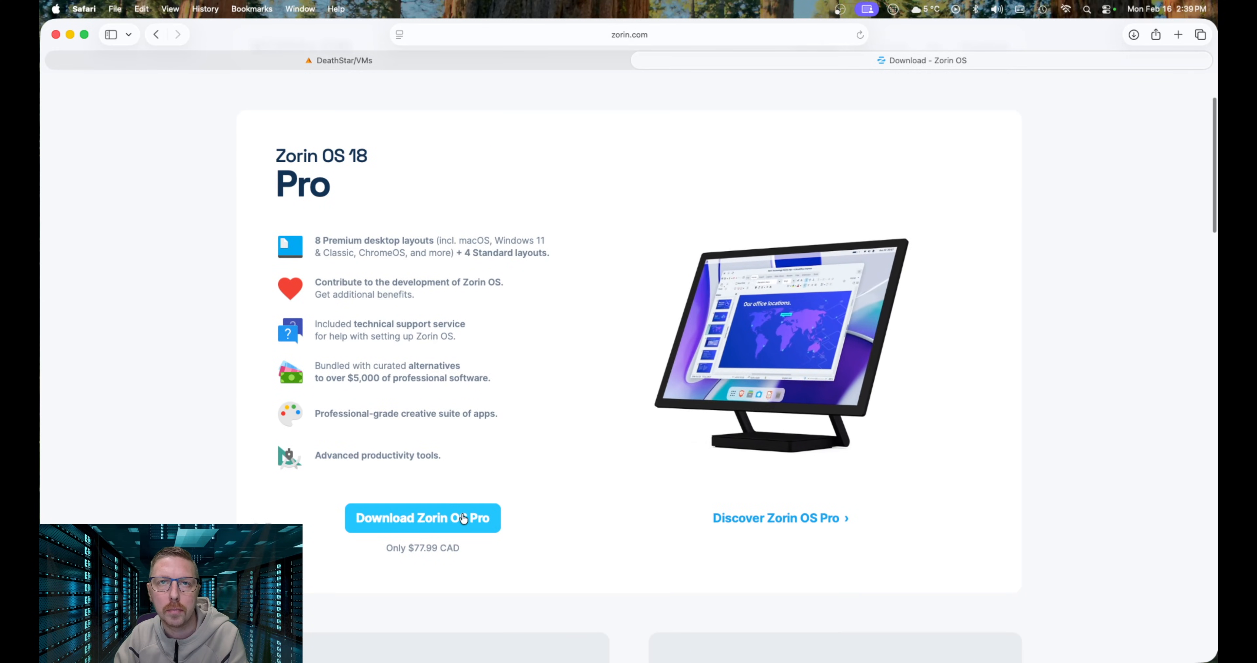
scroll(528, 458, "down", 5)
scroll(528, 460, "down", 5)
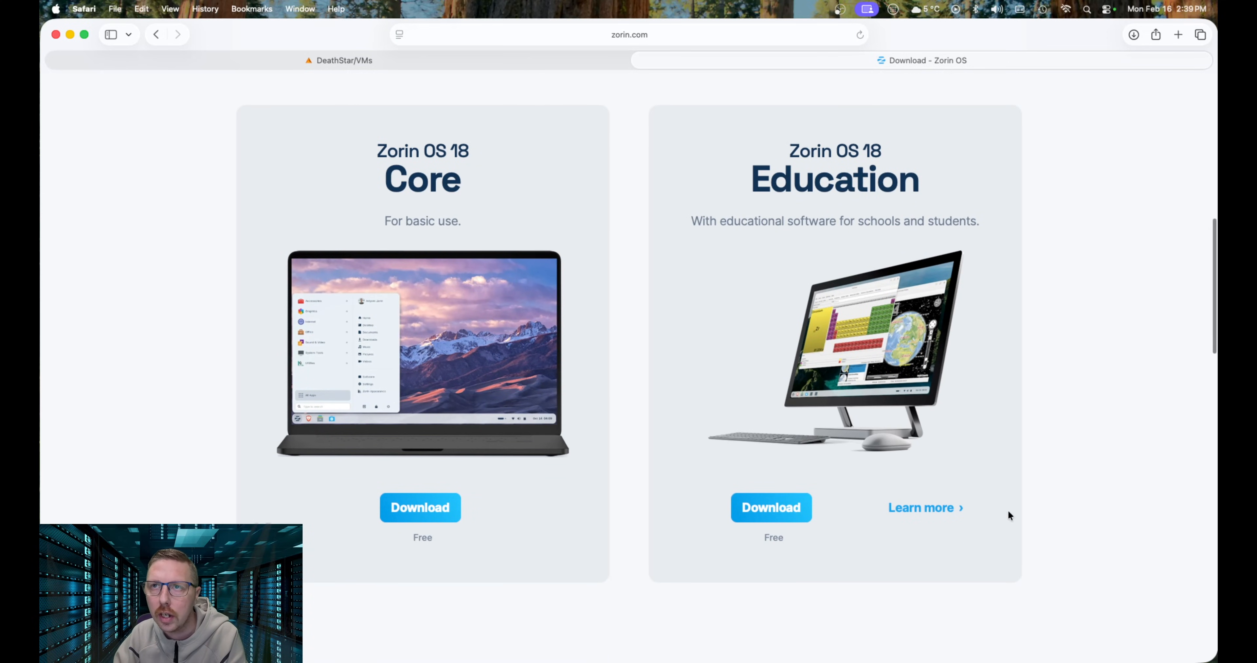
Open the details page for Zorin OS Education and read the sections on educational apps, coding and the learning divide.
left_click(930, 510)
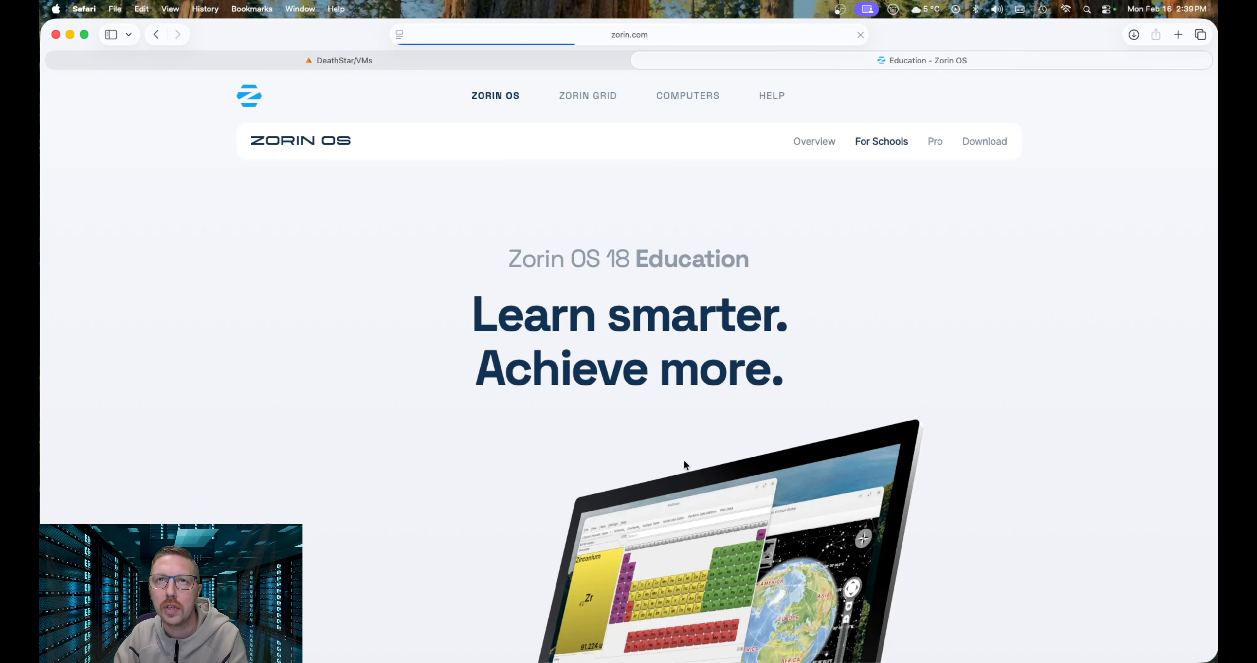
scroll(690, 409, "down", 15)
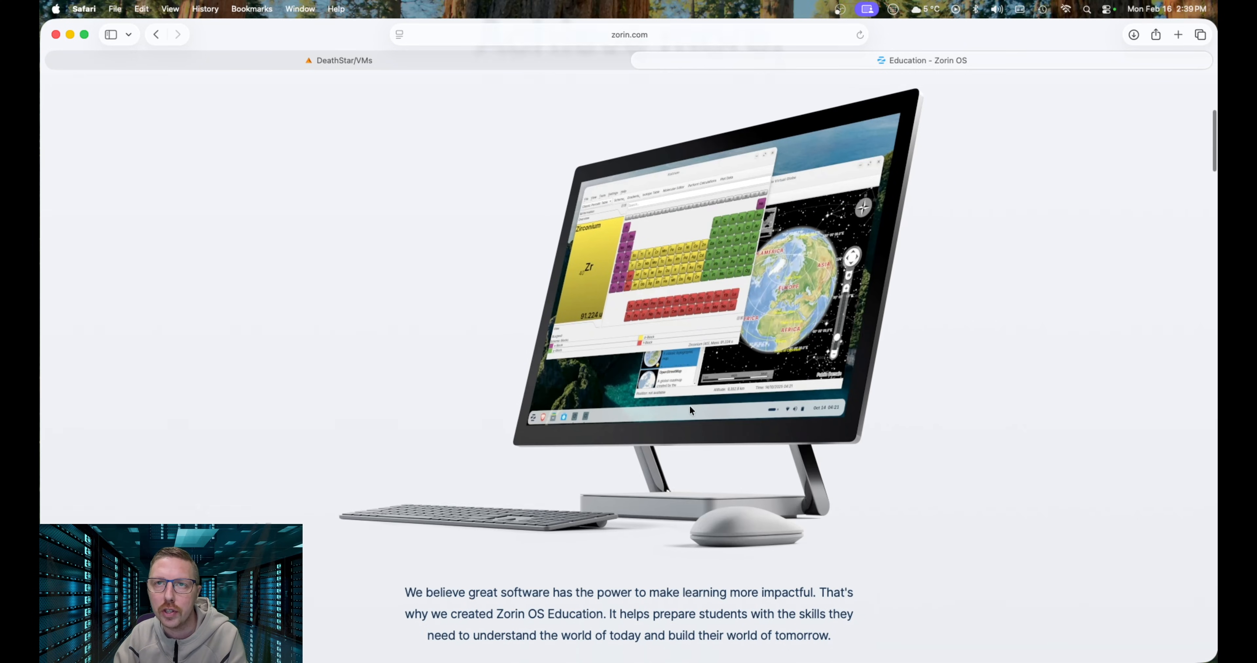
scroll(691, 411, "down", 7)
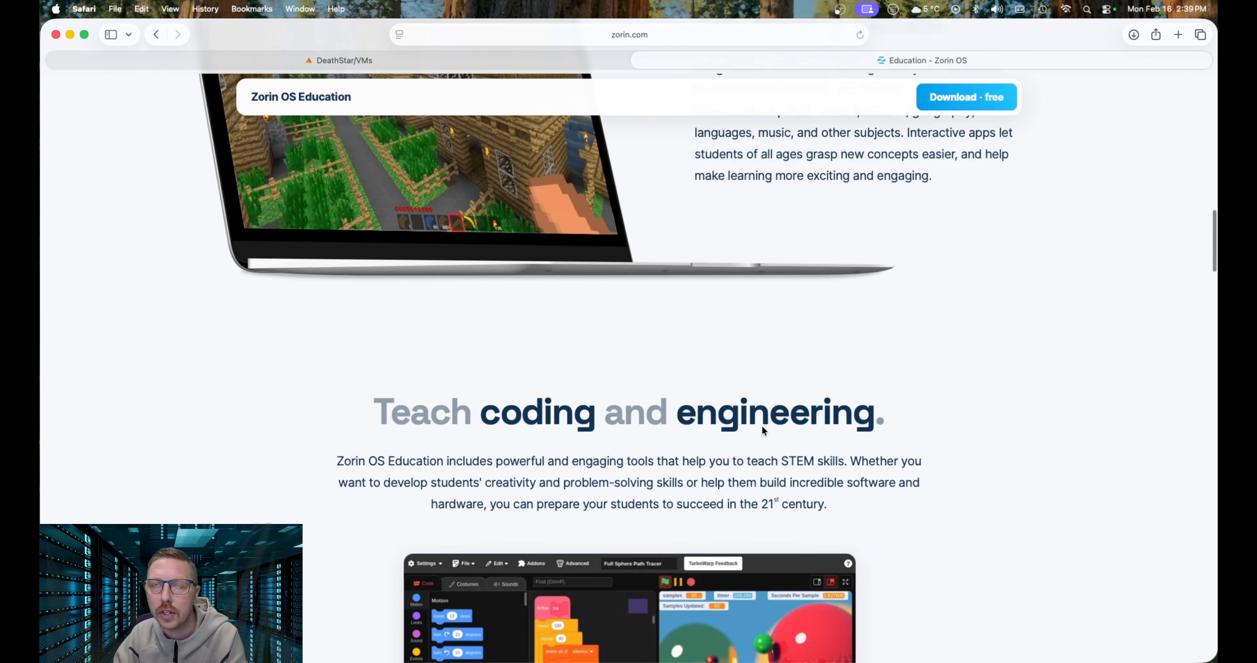
scroll(749, 412, "up", 5)
scroll(742, 400, "up", 2)
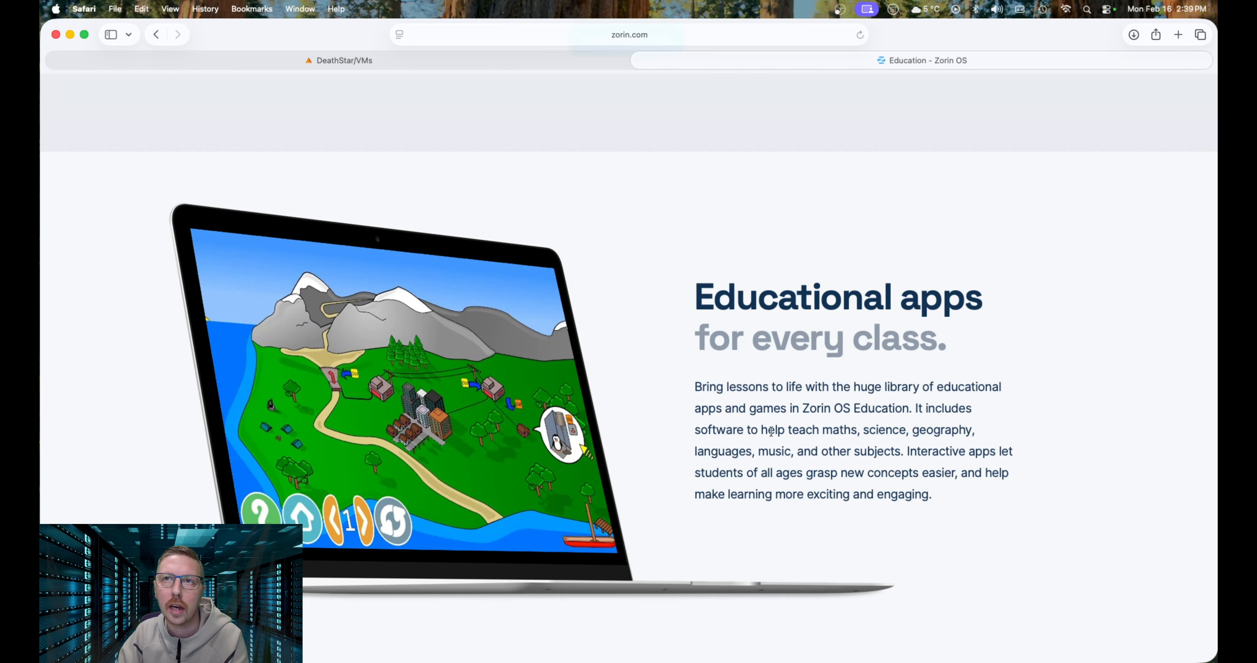
scroll(771, 430, "down", 15)
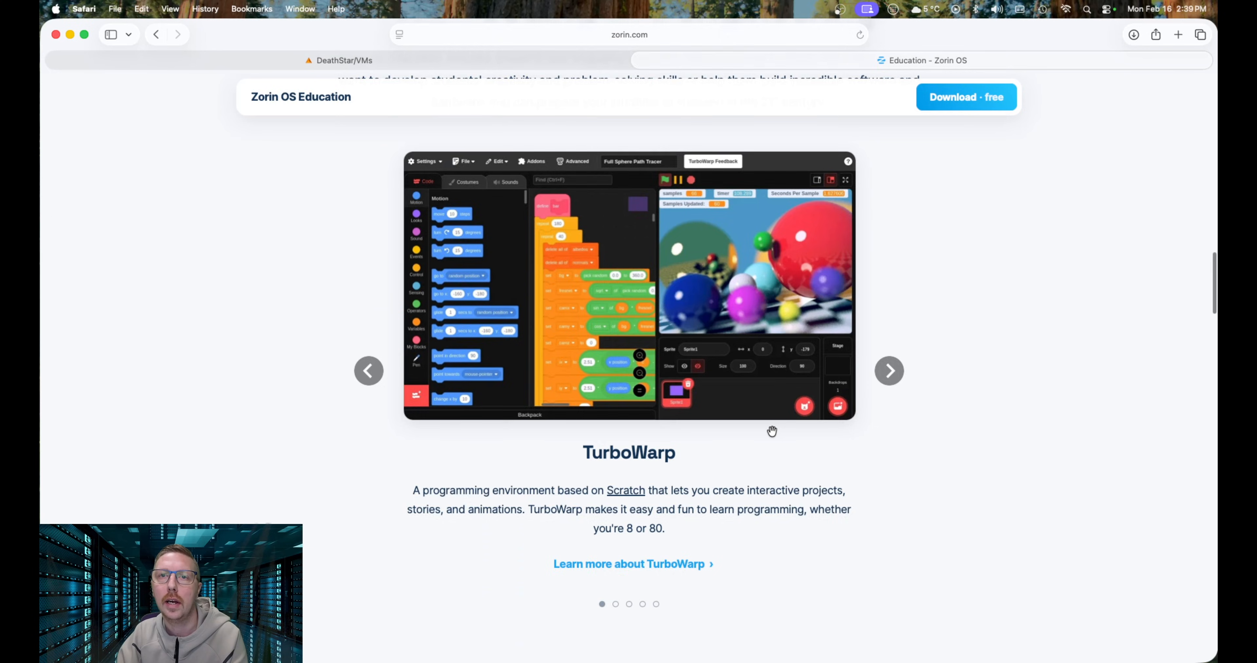
scroll(772, 429, "down", 20)
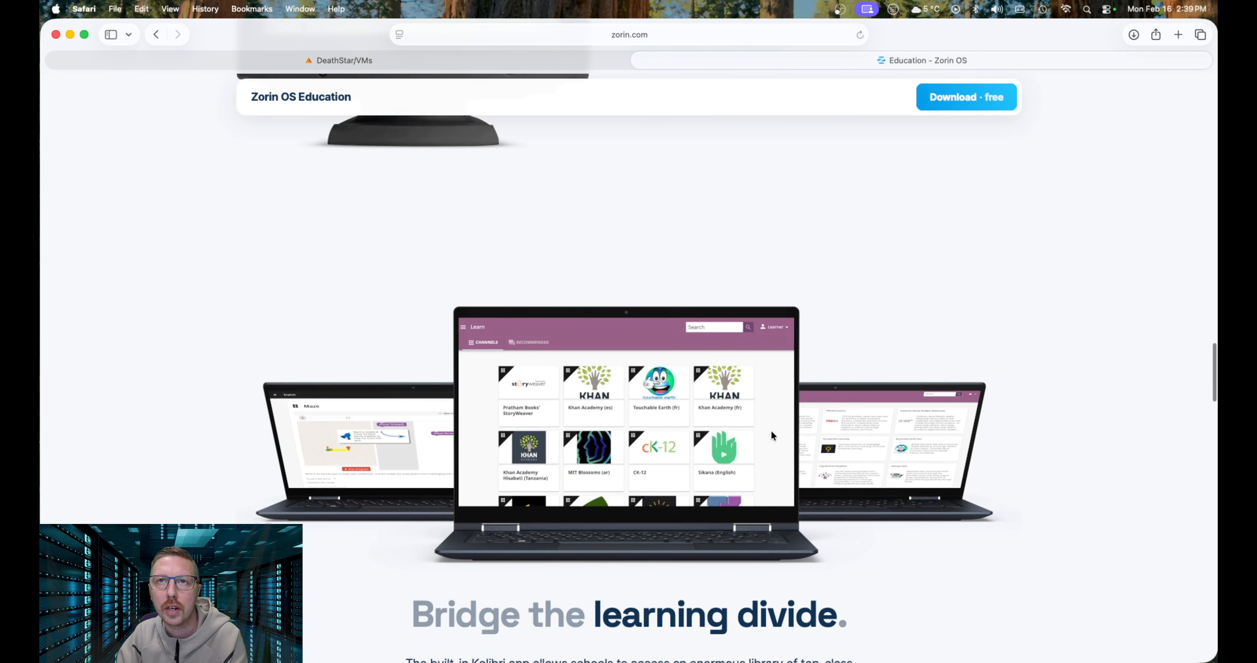
scroll(702, 432, "down", 10)
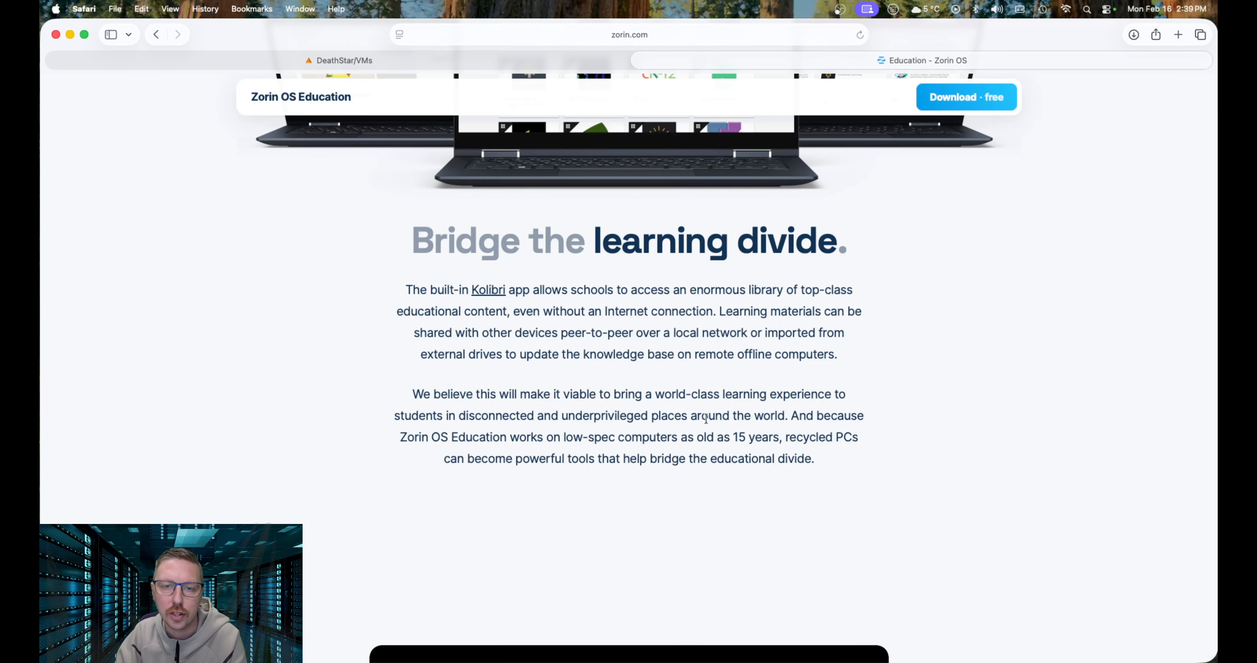
Read the classroom control and Zorin Grid sections of the Education page, finishing back at its beginning.
scroll(705, 418, "down", 15)
scroll(707, 418, "down", 4)
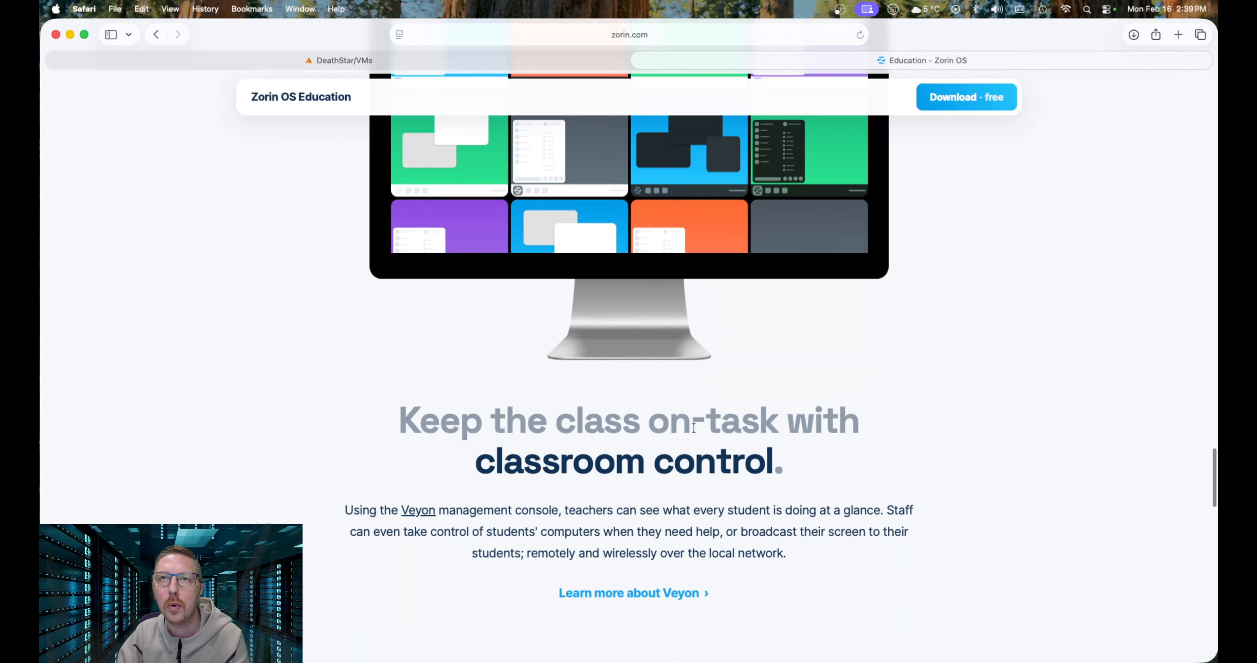
left_click_drag(476, 438, 532, 439)
left_click(432, 471)
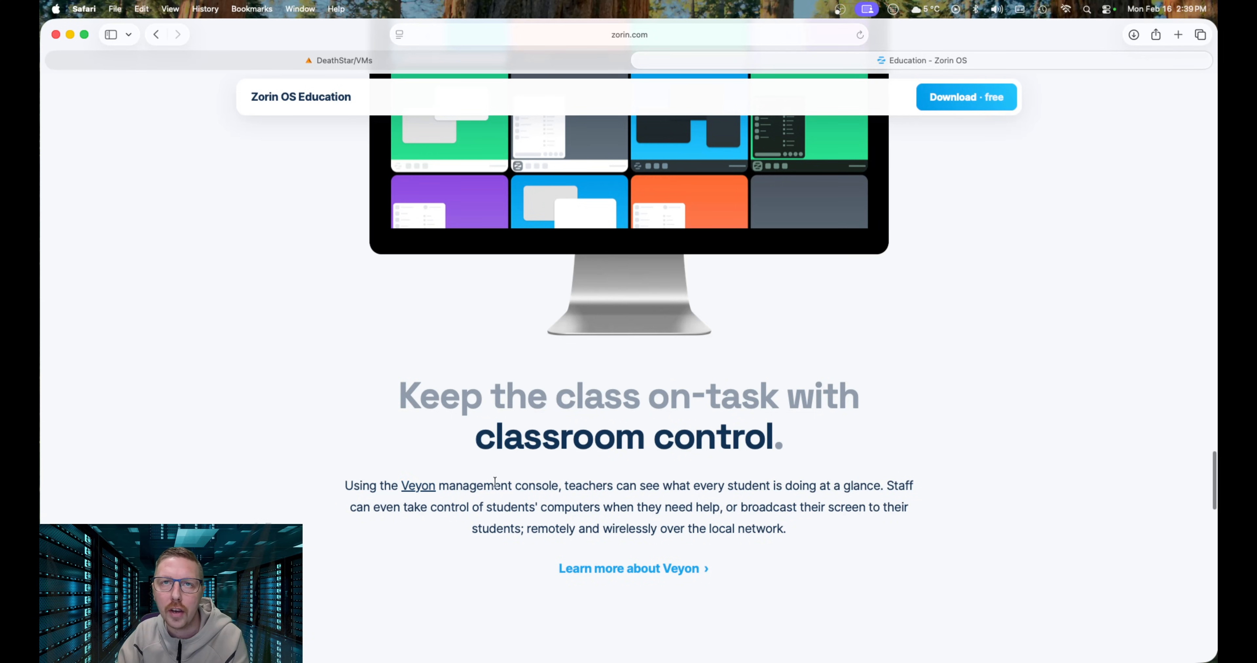
scroll(617, 480, "down", 5)
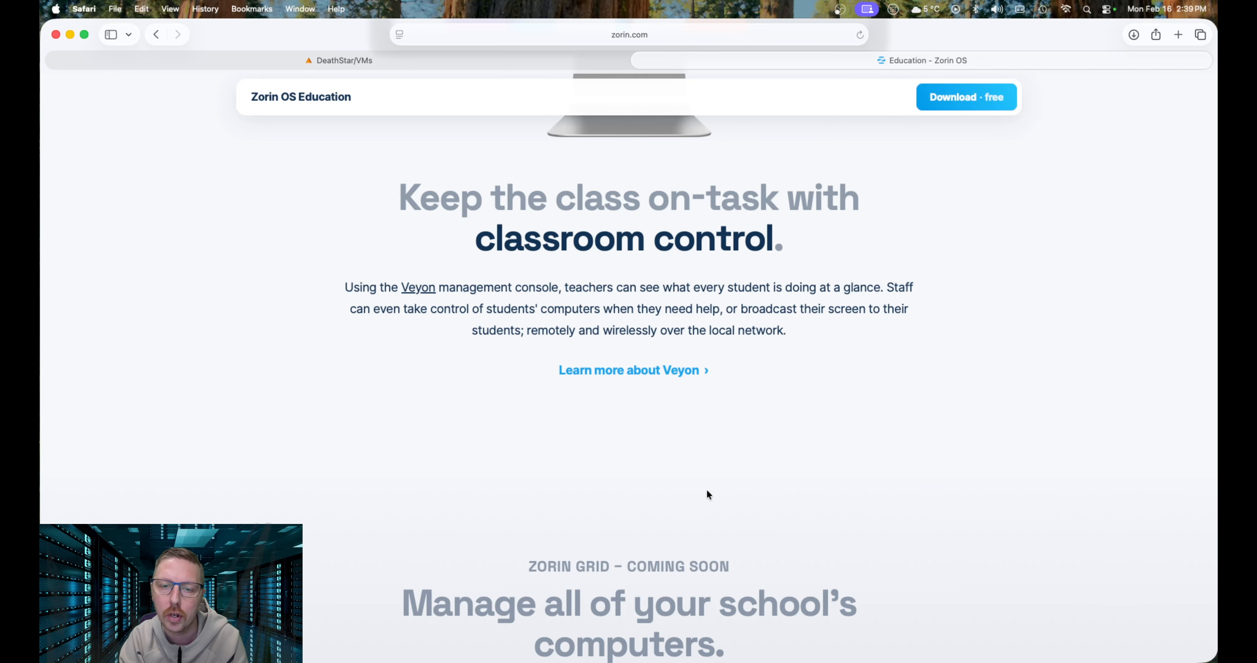
scroll(708, 495, "down", 3)
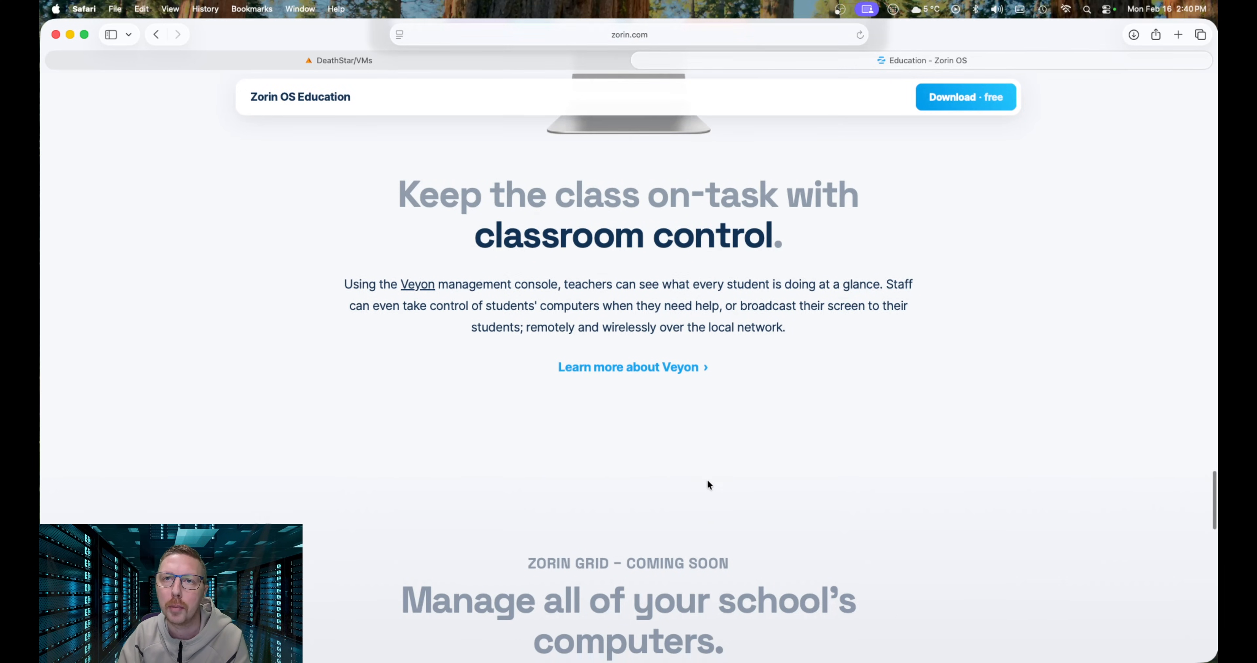
scroll(706, 481, "down", 15)
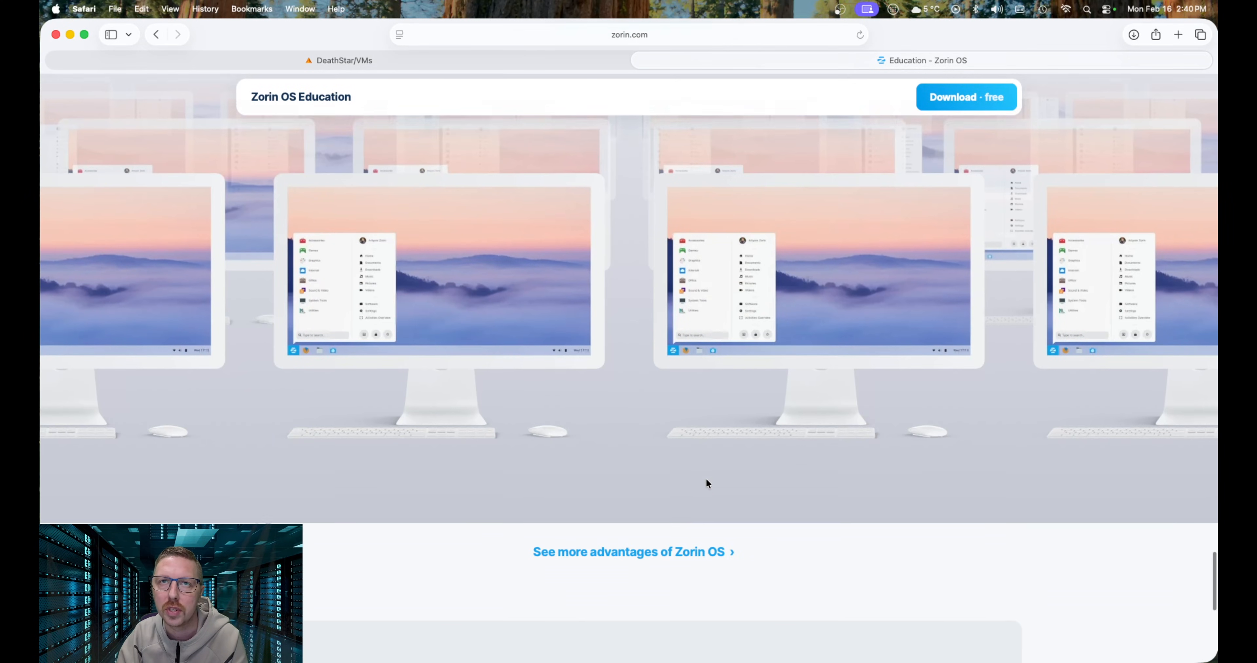
scroll(706, 483, "up", 10)
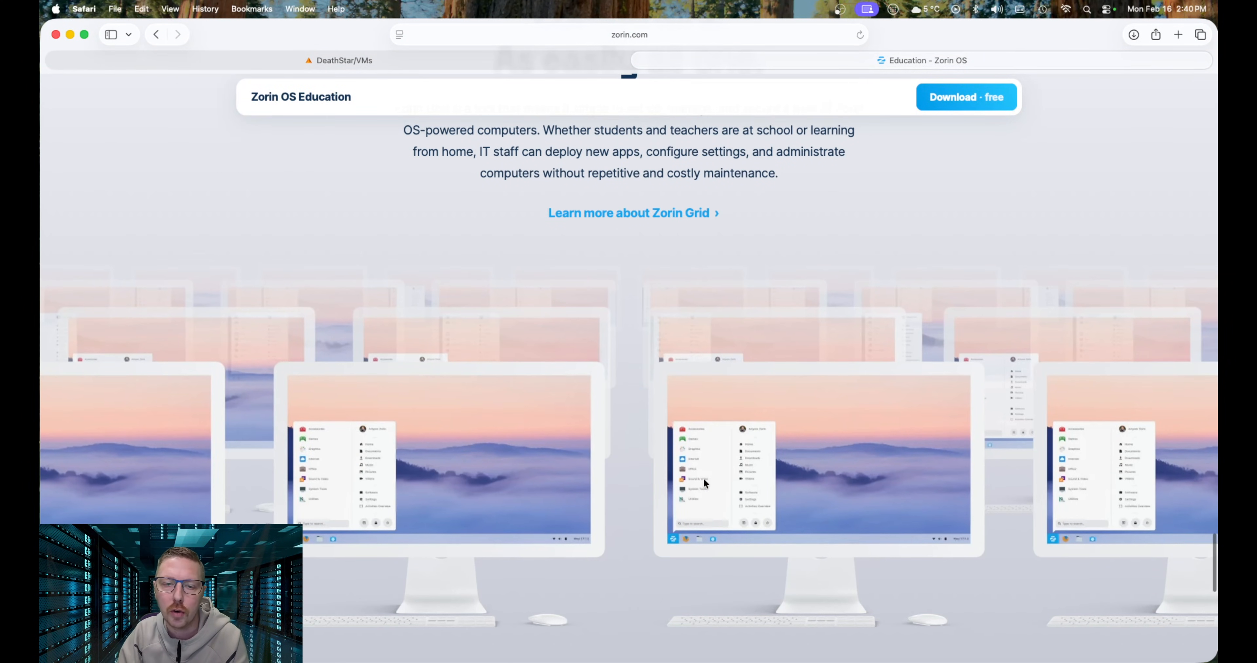
scroll(705, 478, "down", 10)
scroll(760, 229, "up", 2)
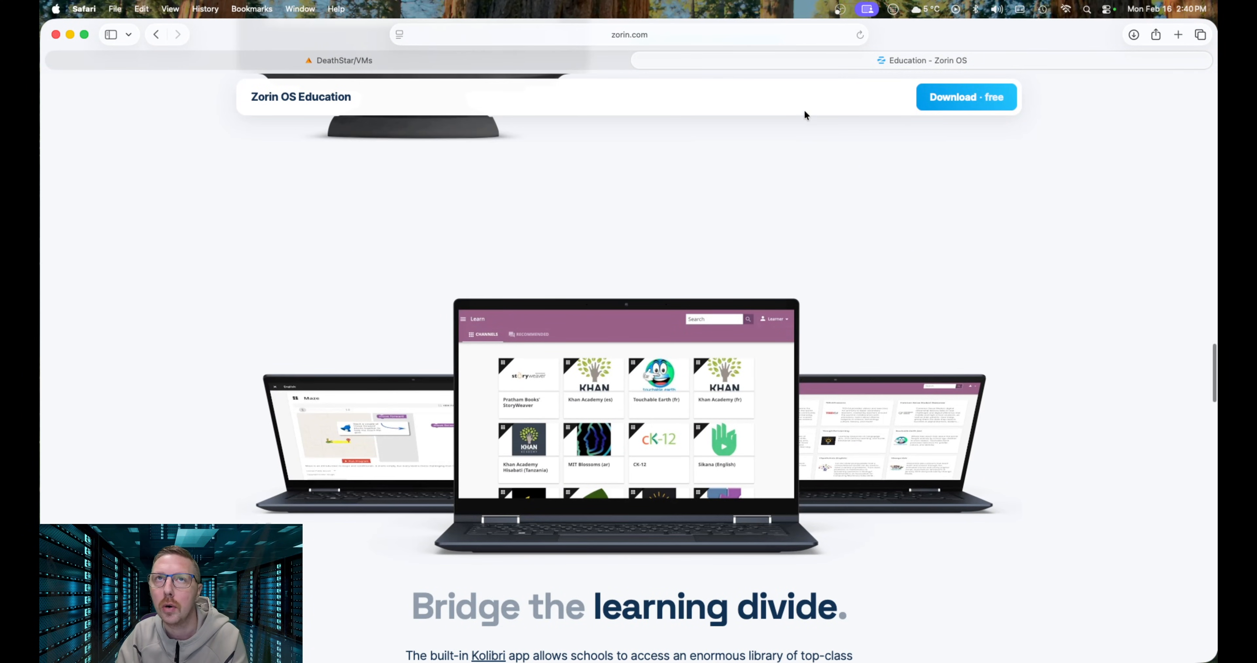
scroll(622, 147, "up", 20)
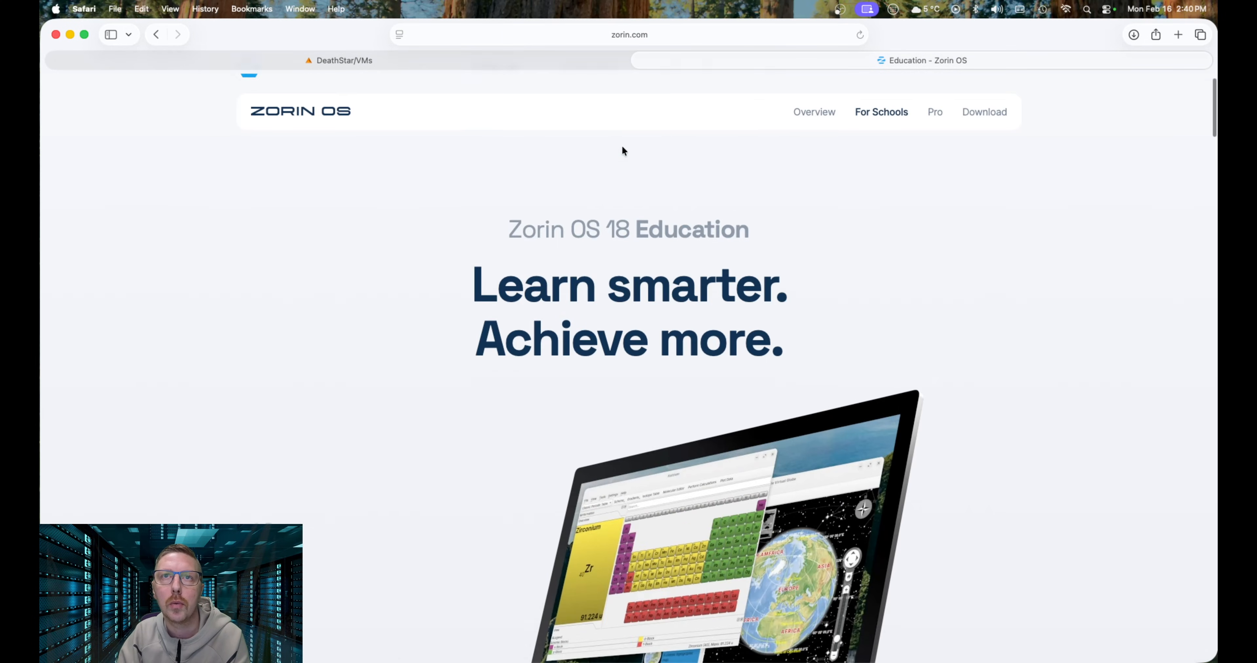
Go through the Zorin OS overview to the download page and view the free Core and Education editions.
left_click(494, 94)
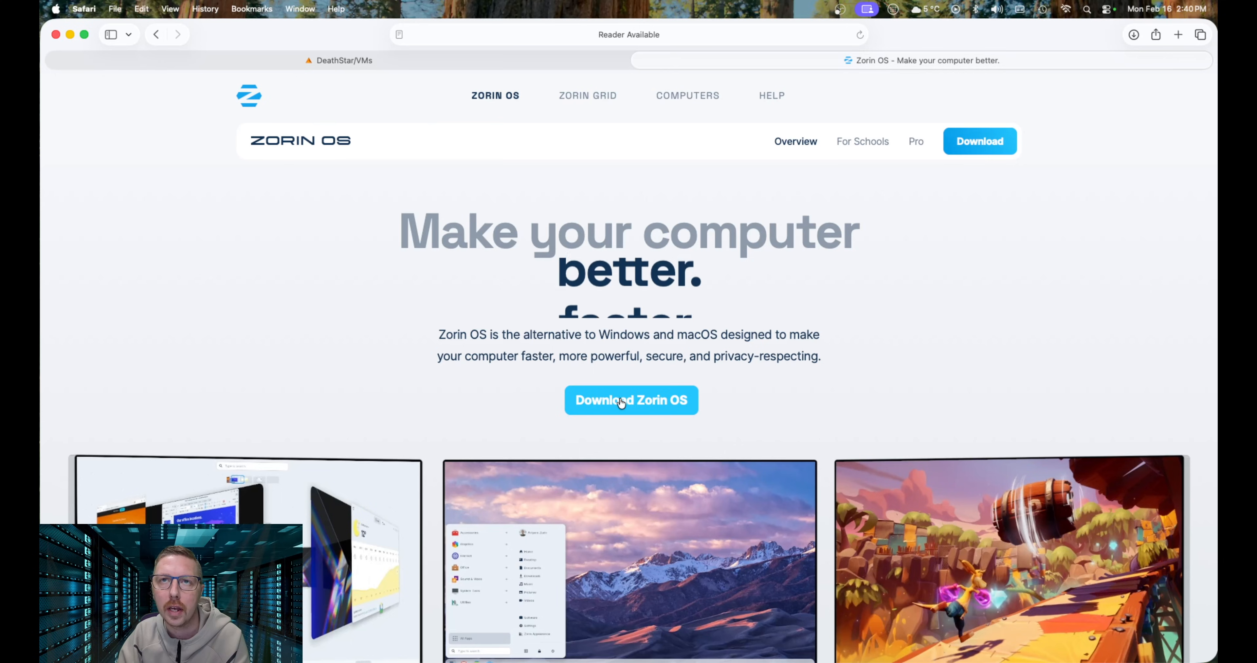
left_click(631, 399)
scroll(629, 397, "down", 12)
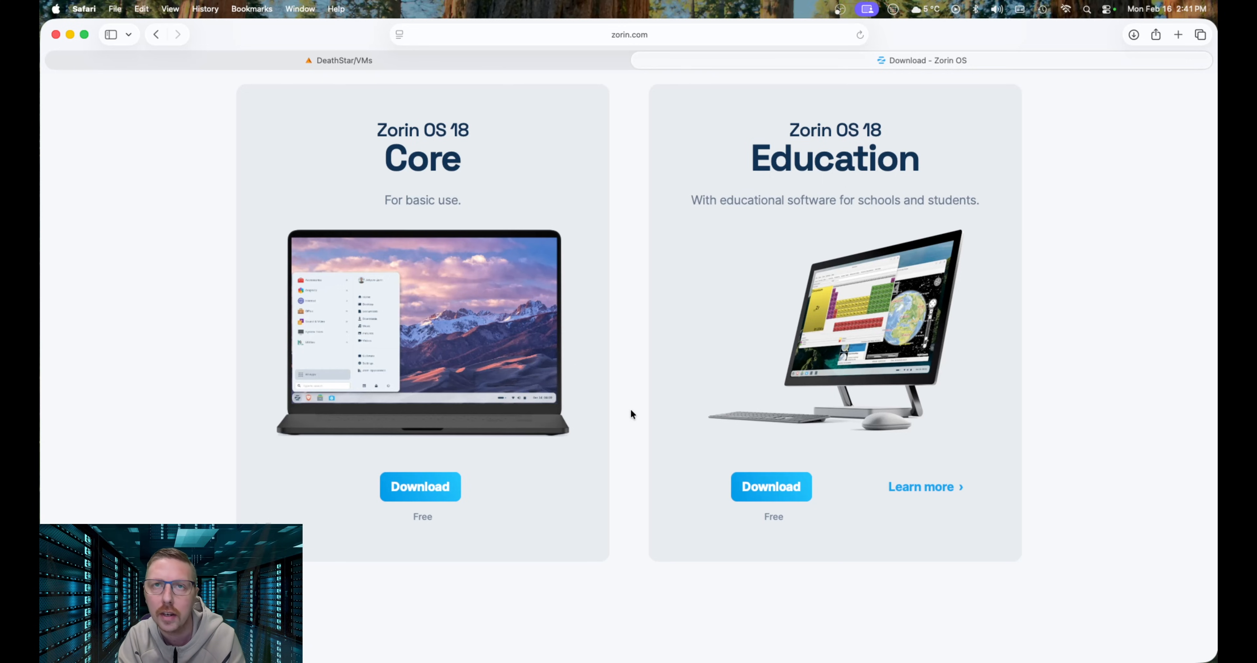
scroll(391, 266, "up", 1)
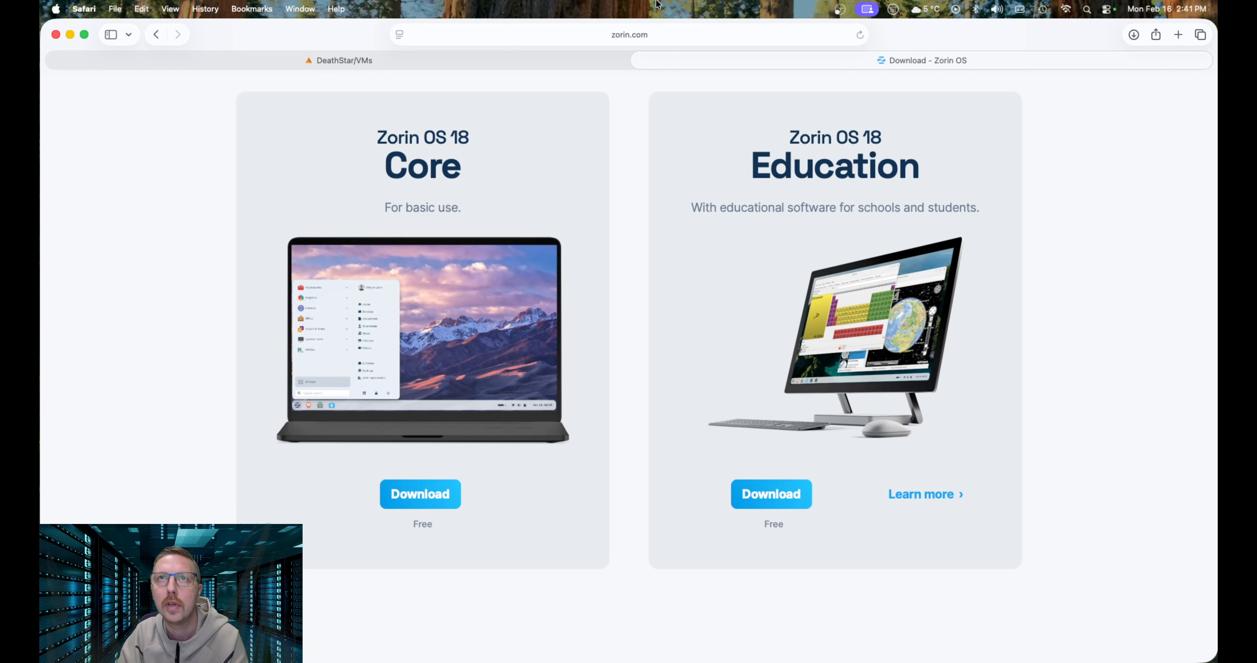
Switch to the Unraid virtual machines page, add a VM from the Ubuntu template and name it Zorin.
left_click(451, 57)
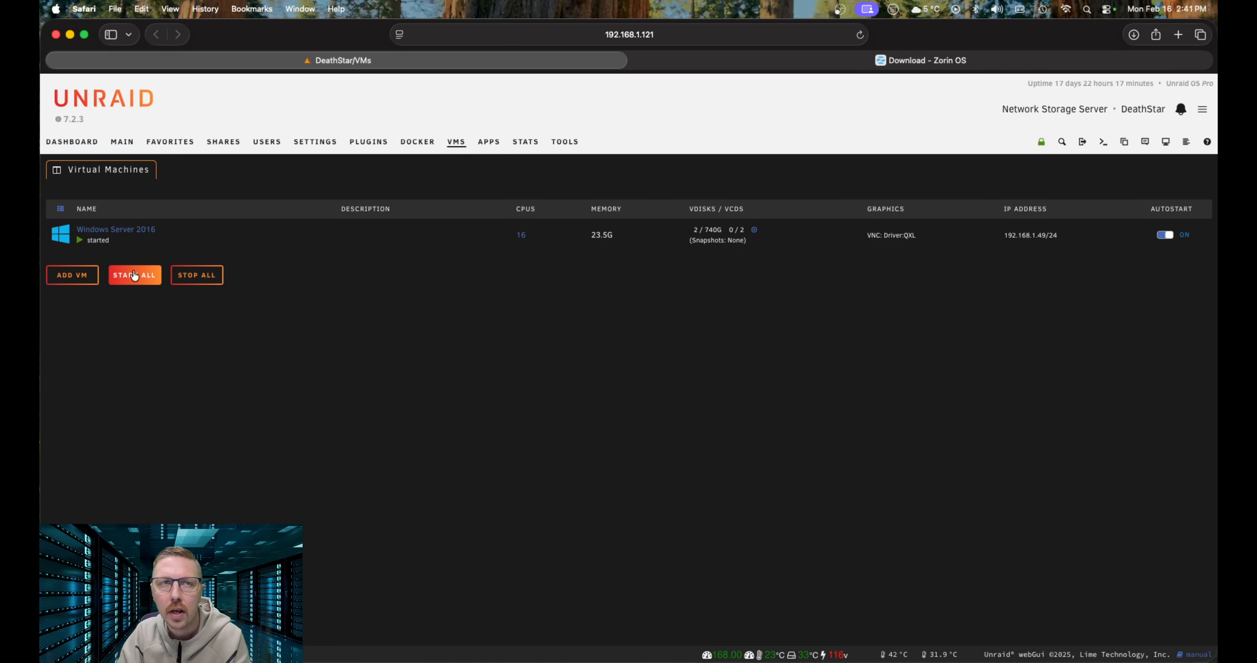
left_click(73, 279)
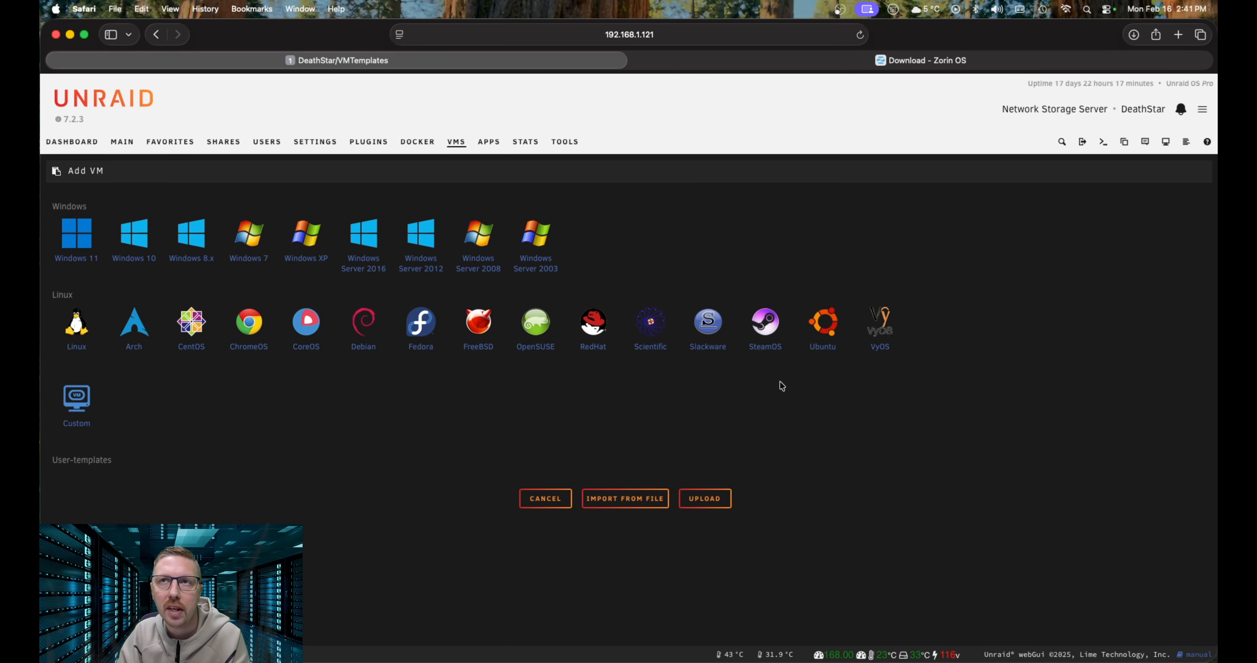
left_click(824, 325)
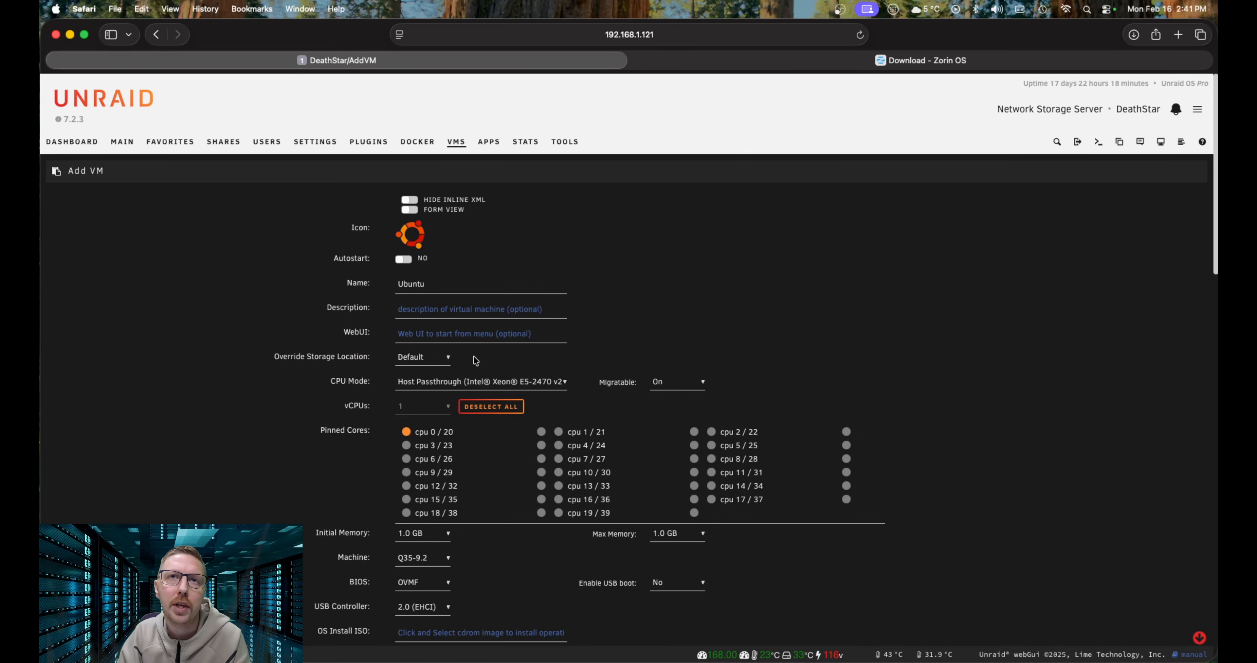
left_click_drag(445, 287, 390, 285)
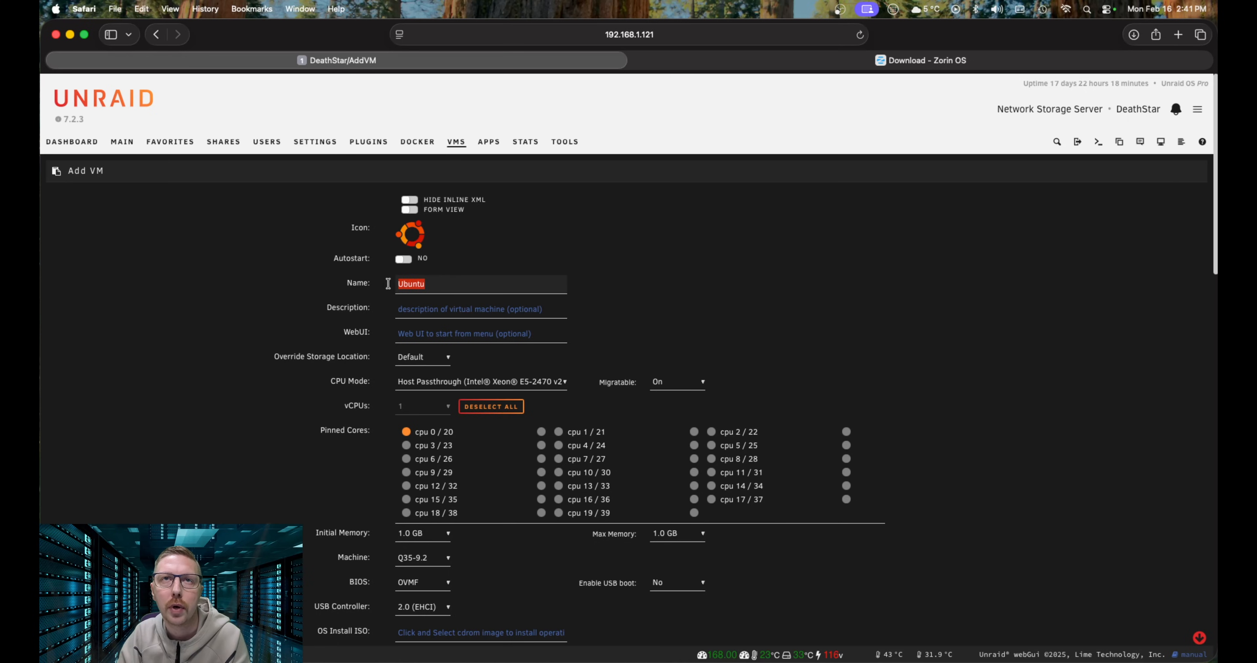
type("Zorin")
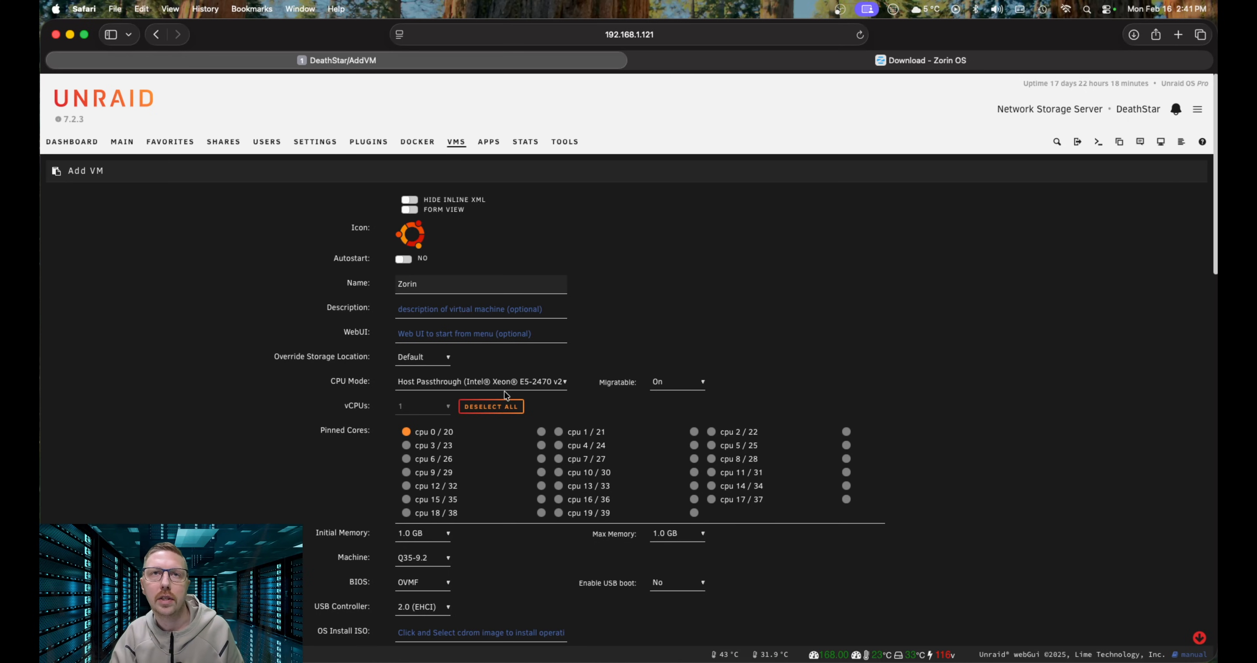
Pin every third core pair from cpu 0/20 to cpu 18/38 and set the VM's initial memory to 32.0 GB.
left_click(419, 434)
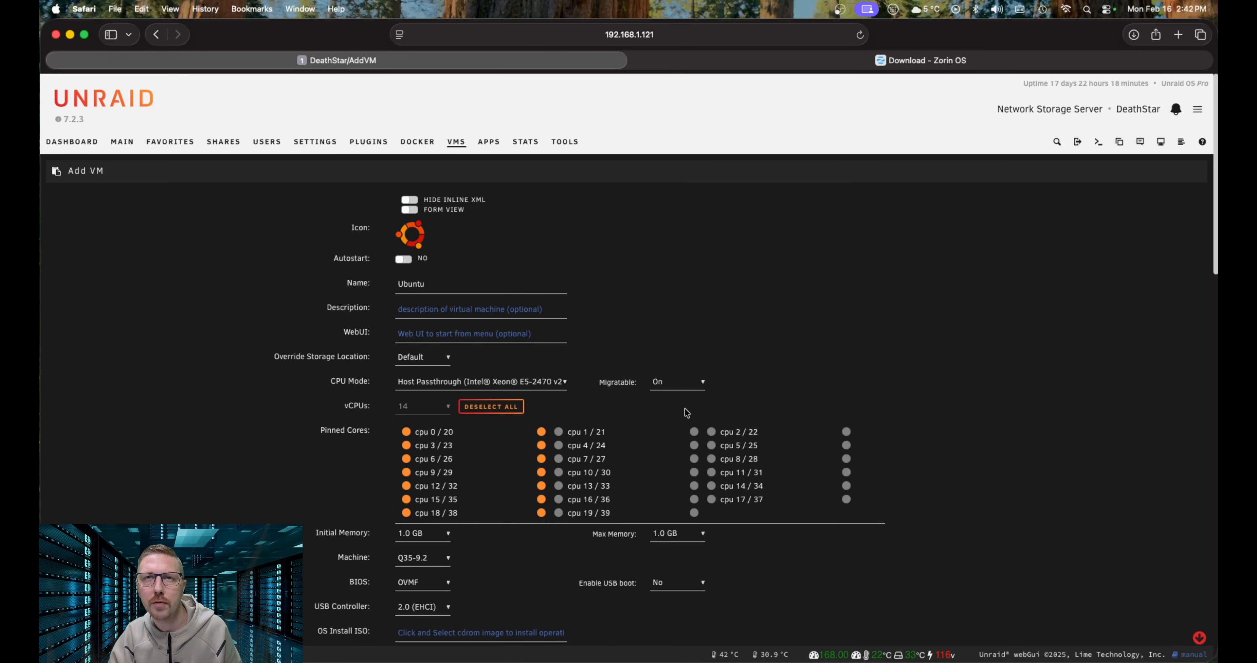
scroll(836, 406, "down", 3)
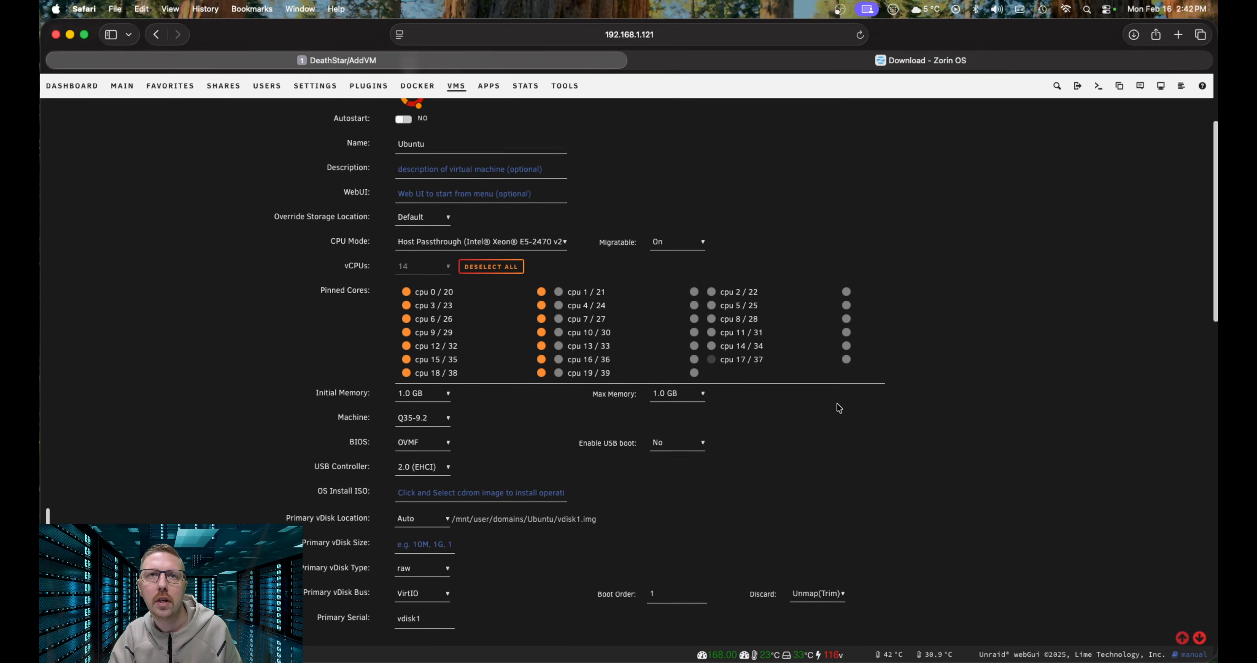
left_click(426, 382)
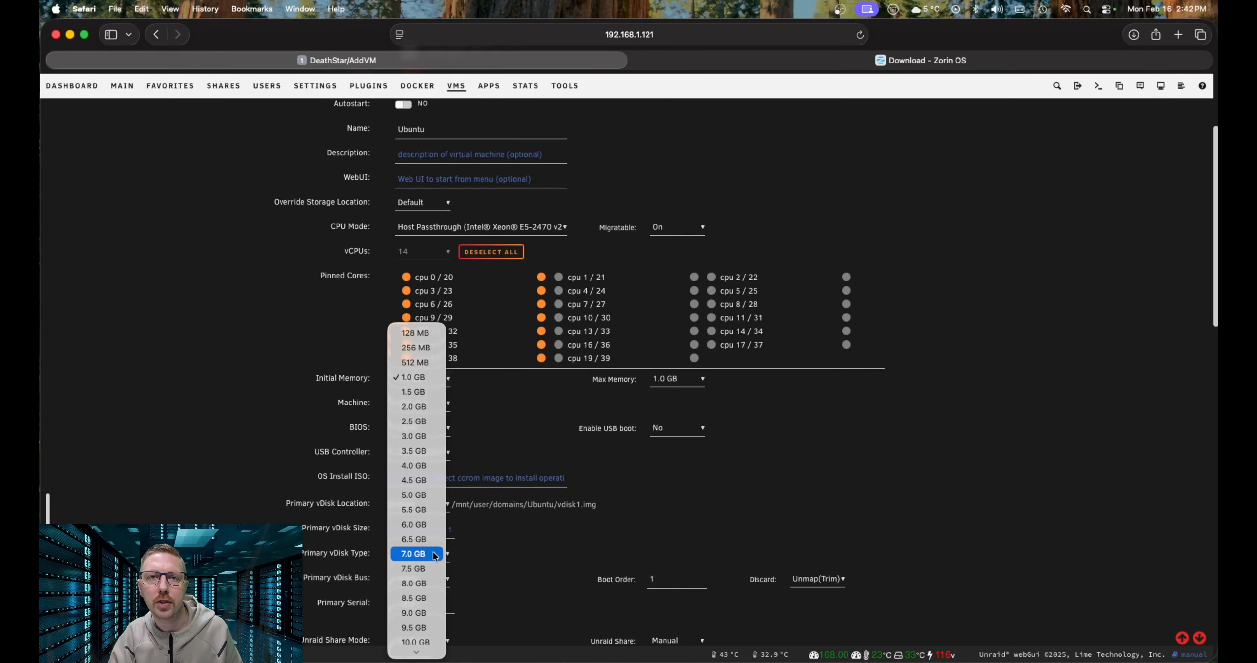
scroll(435, 555, "down", 10)
scroll(436, 555, "down", 10)
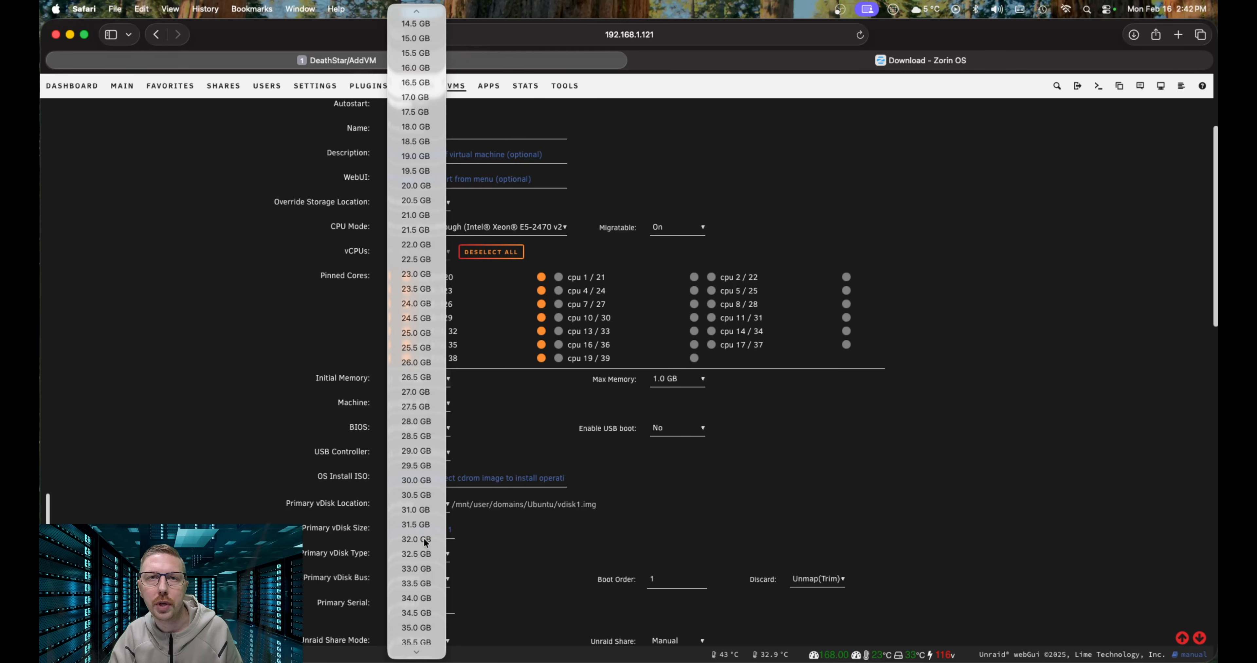
left_click(424, 540)
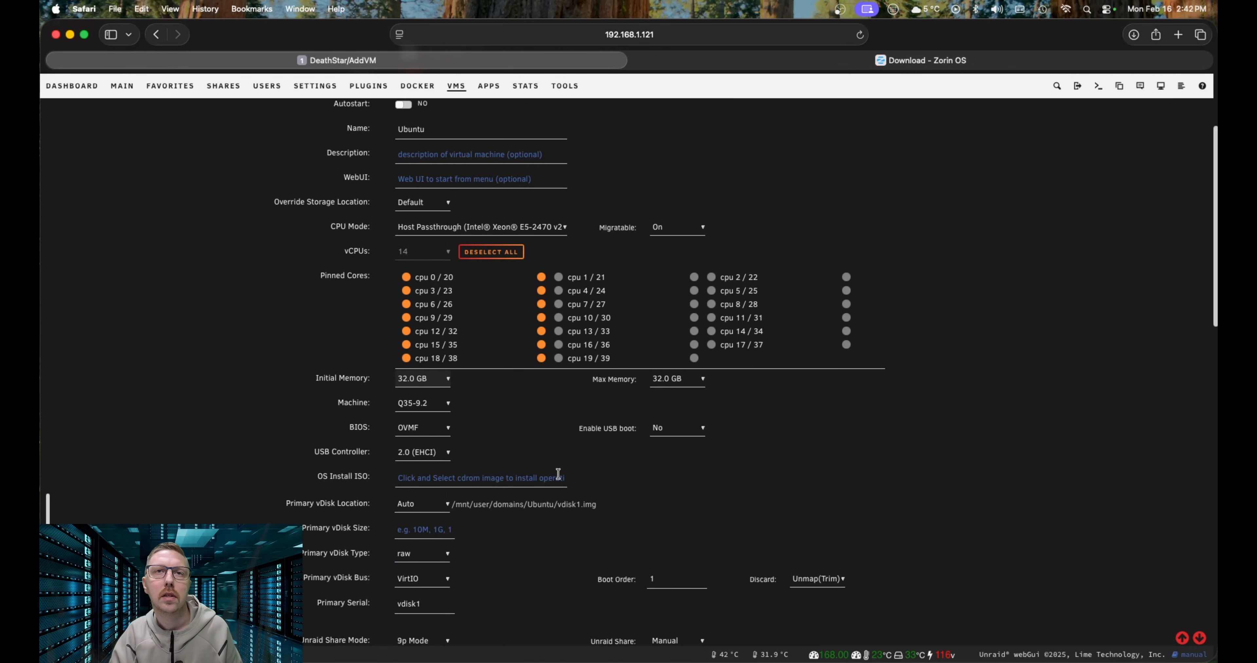
Select the Zorin-OS-18-Core-64-bit-r3 image as the VM's OS install ISO.
scroll(541, 458, "down", 1)
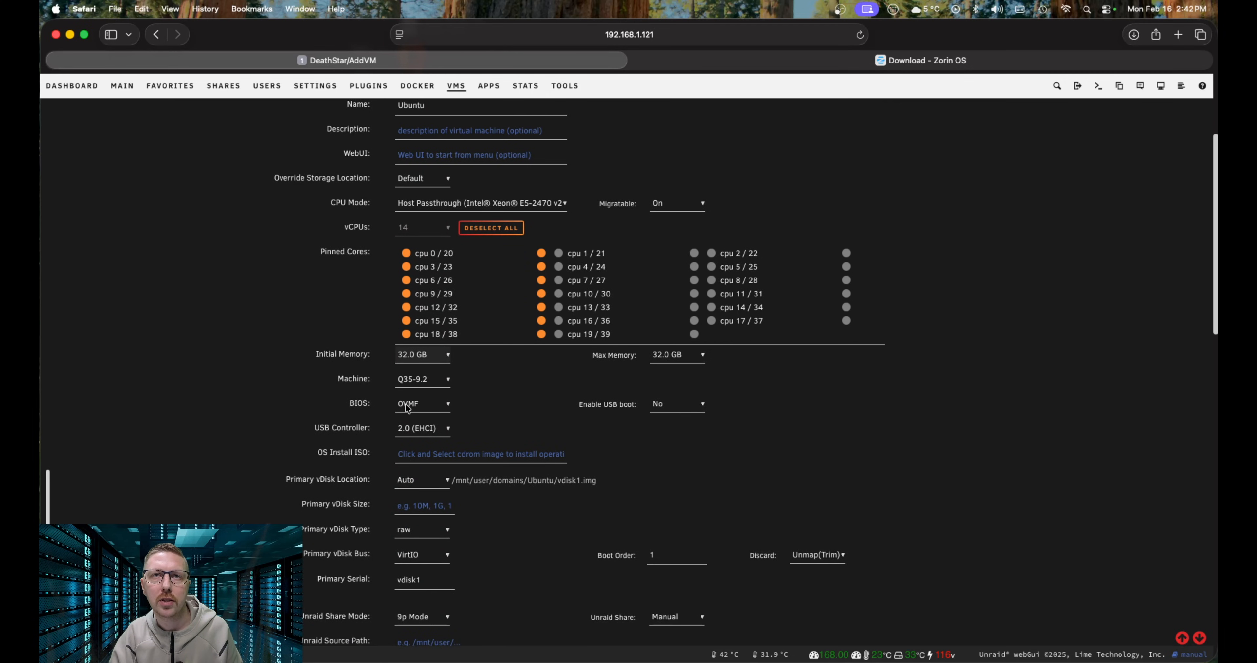
scroll(650, 453, "down", 1)
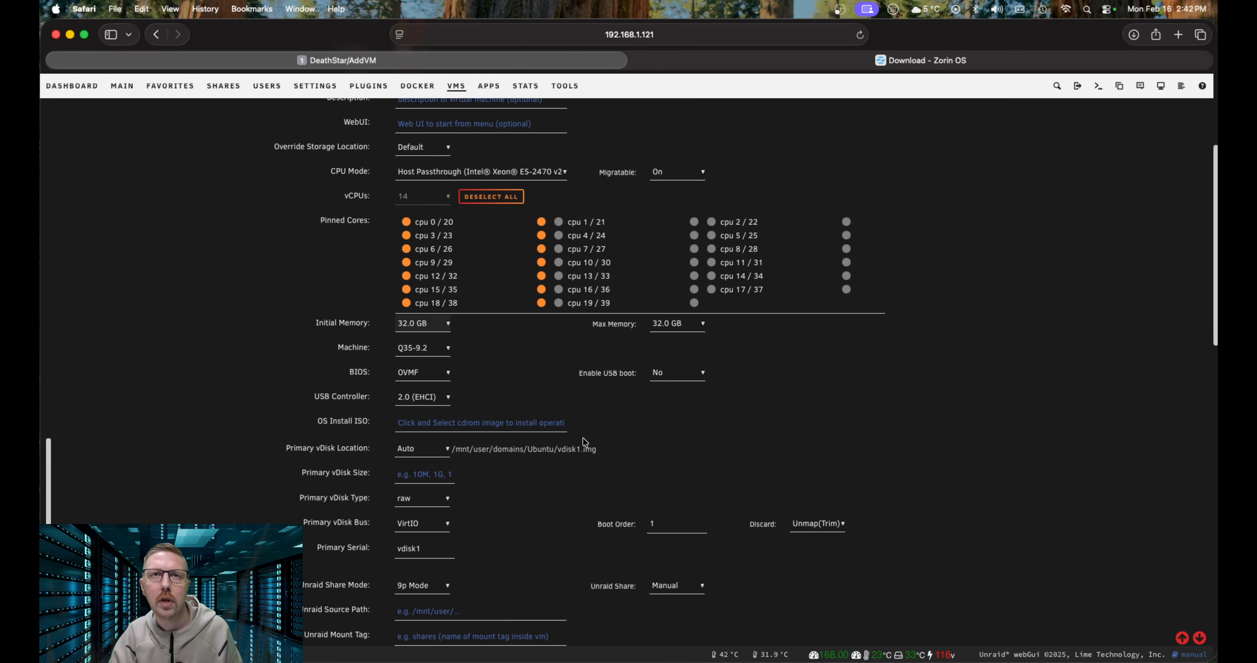
left_click(467, 424)
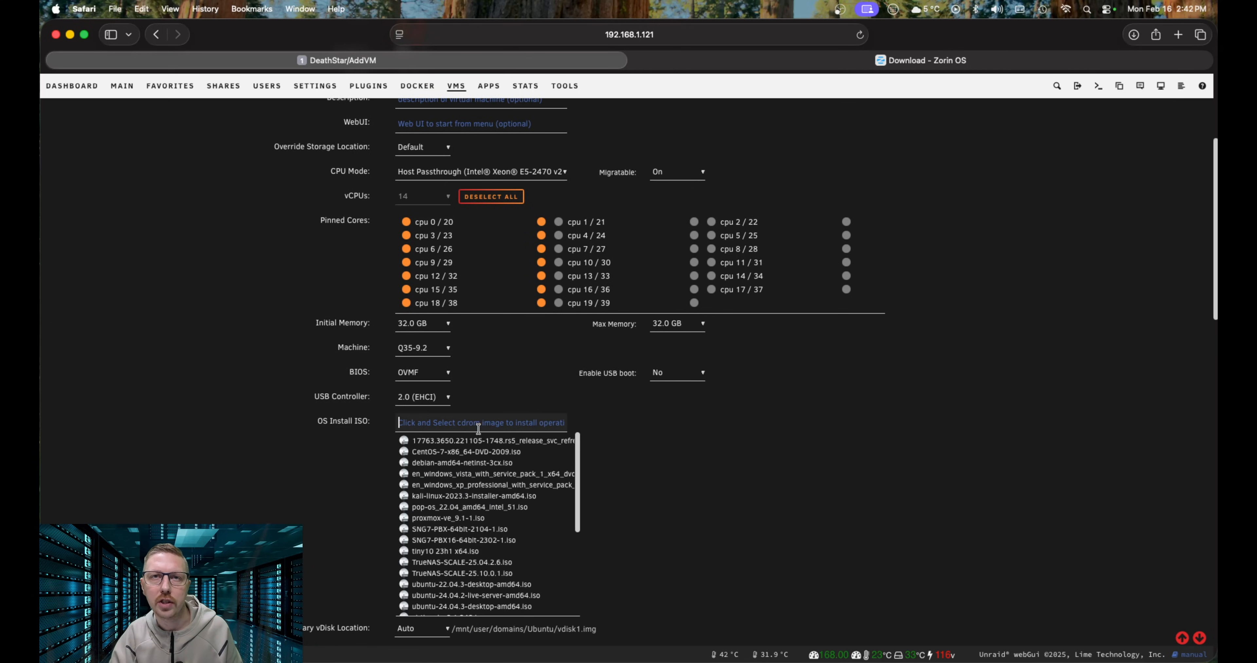
scroll(497, 538, "down", 3)
left_click(483, 607)
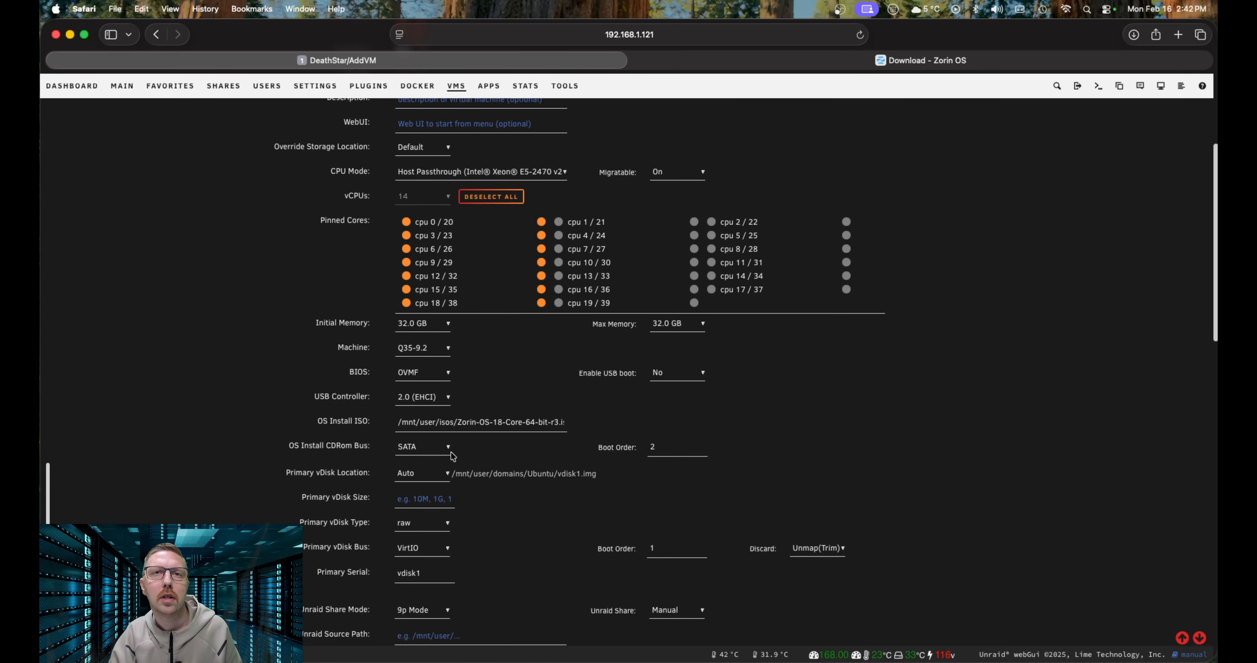
Set the VM's primary vDisk size to 128G.
scroll(578, 512, "down", 1)
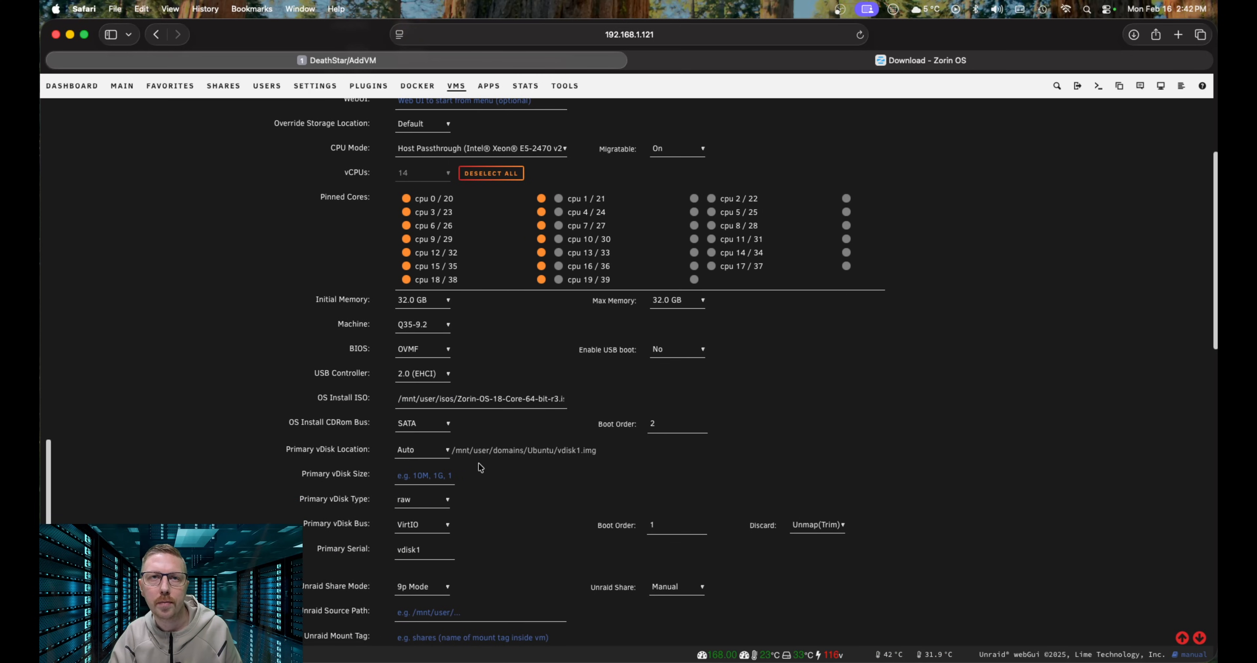
left_click(427, 475)
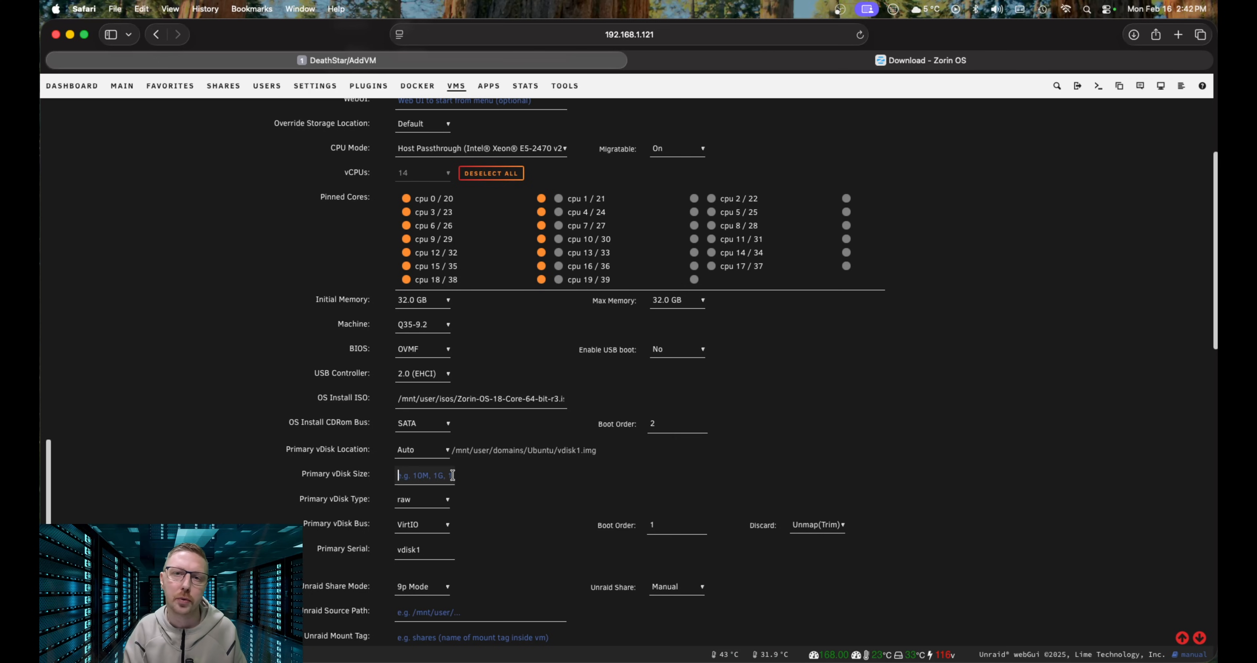
type("128")
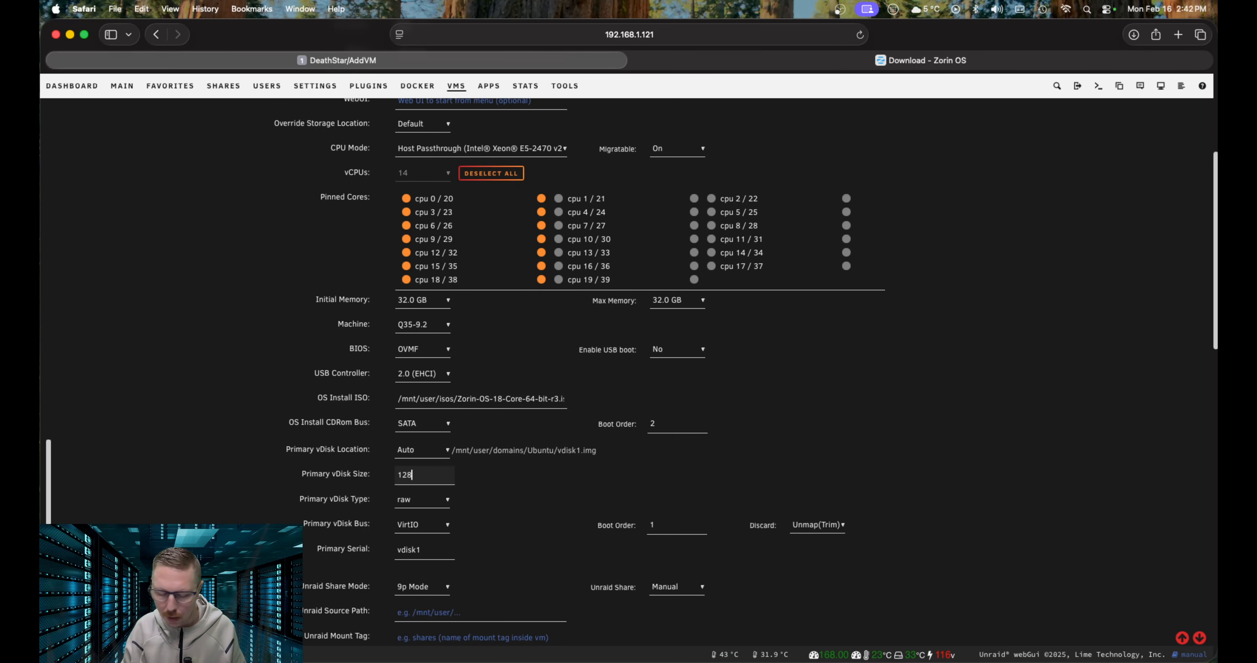
type("G")
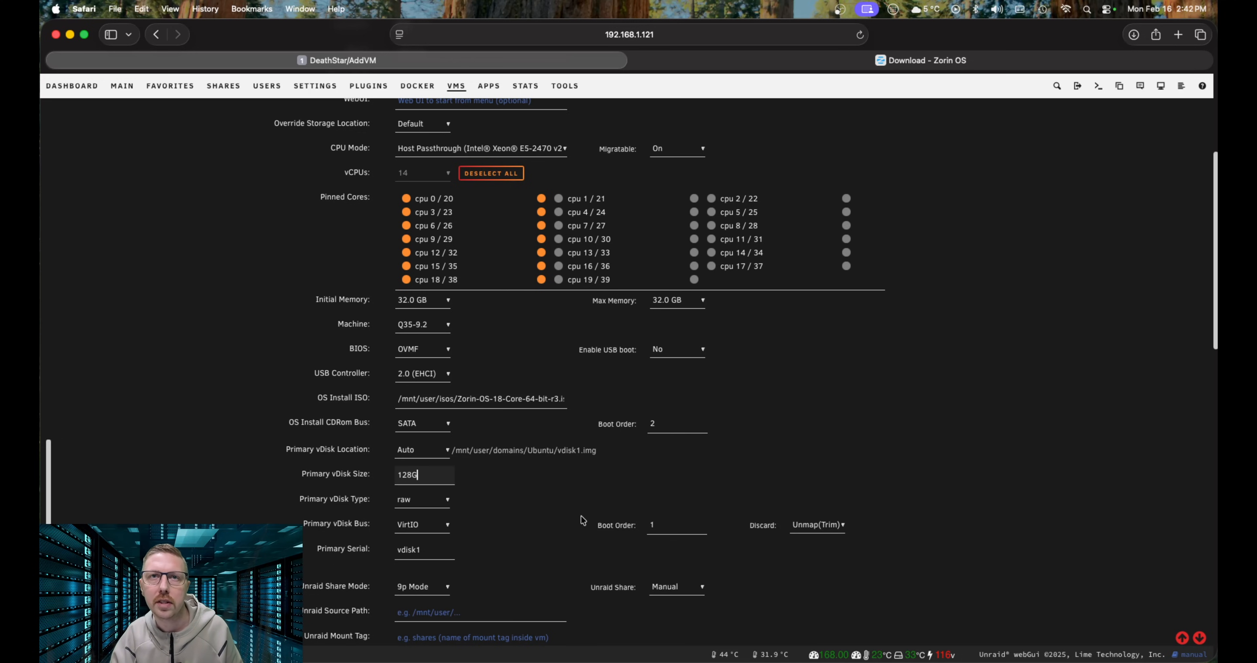
Create the VM with its other settings at their defaults, and close the noVNC console window that opens.
scroll(580, 516, "down", 5)
scroll(580, 515, "down", 6)
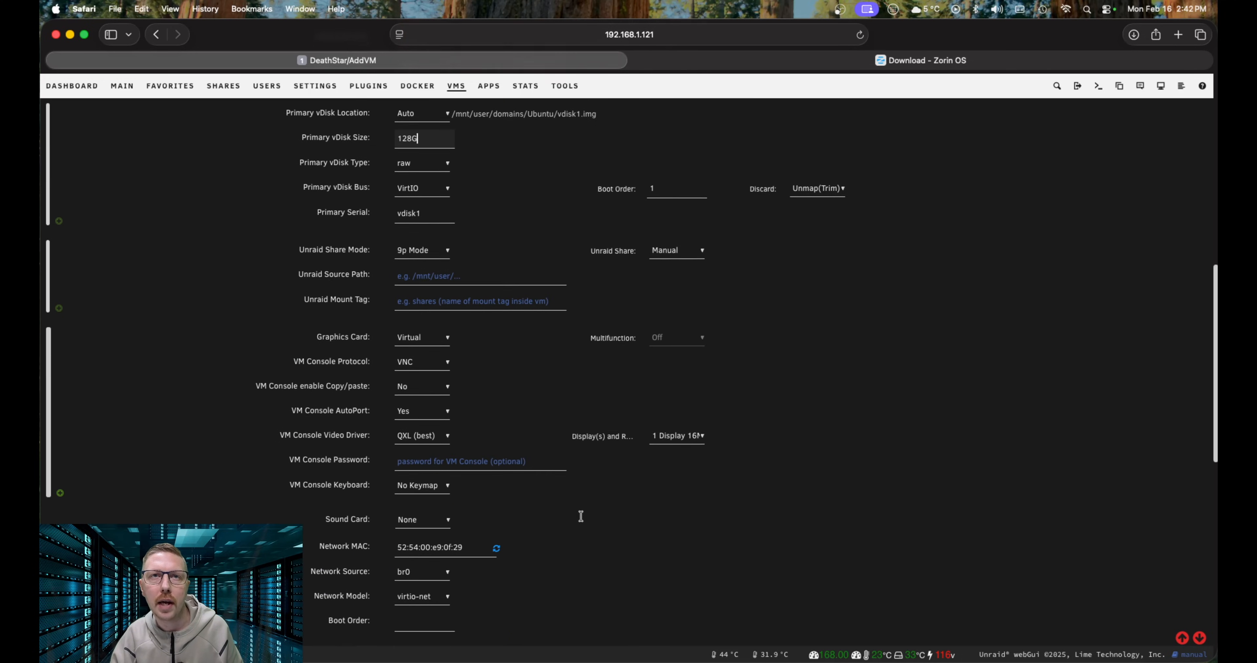
scroll(580, 515, "down", 1)
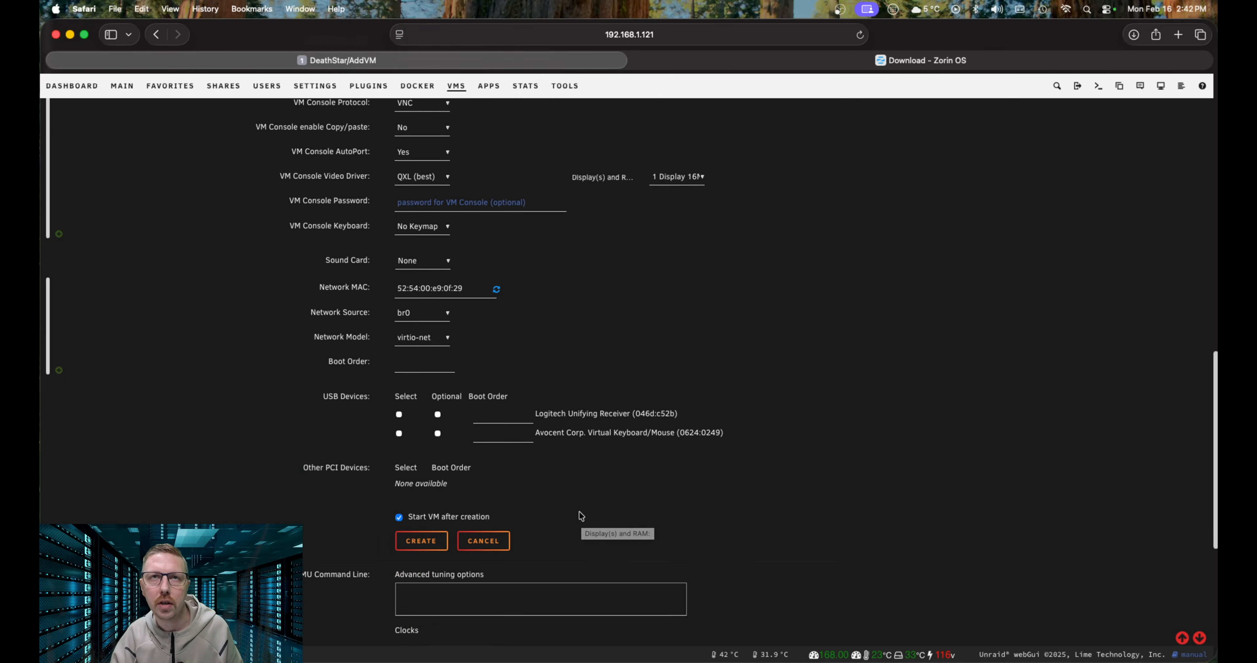
left_click(417, 541)
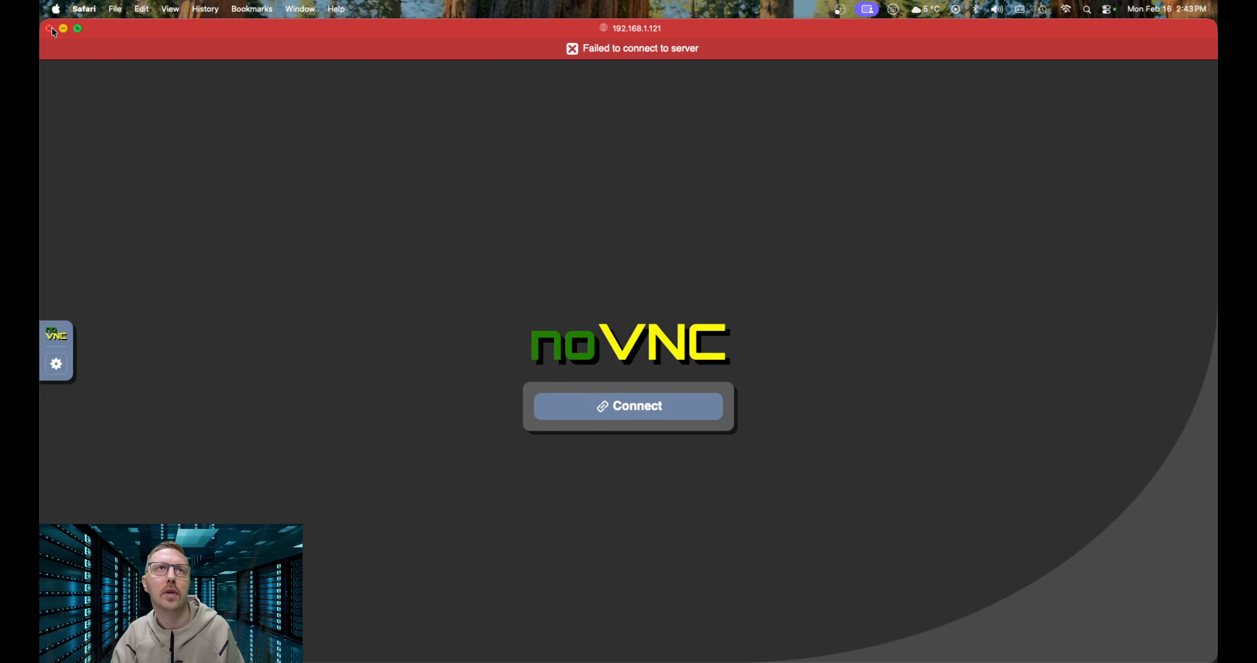
left_click(49, 29)
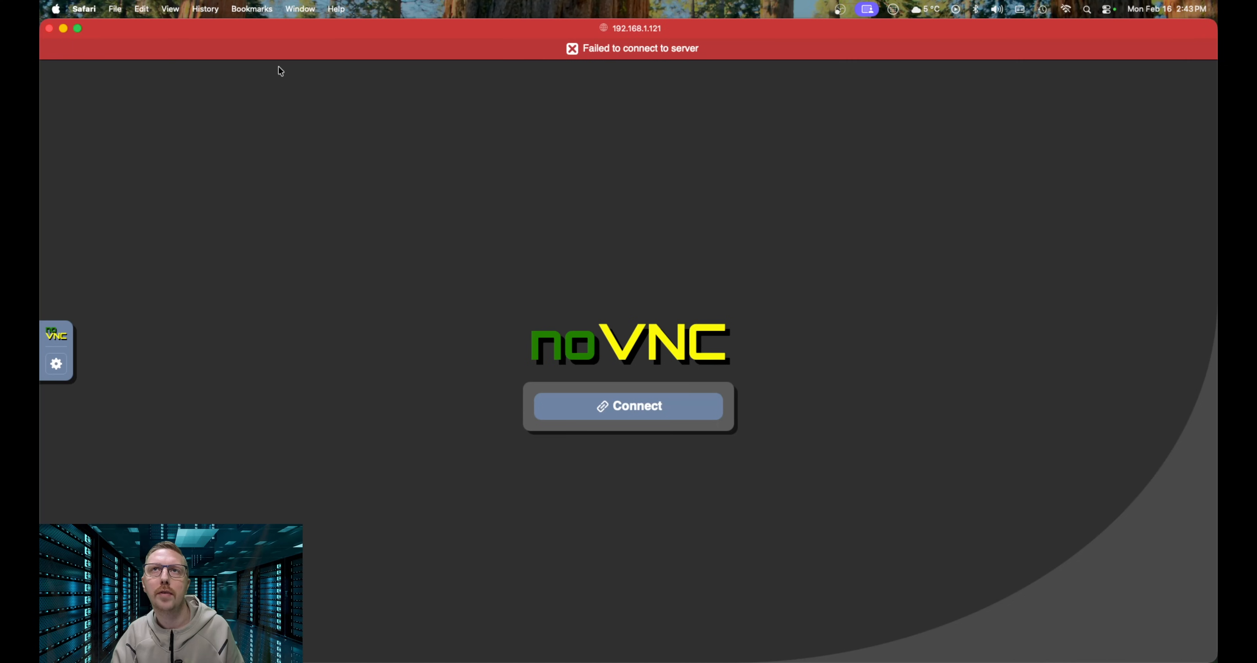
left_click(50, 28)
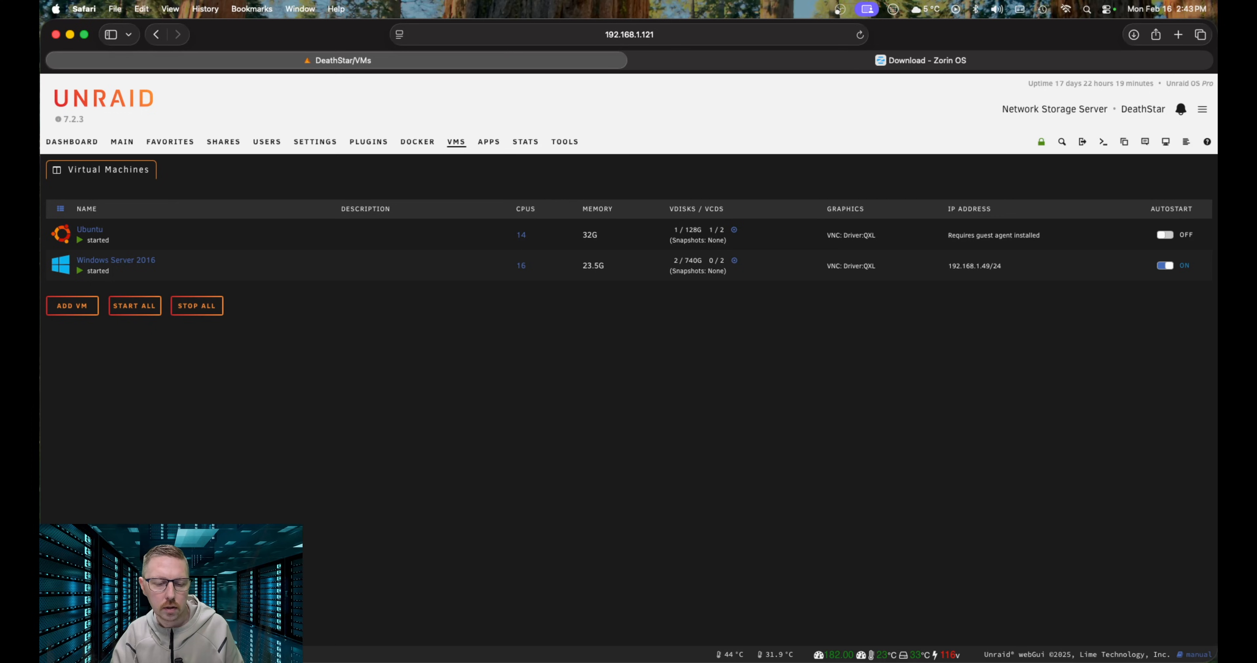
Switch to Remote Ripple and open the QEMU (Ubuntu) VM's console with automatic scaling.
double_click(630, 271)
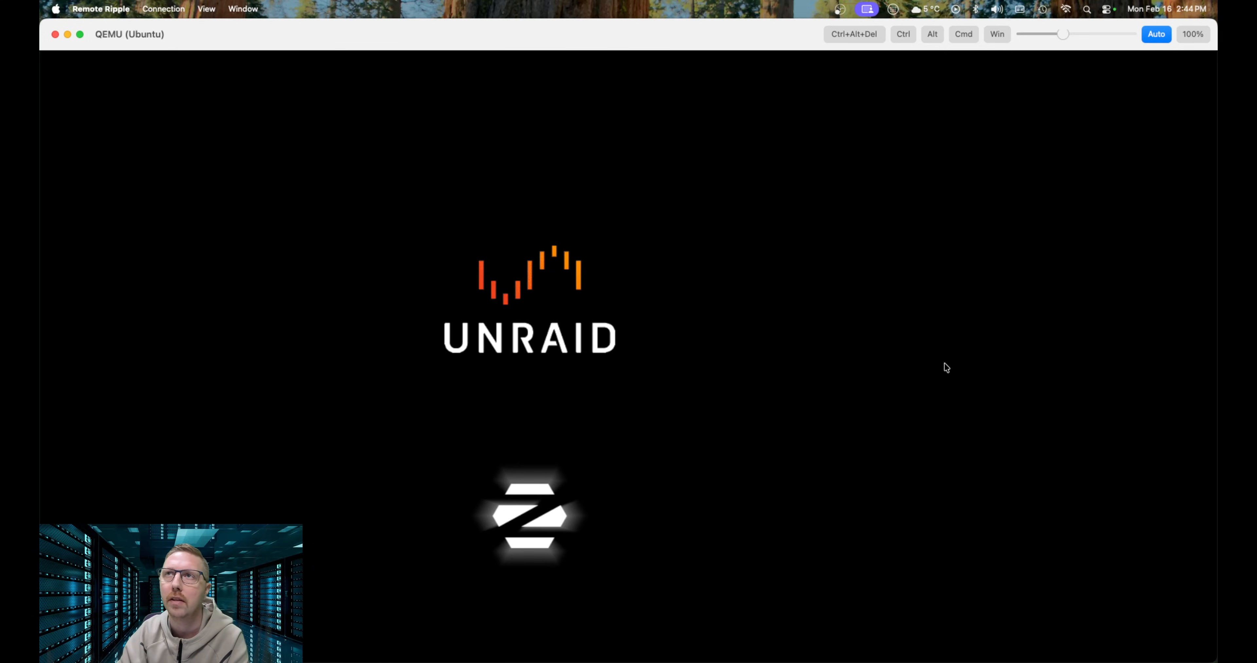
left_click(1152, 33)
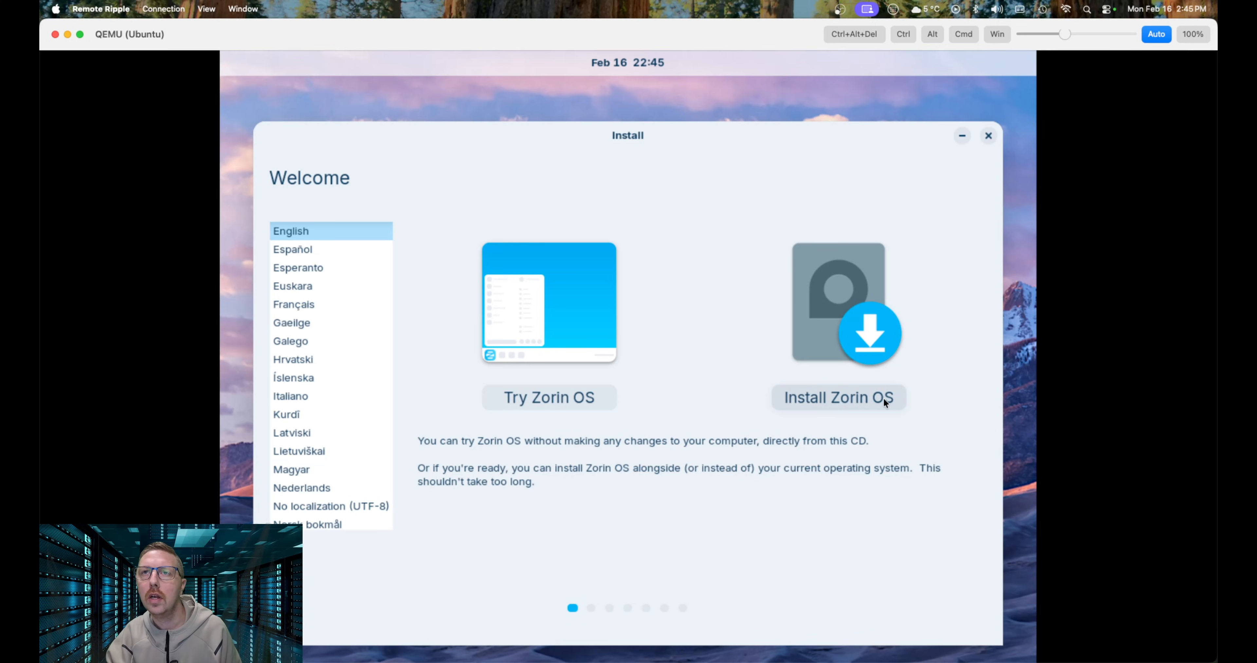
Start the Zorin OS installation with the English (US) keyboard layout, keeping the update download and third-party software options enabled.
left_click(838, 398)
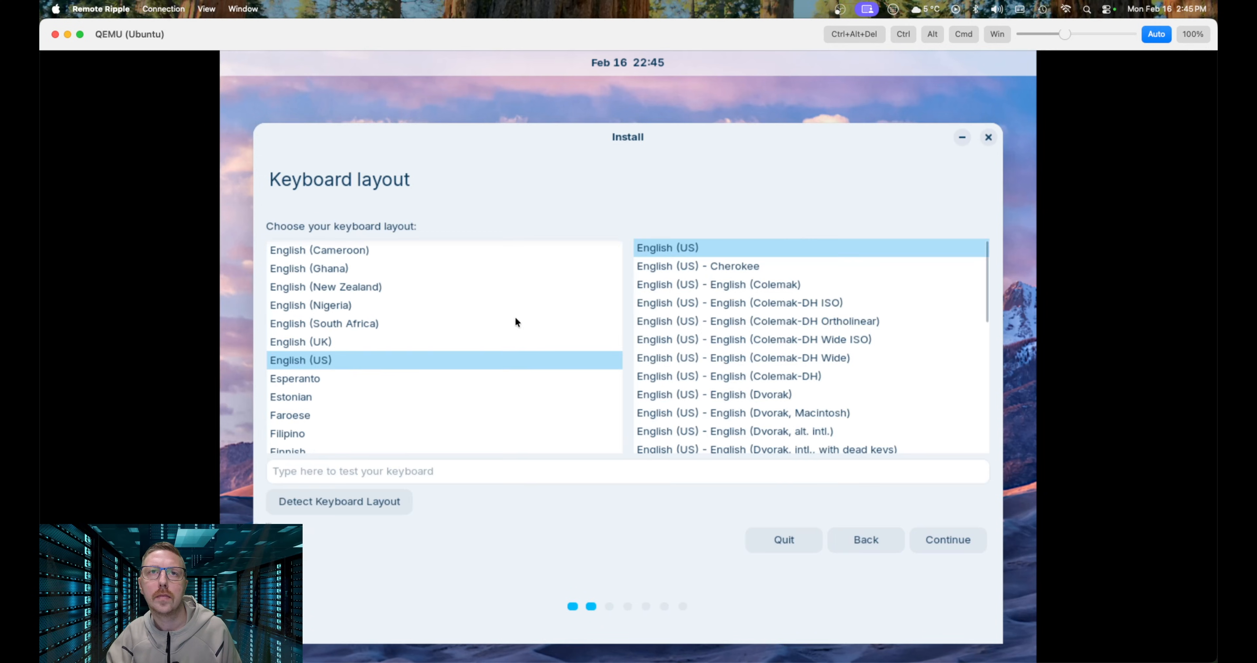
left_click(948, 541)
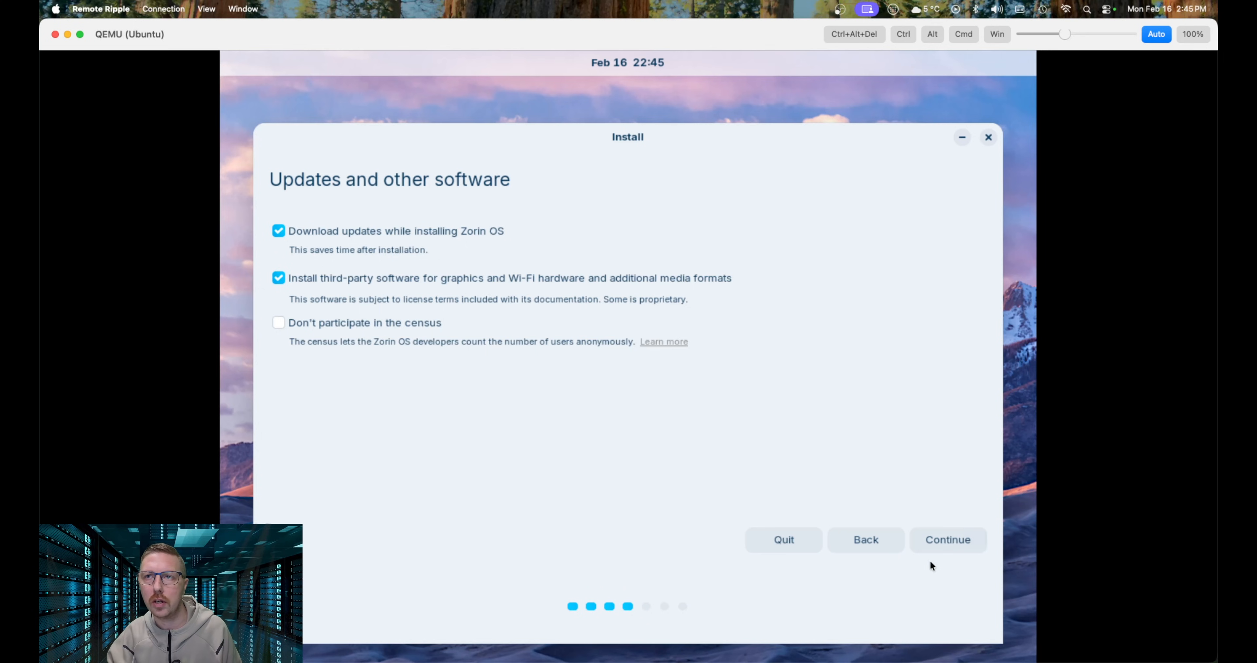
left_click(949, 538)
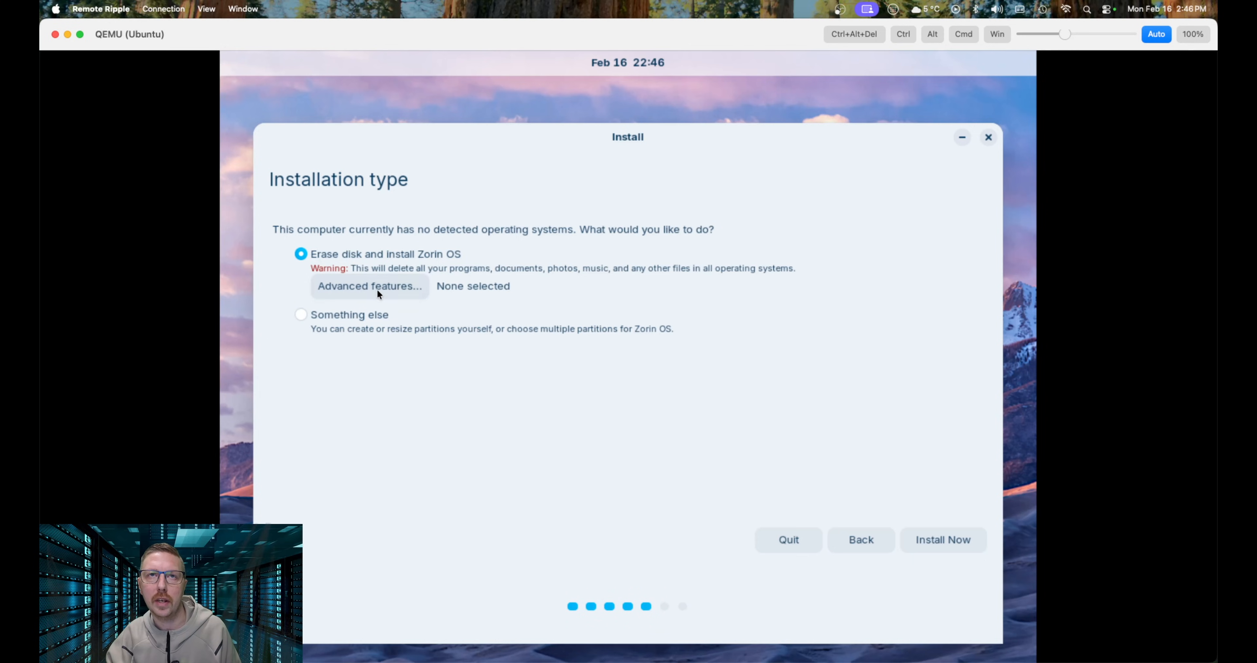
Look at the advanced installation features without choosing any, and confirm erasing the virtual disk to install Zorin OS.
left_click(366, 288)
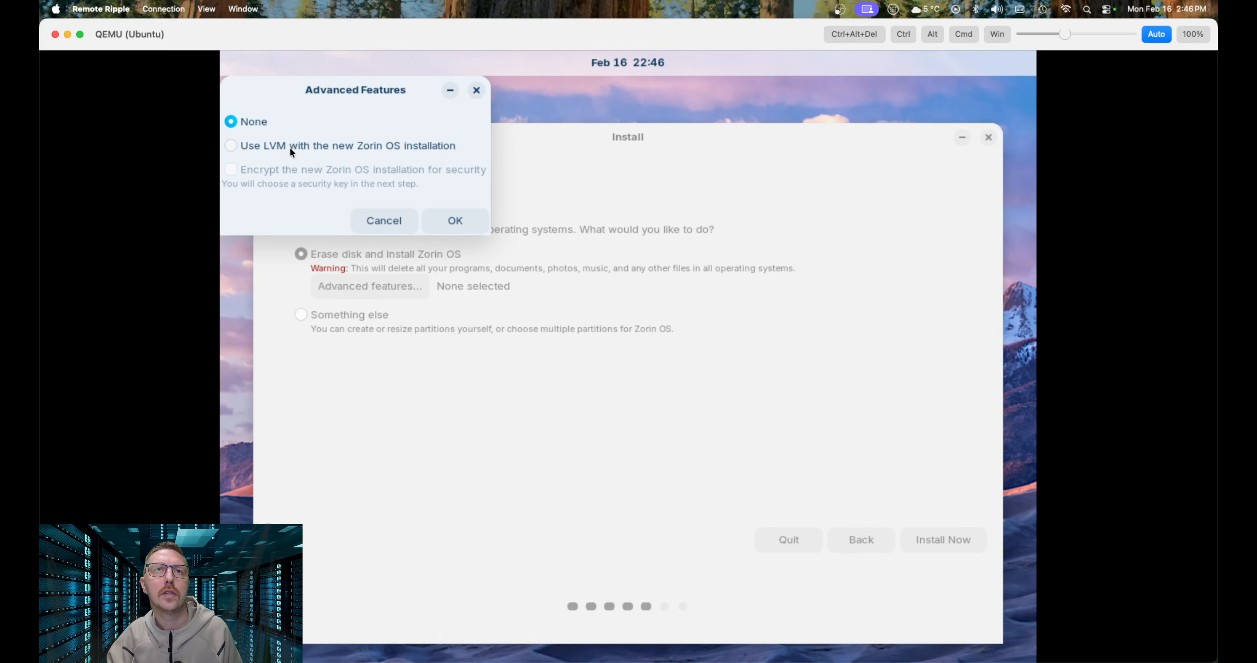
left_click(383, 228)
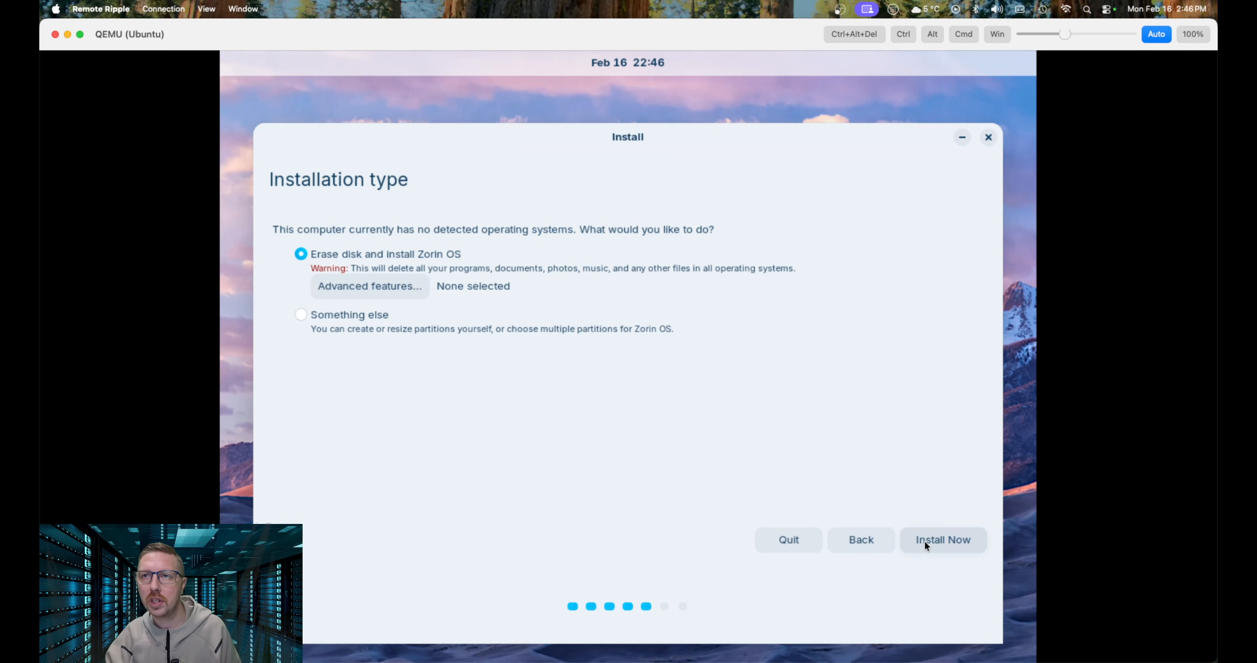
left_click(946, 539)
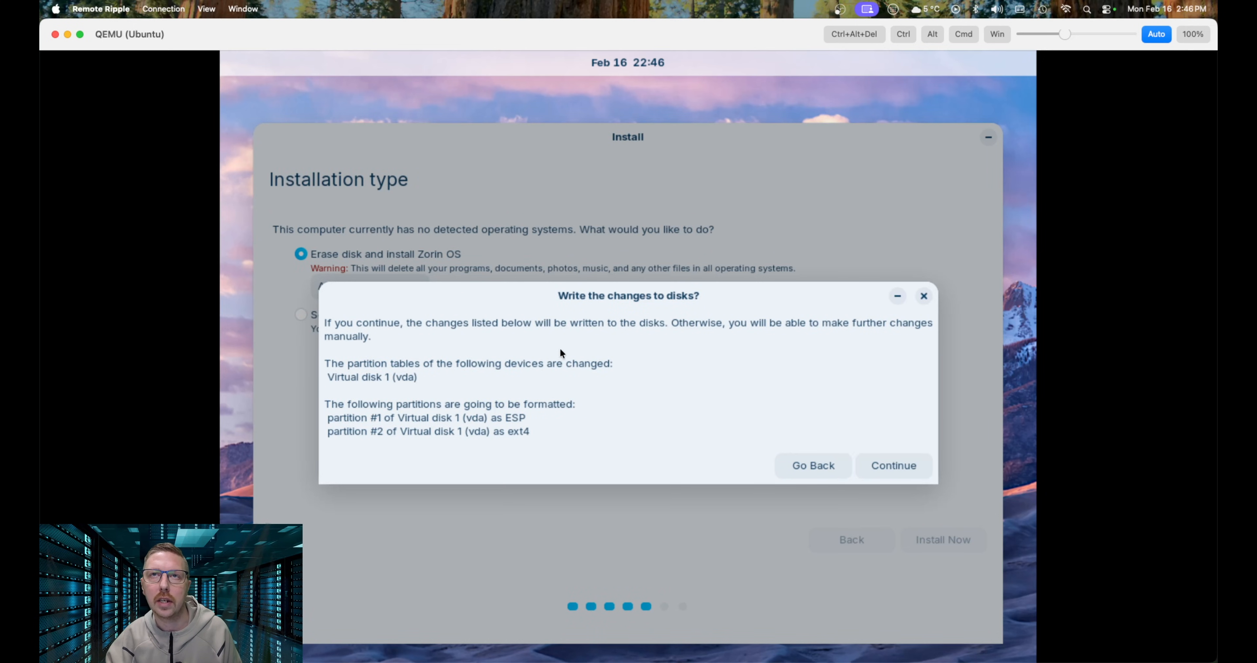
left_click(894, 463)
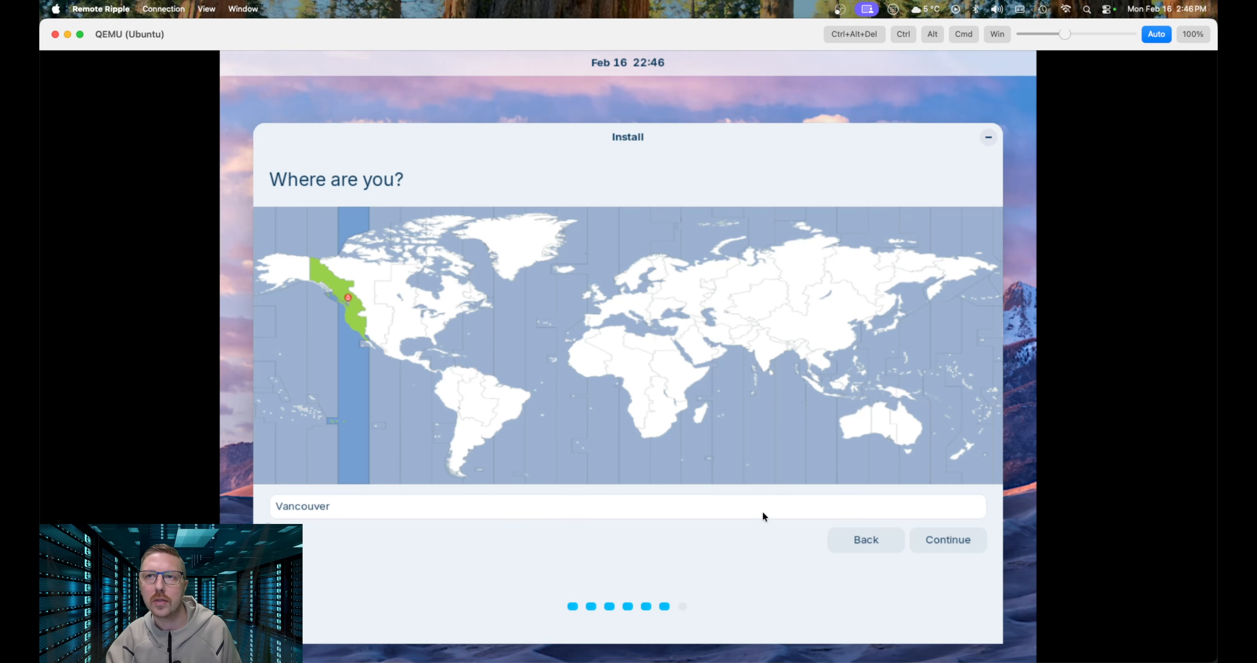
Accept Vancouver as the location and enter the account's full name, keeping the suggested computer name and username.
left_click(944, 539)
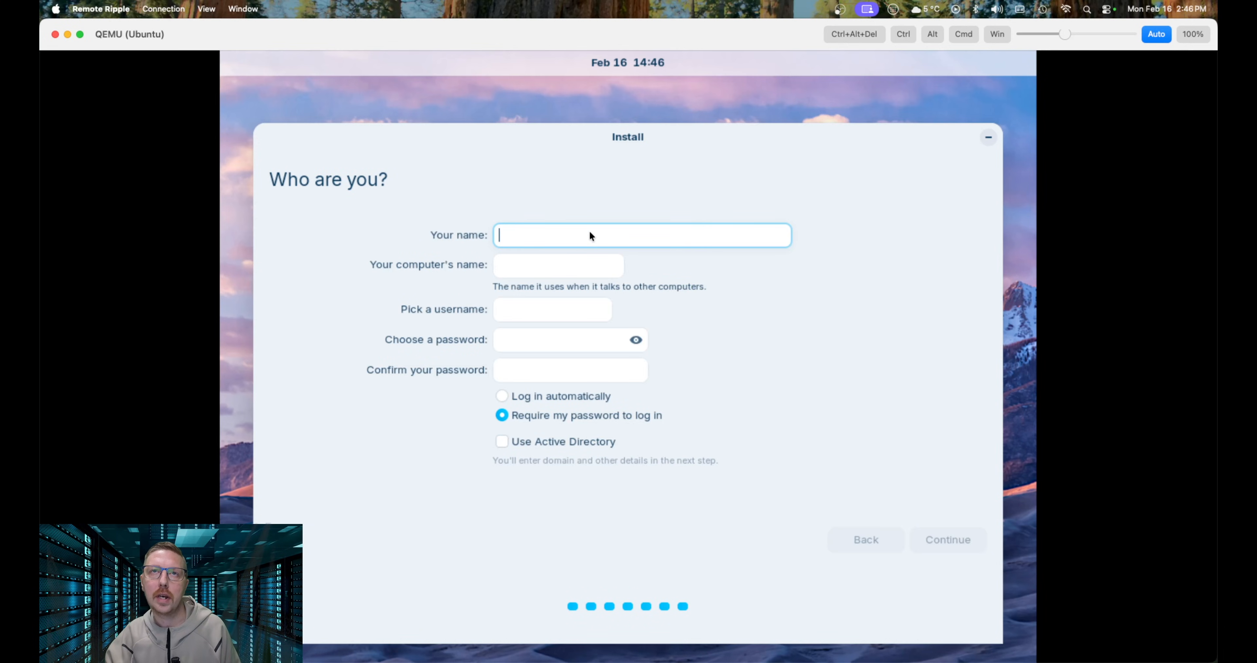
type("John Wayne")
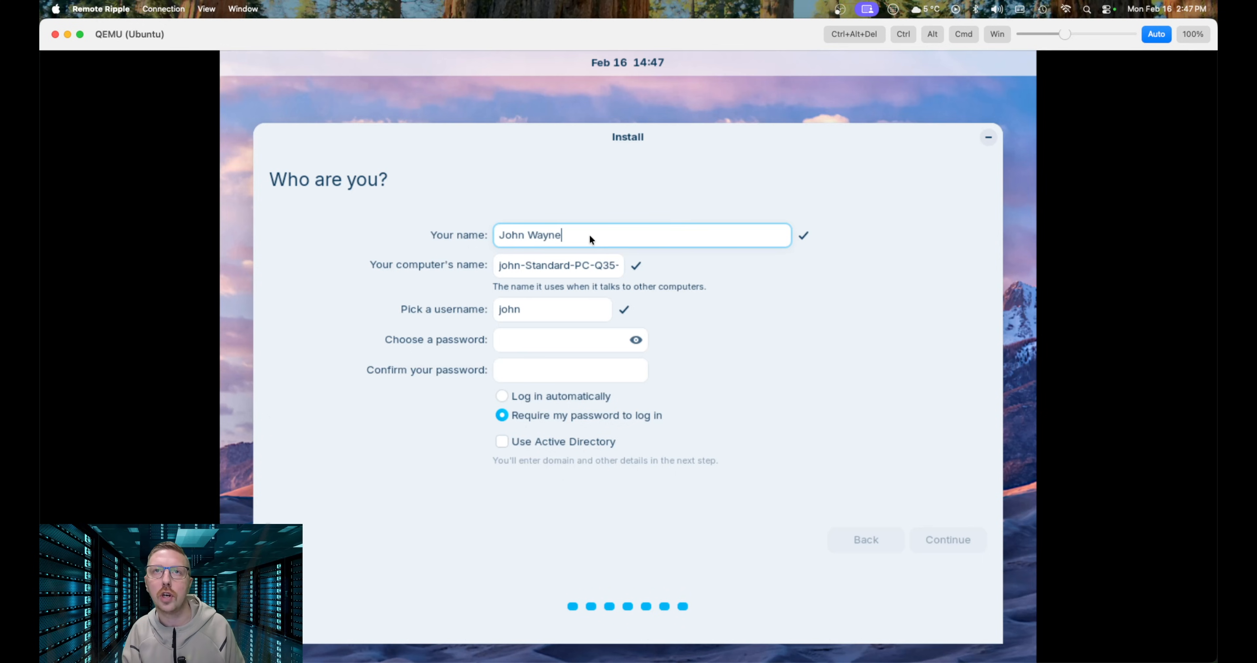
key("Tab")
key("Tab")
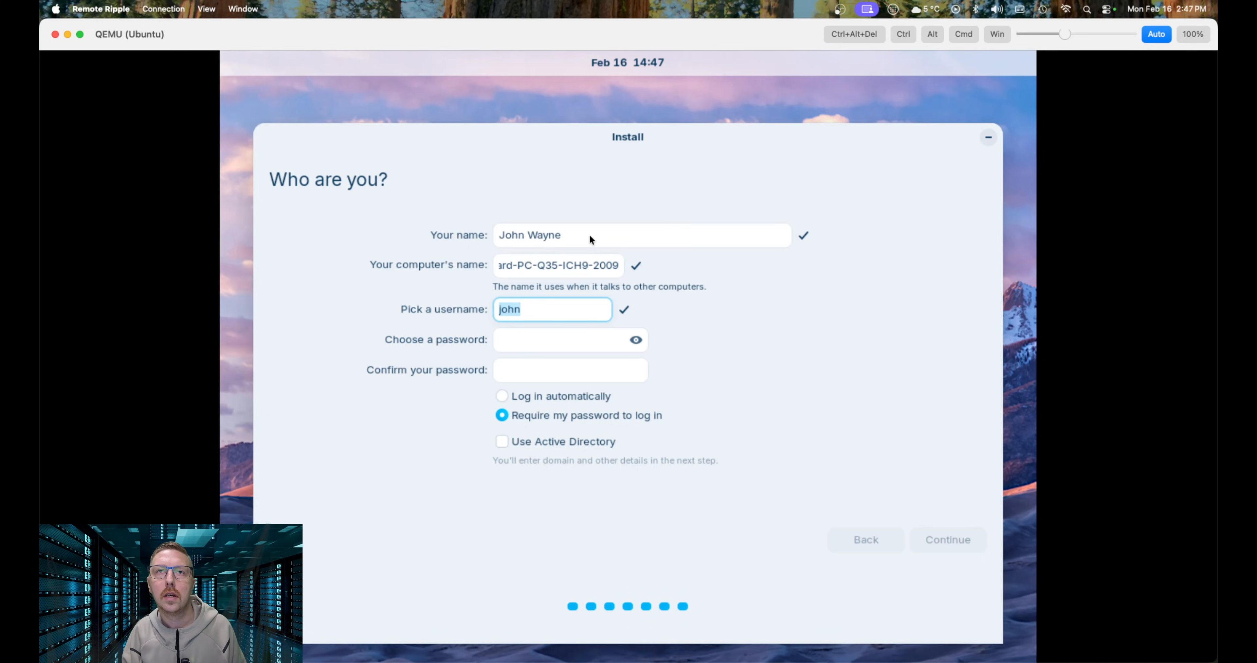
Fill in the account password and its confirmation, and enable automatic login.
key("Tab")
type("********")
key("Tab")
type("********")
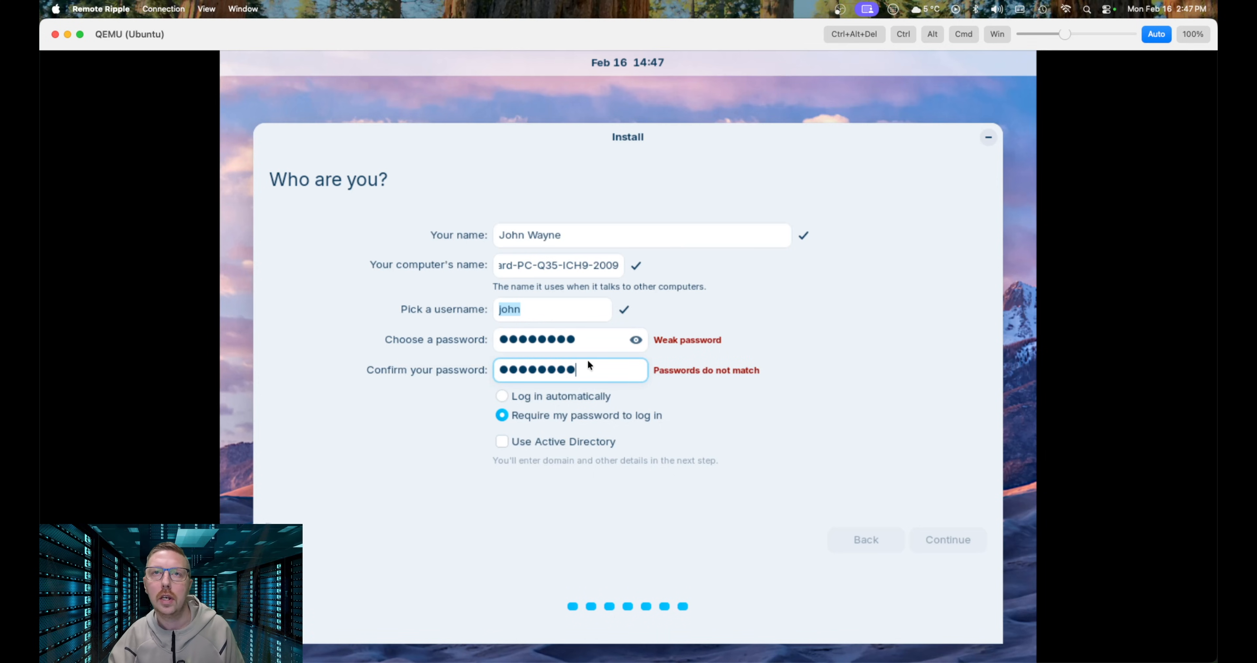
left_click(504, 395)
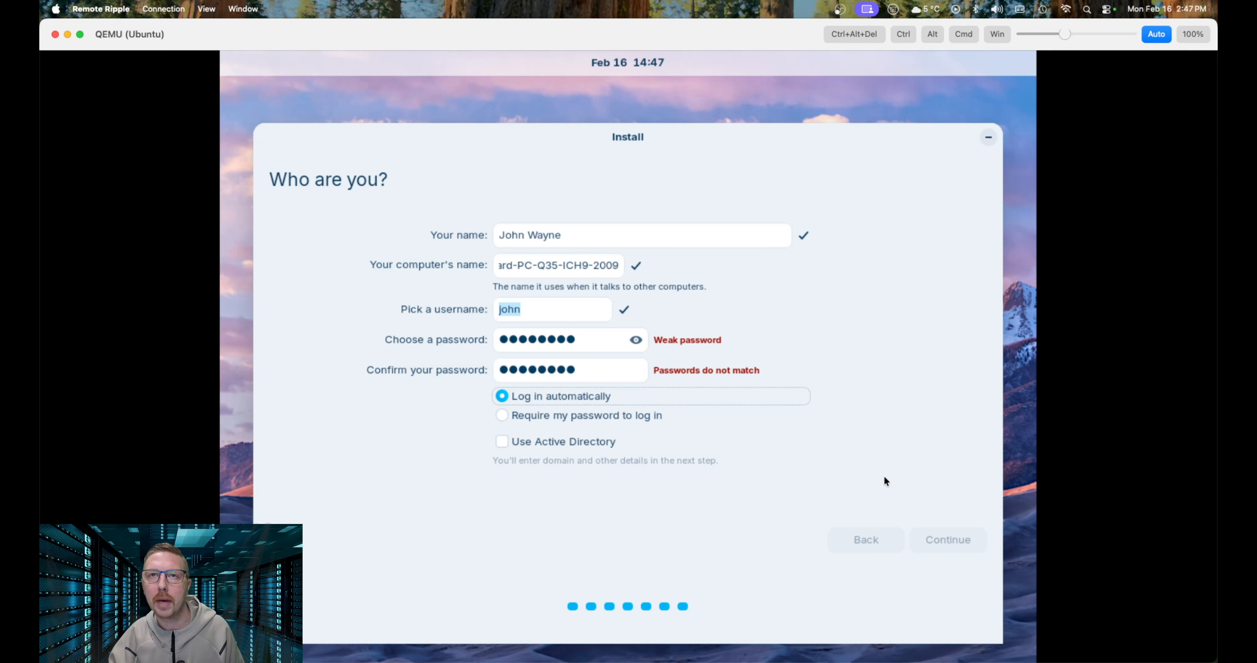
Re-enter the account password in the confirmation field and continue to copying the installation files.
left_click_drag(580, 366, 479, 367)
type("********")
left_click(946, 536)
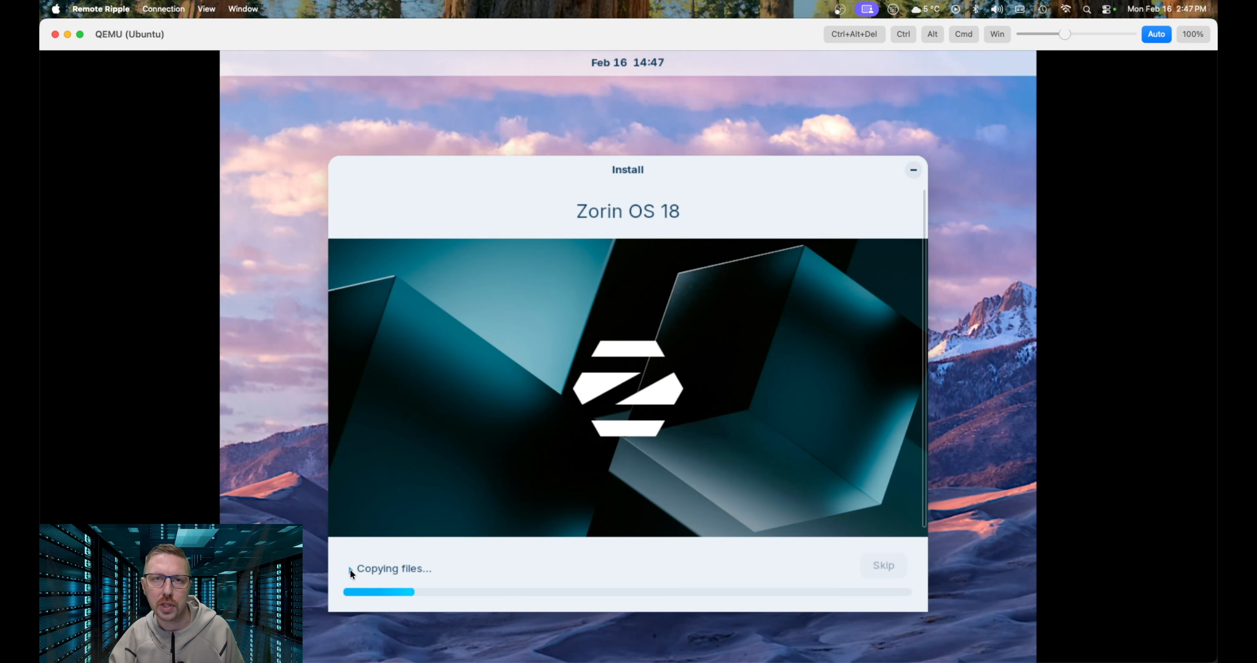
Expand the installer's detailed log, and reopen Remote Ripple after its crash.
left_click(350, 568)
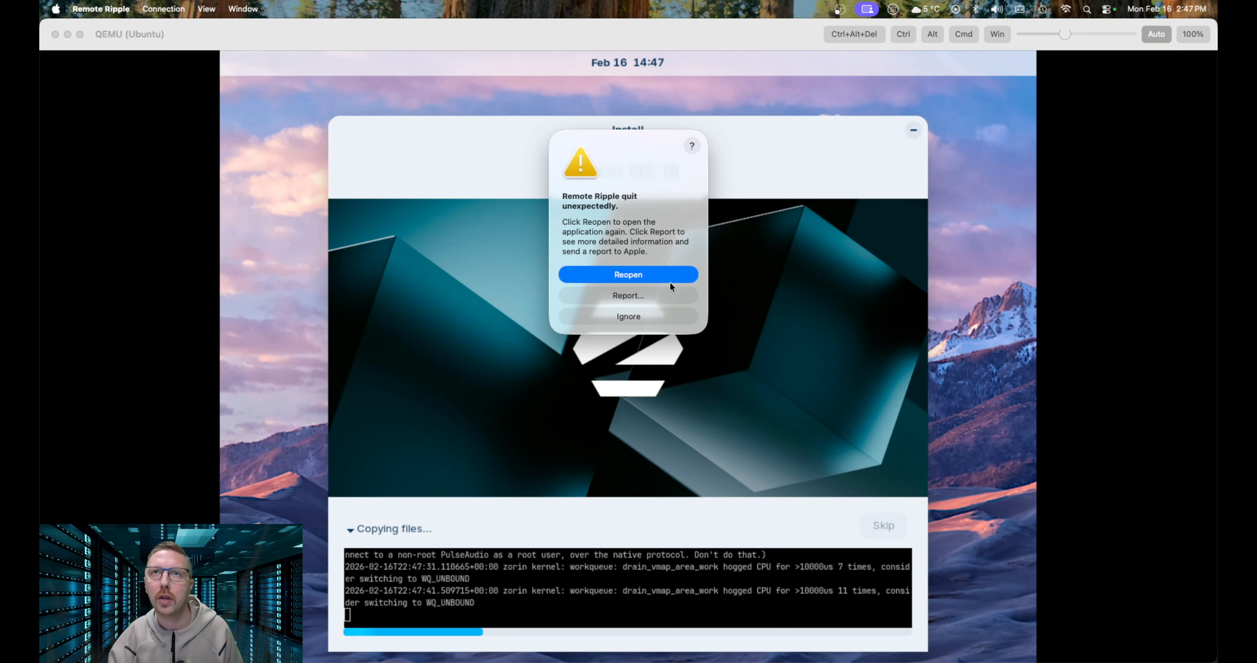
left_click(636, 276)
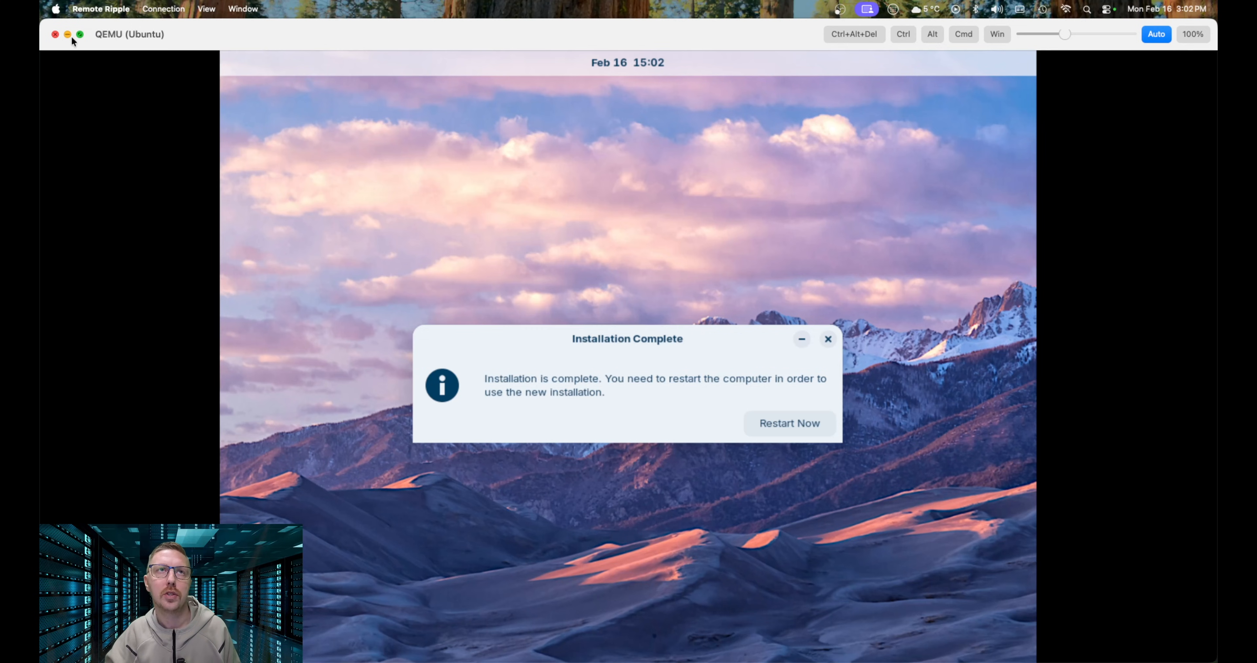
Close the VM's Remote Ripple console and stop the Ubuntu VM from the Unraid virtual machines page.
left_click(56, 34)
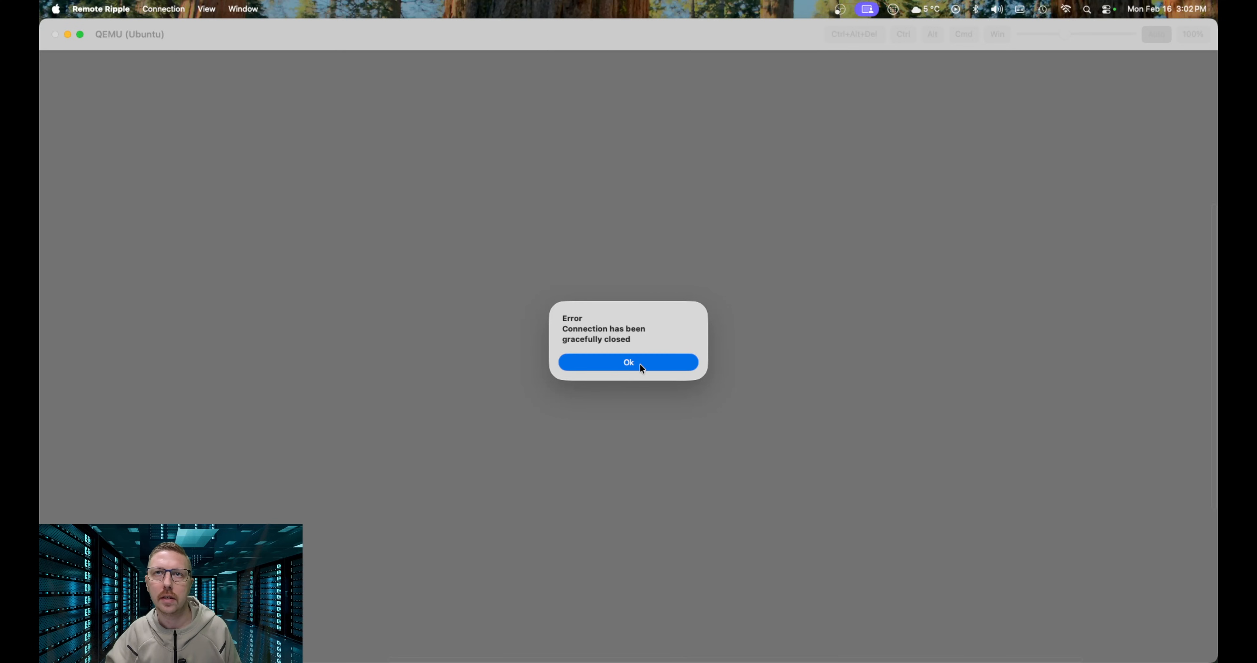
left_click(634, 362)
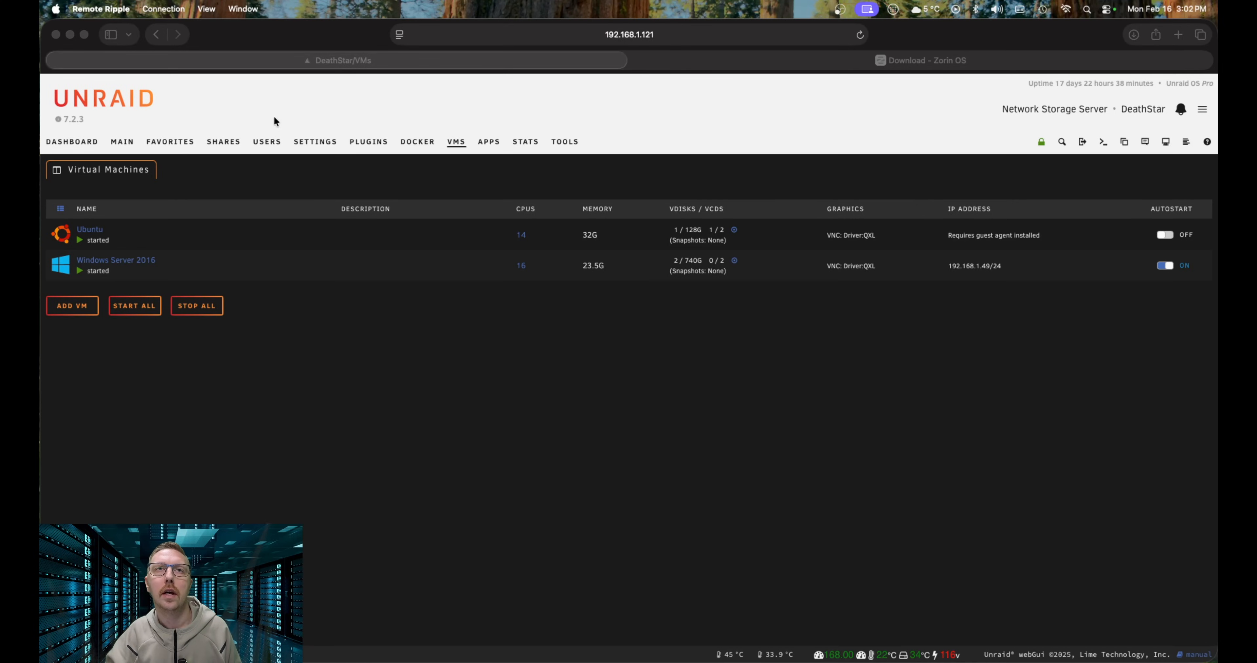
left_click(66, 237)
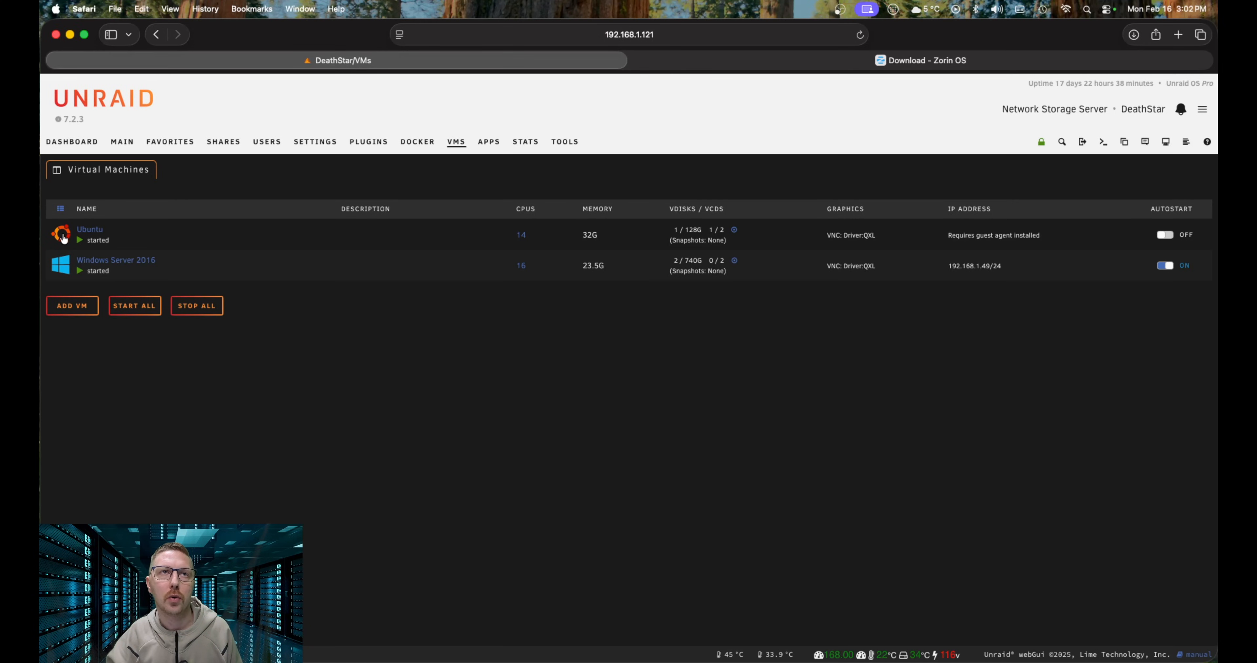
left_click(63, 237)
left_click(123, 348)
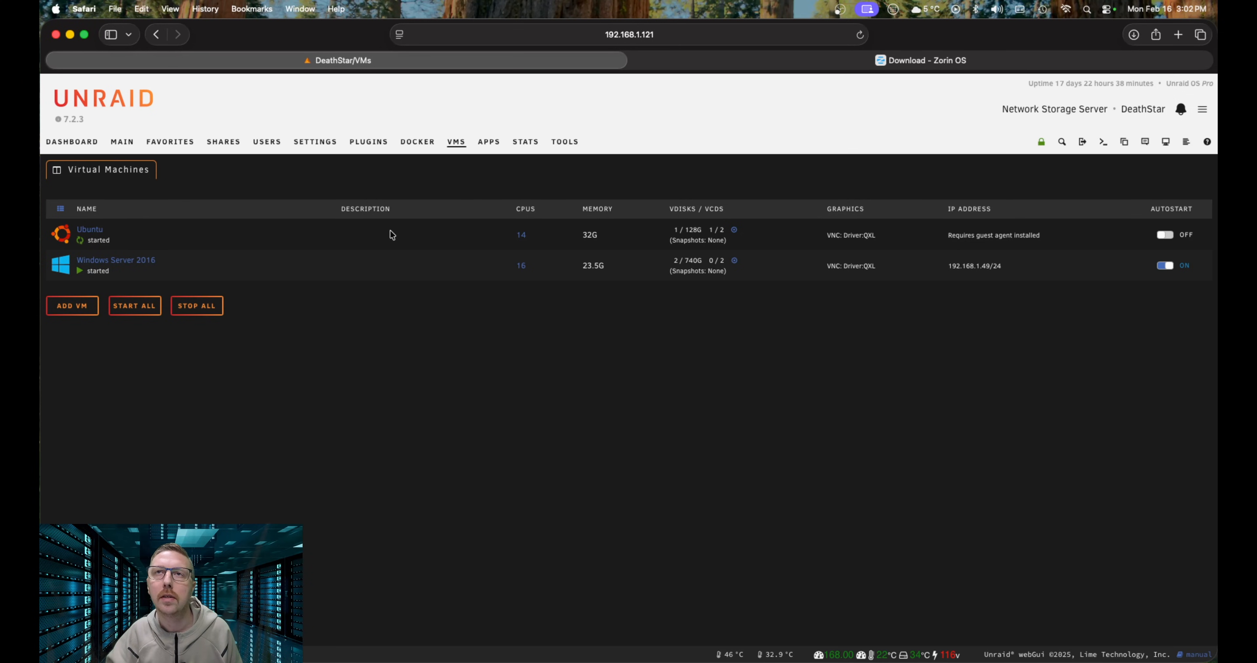
scroll(344, 235, "down", 1)
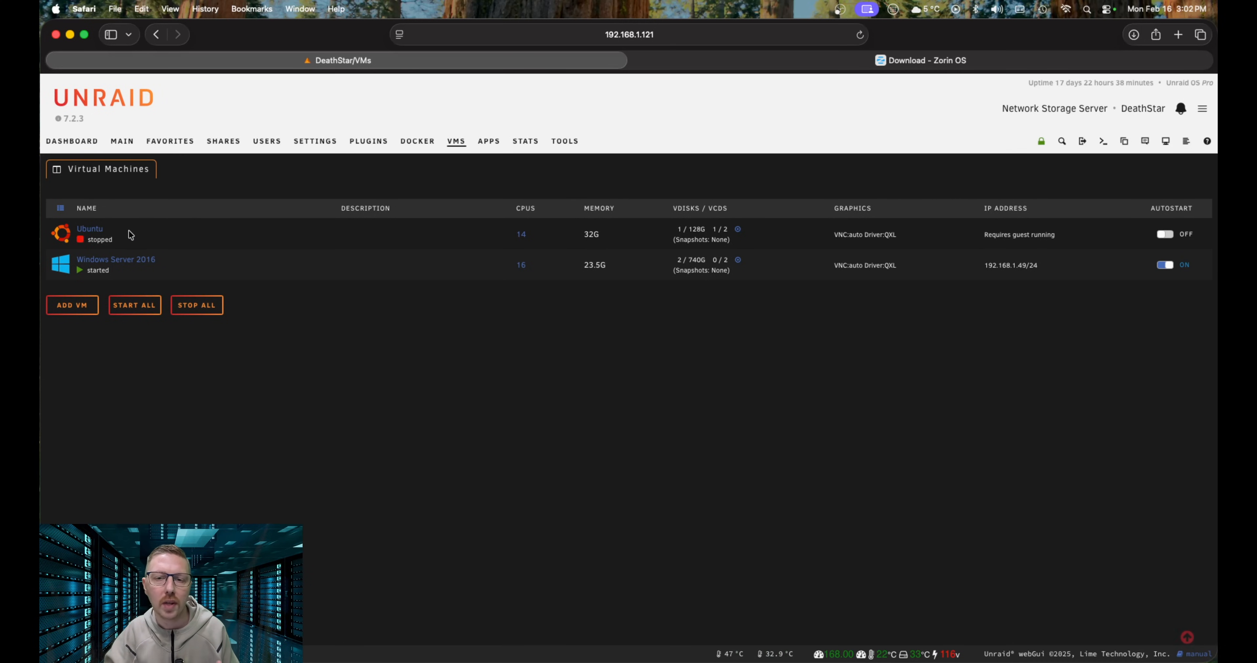
Edit the Ubuntu VM's settings to clear the OS Install ISO path, and apply the update.
left_click(62, 236)
left_click(132, 314)
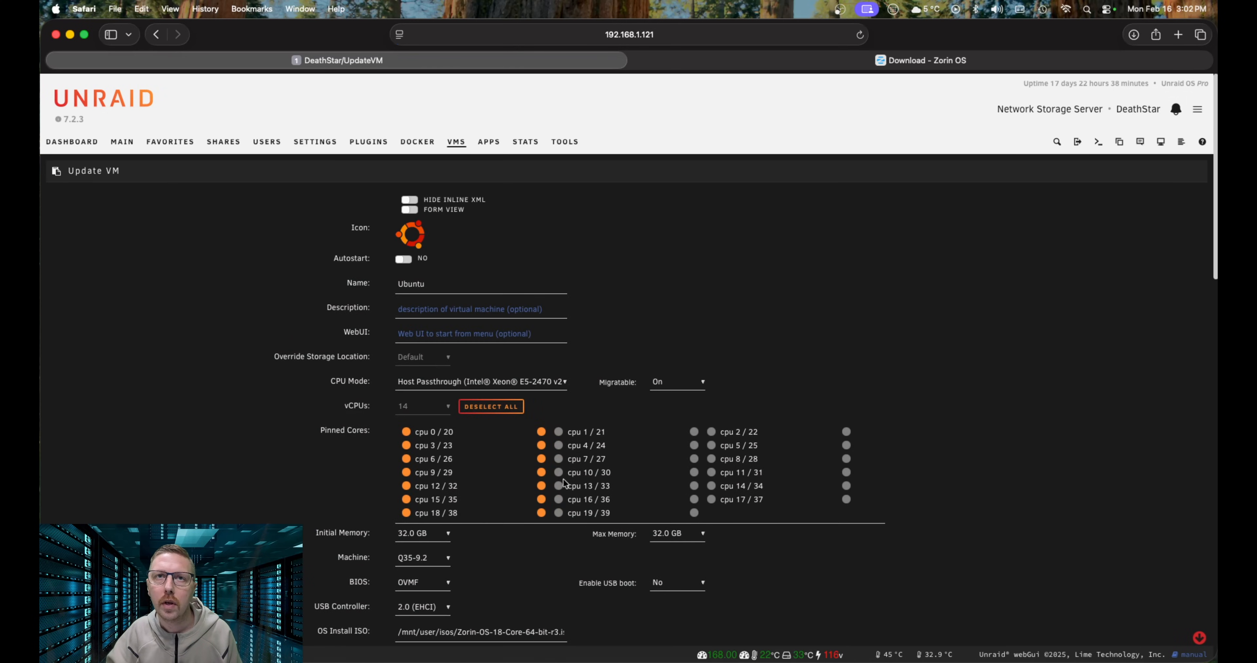
scroll(488, 390, "down", 4)
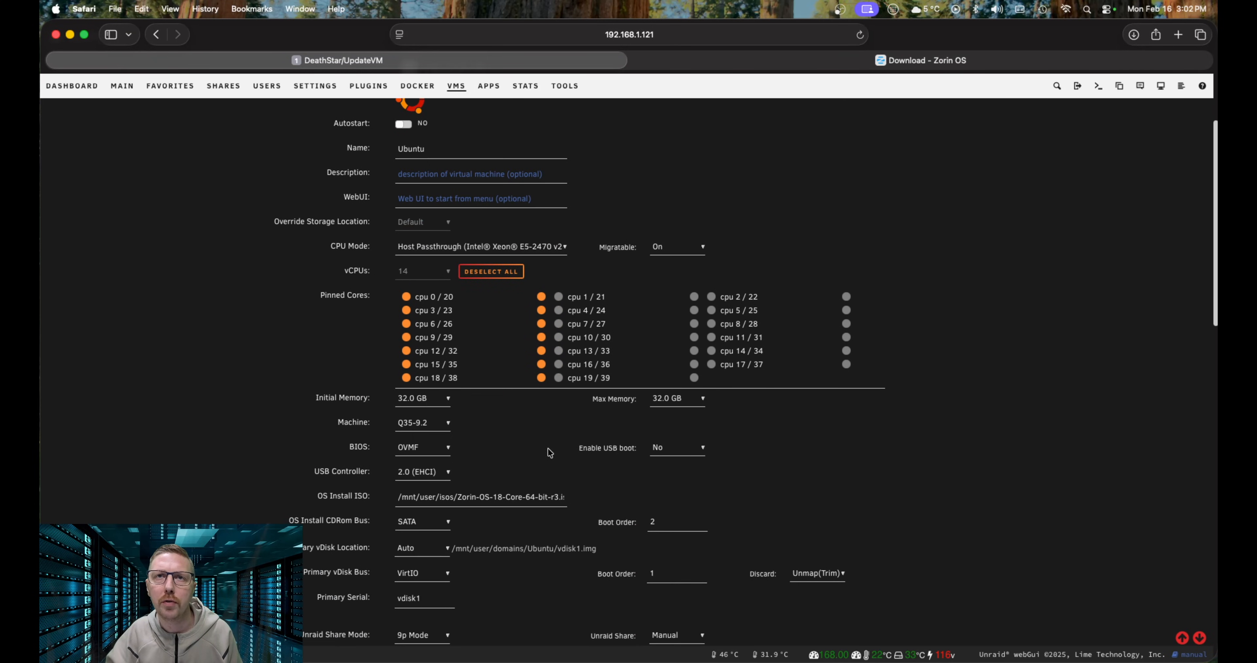
left_click(508, 497)
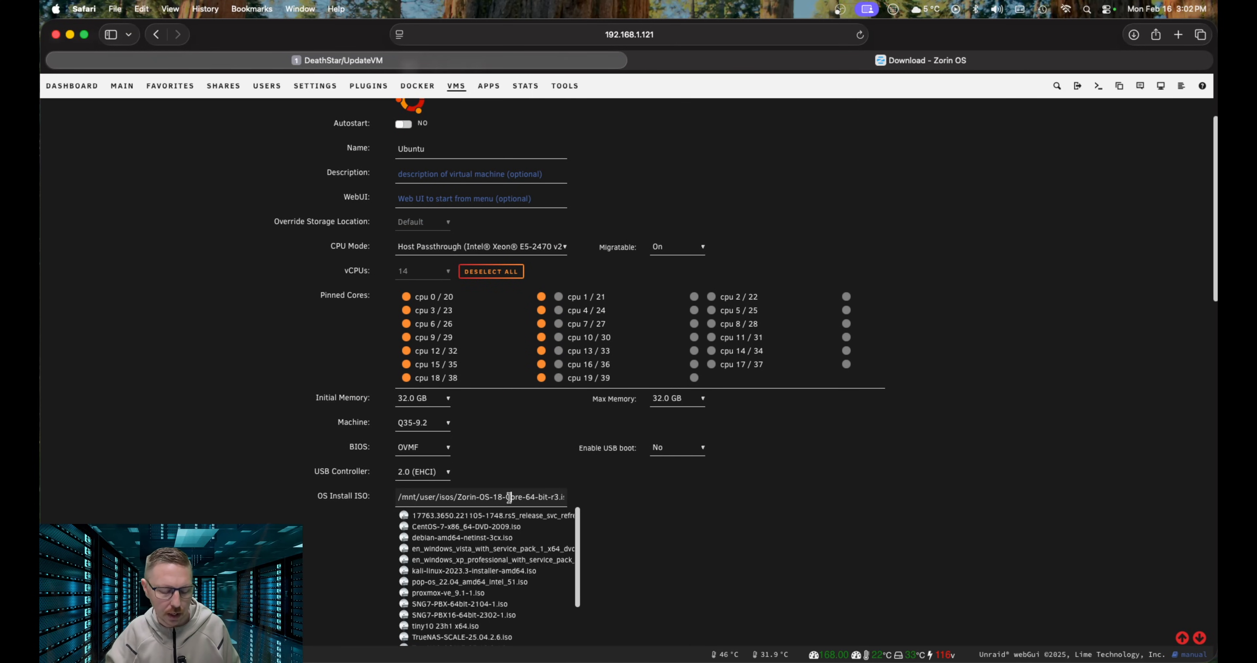
key("super+a")
key("BackSpace")
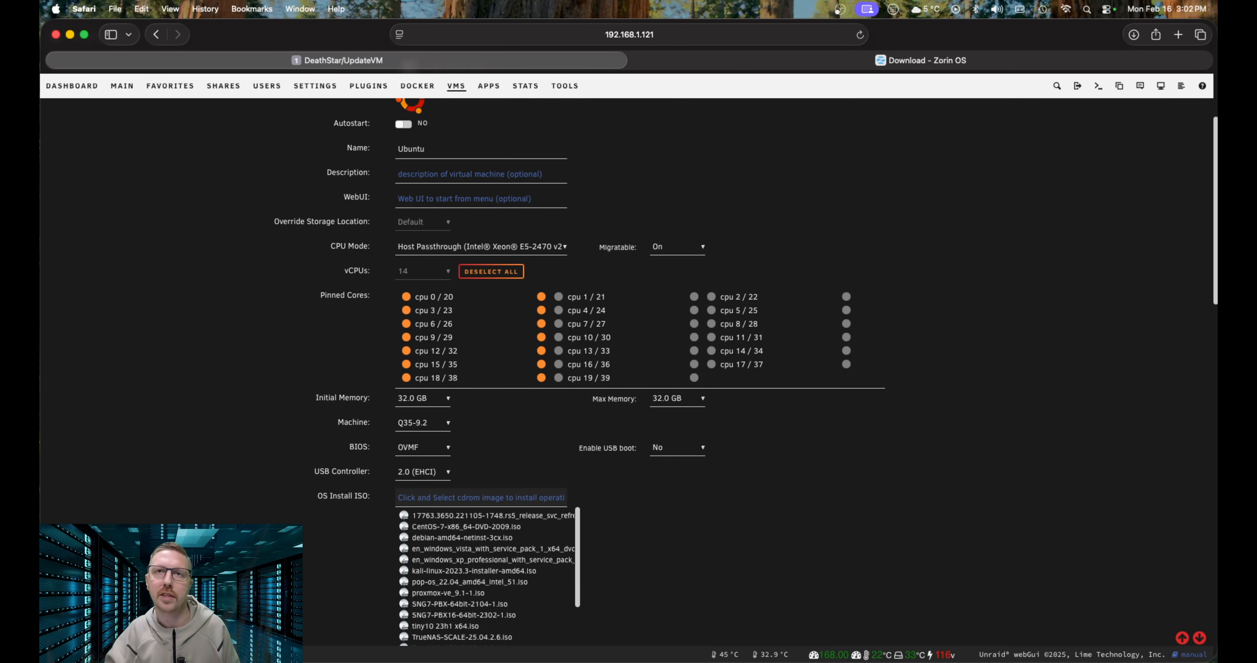
left_click(847, 489)
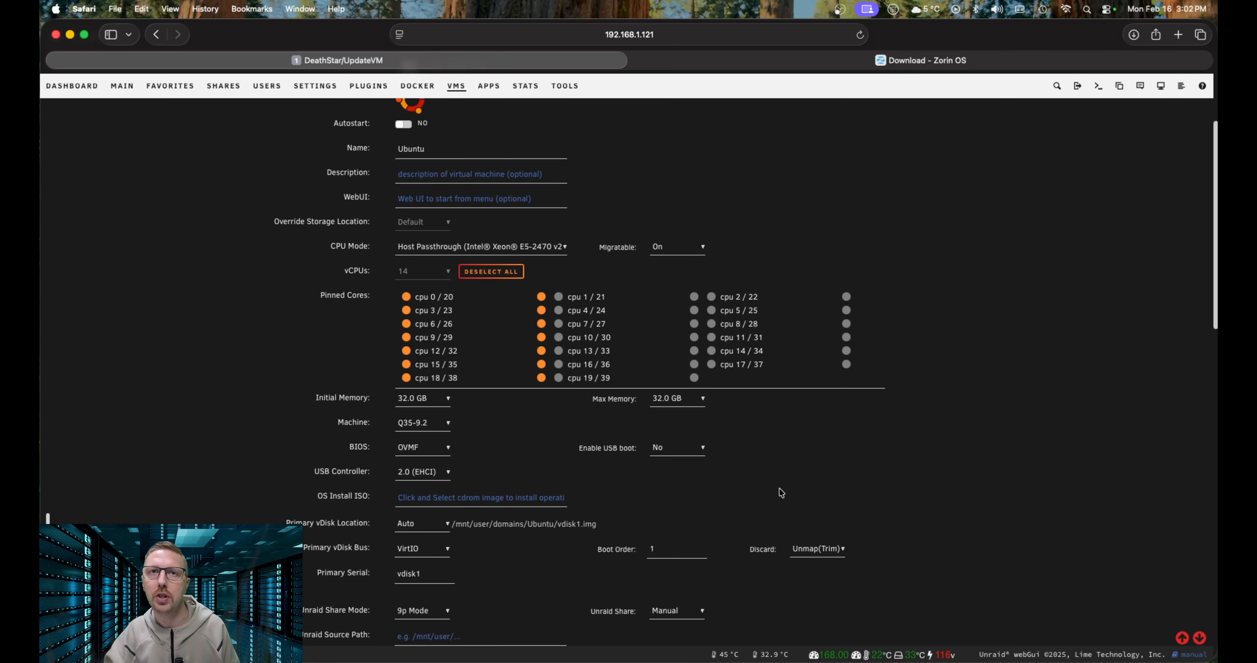
scroll(779, 490, "down", 10)
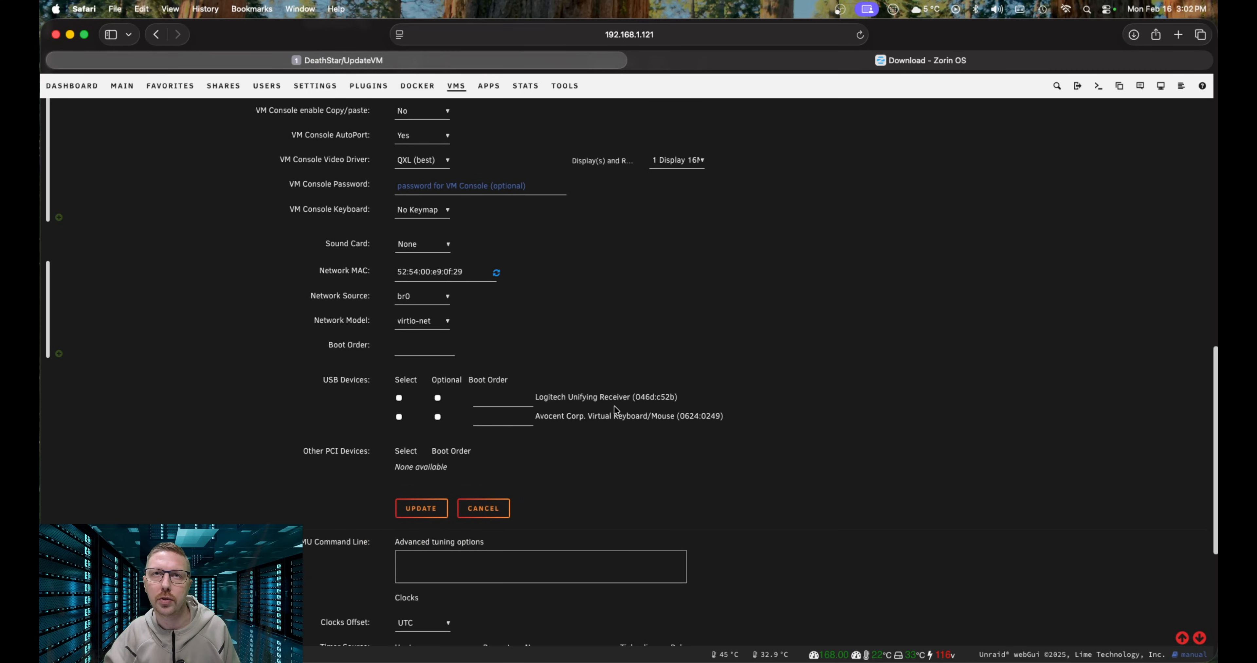
scroll(584, 417, "up", 9)
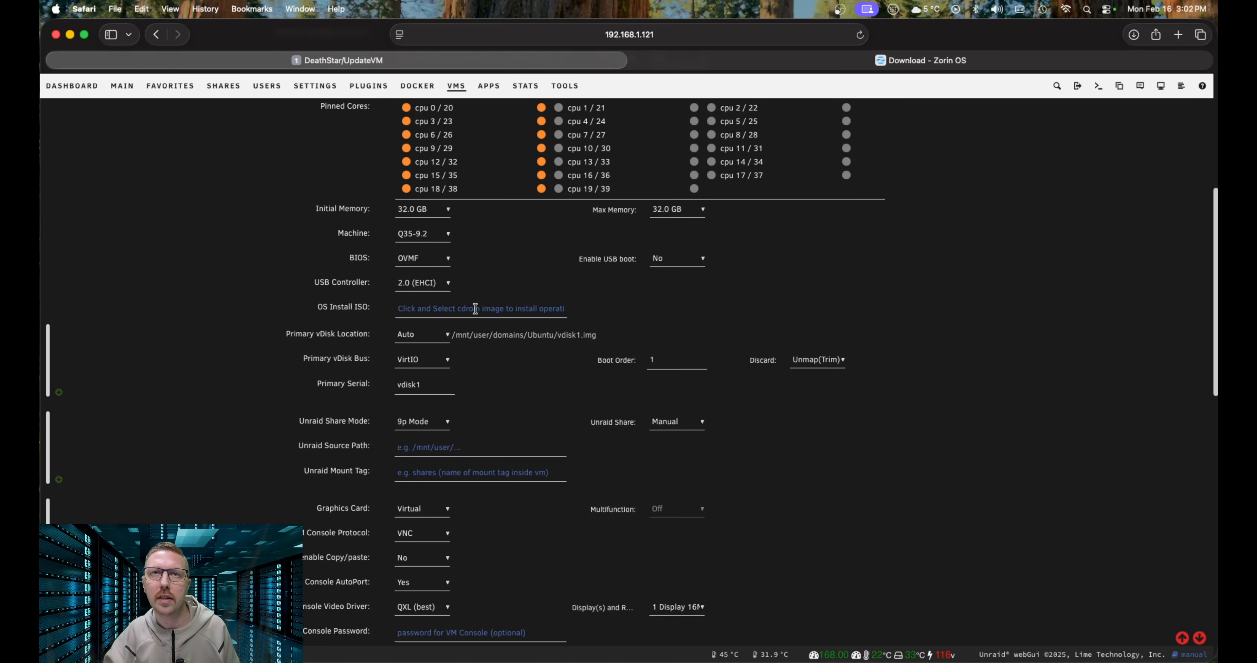
scroll(654, 497, "down", 10)
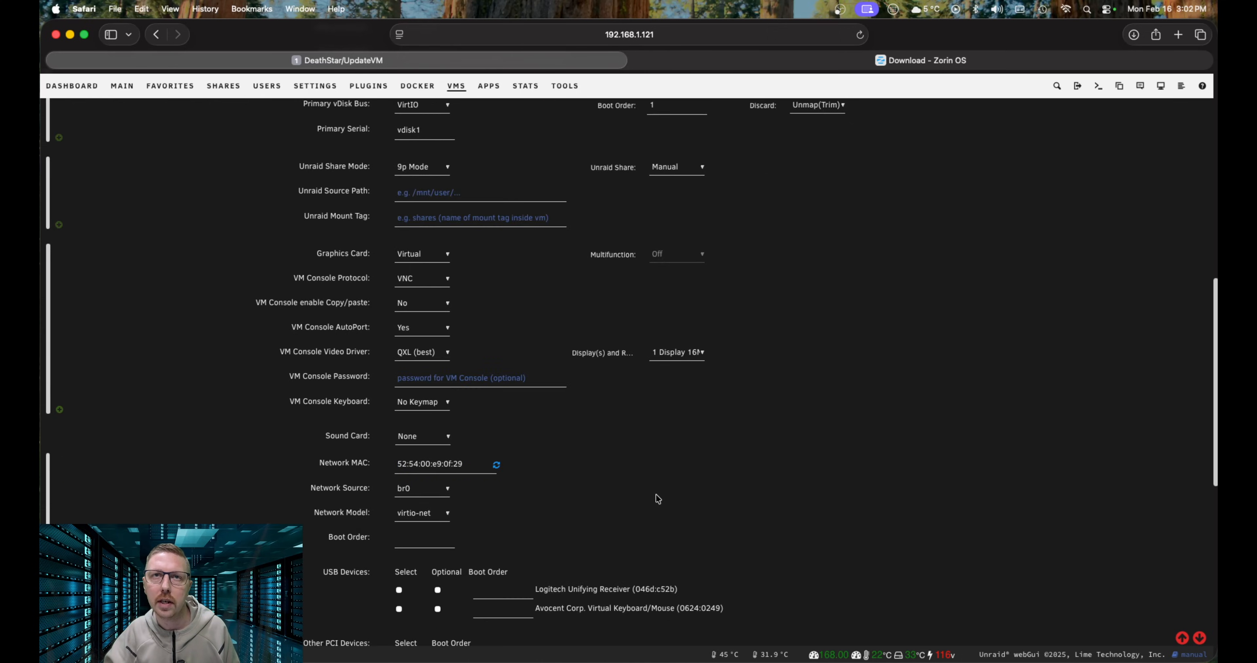
left_click(437, 439)
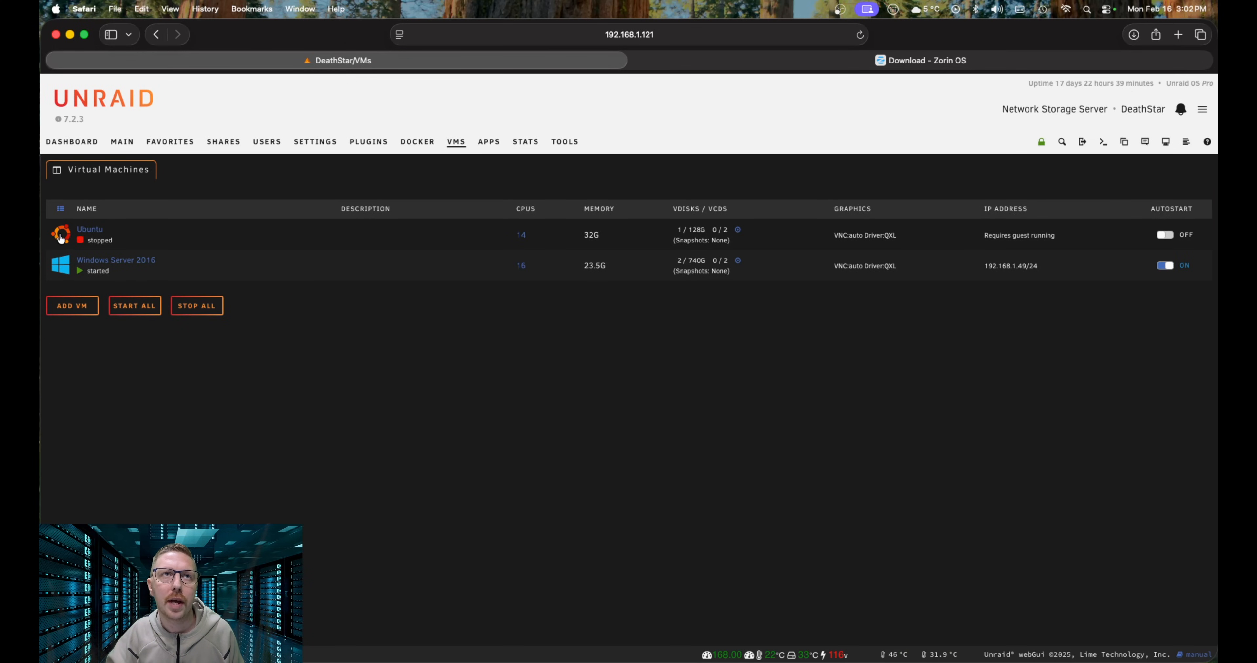
Start the Ubuntu VM and open its console in Remote Ripple with automatic scaling.
left_click(61, 237)
left_click(131, 267)
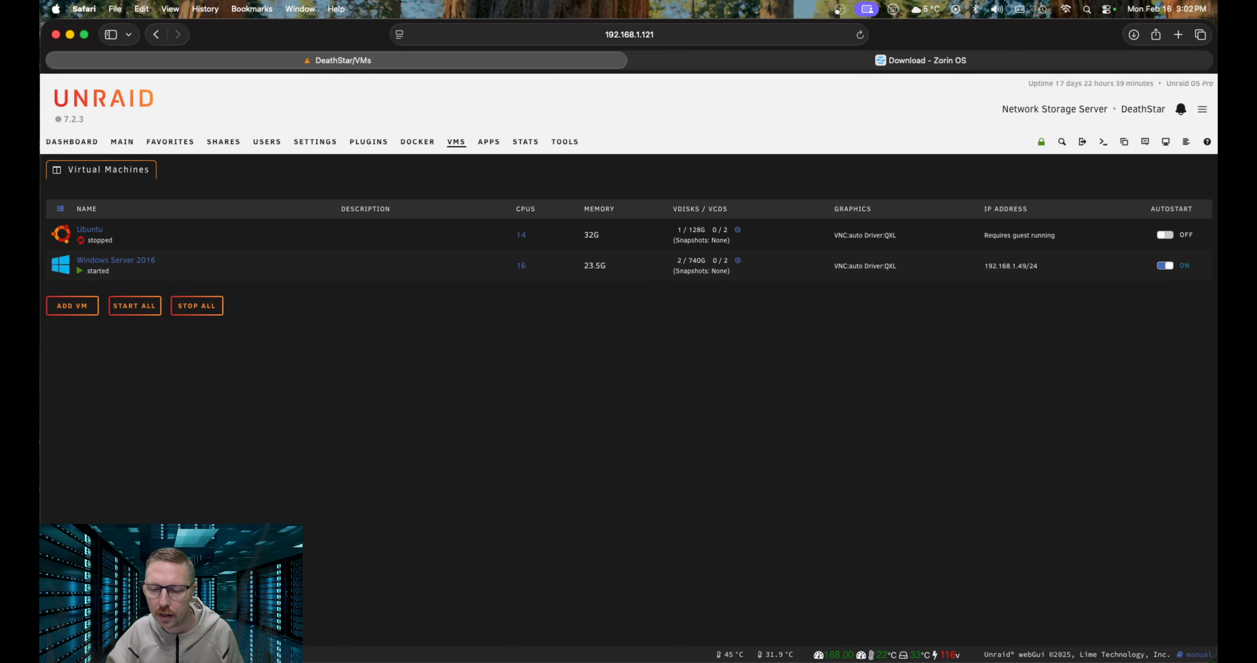
key("super+Tab")
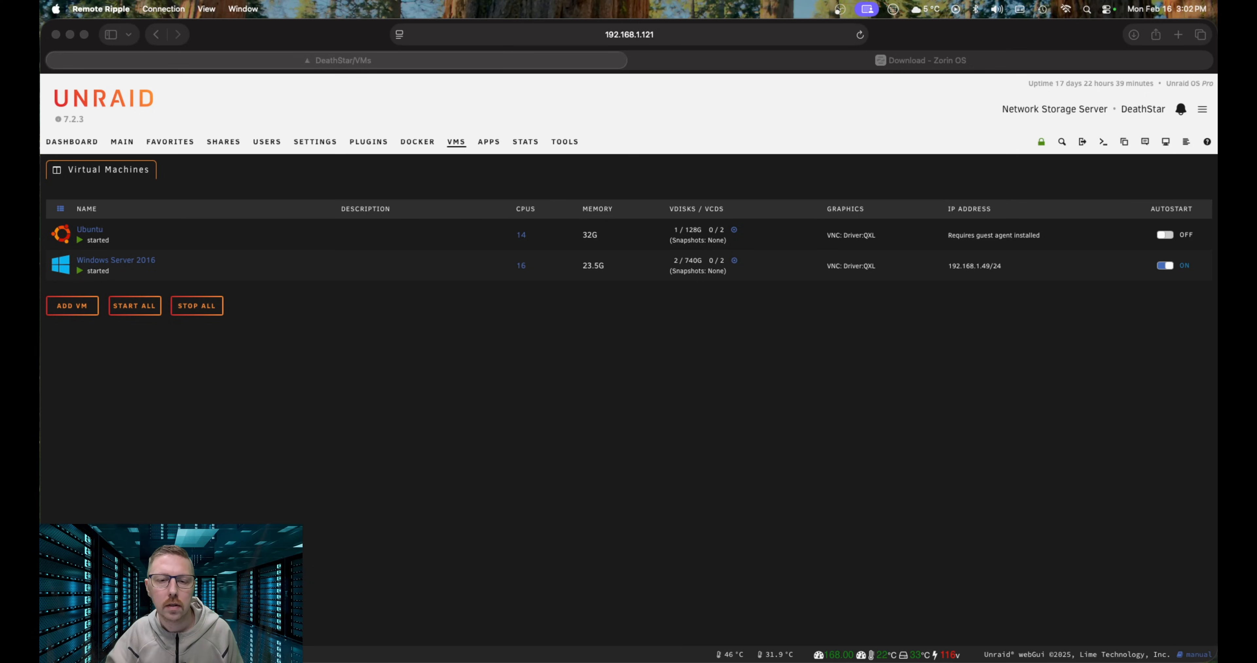
left_click(631, 267)
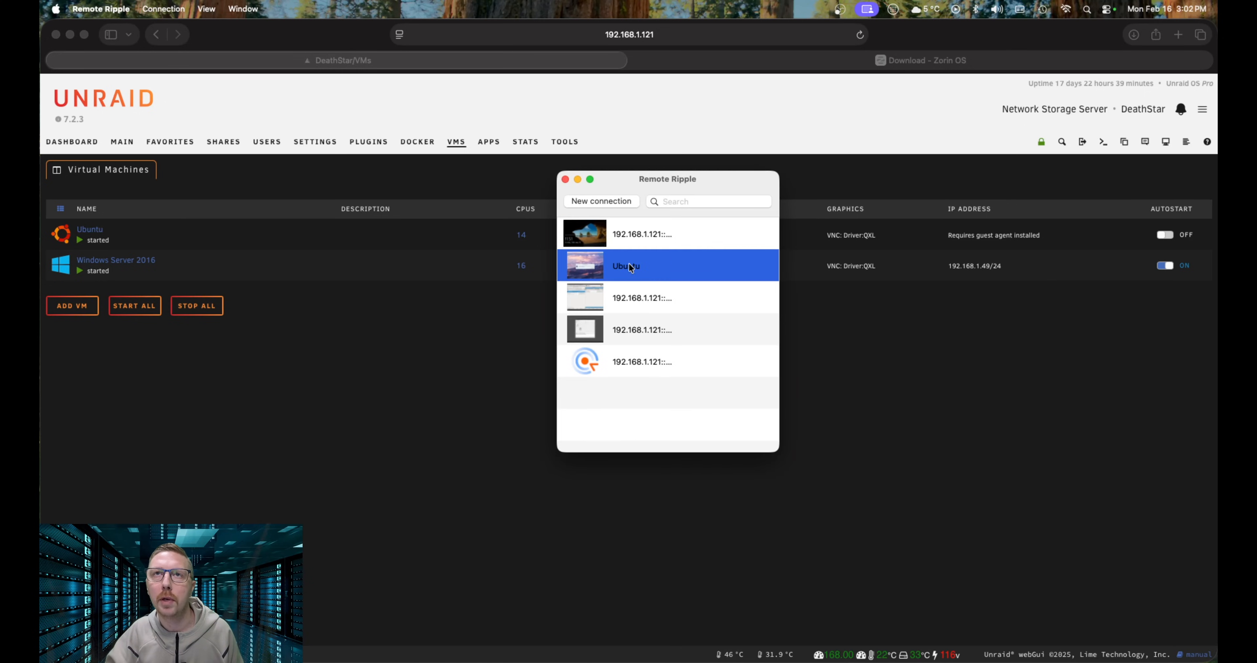
double_click(631, 267)
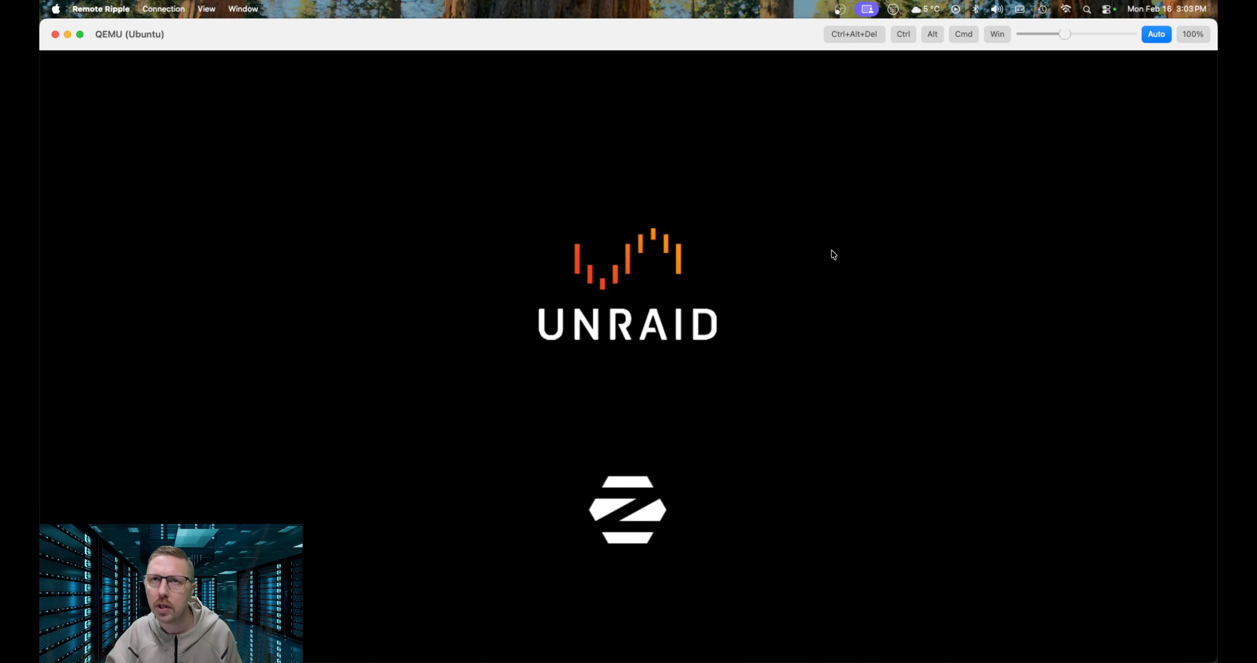
left_click(1142, 34)
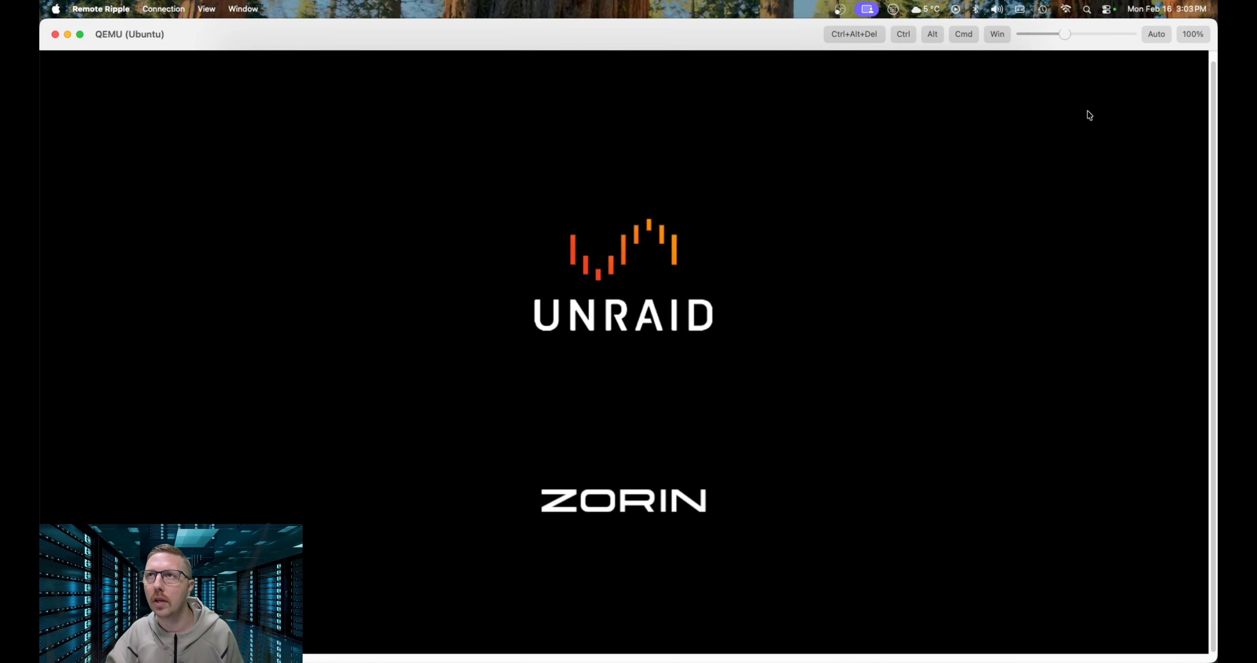
left_click(1157, 32)
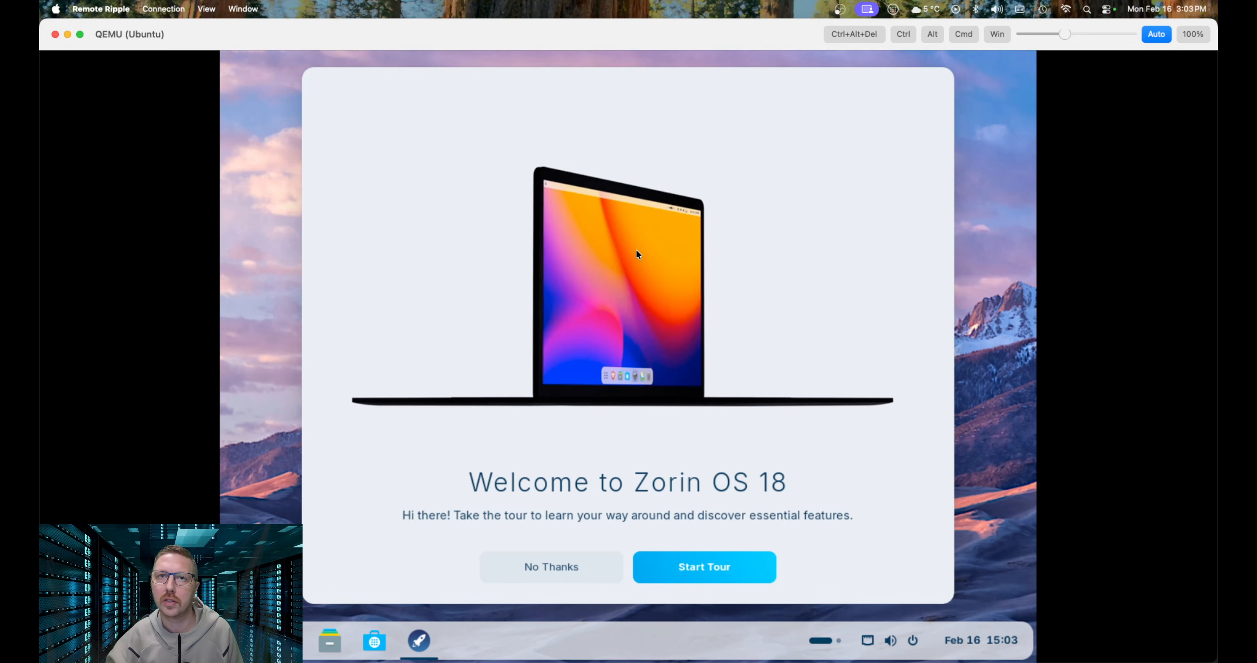
Start the Zorin OS welcome tour, look at the app menu, and advance to the desktop look page.
left_click(715, 566)
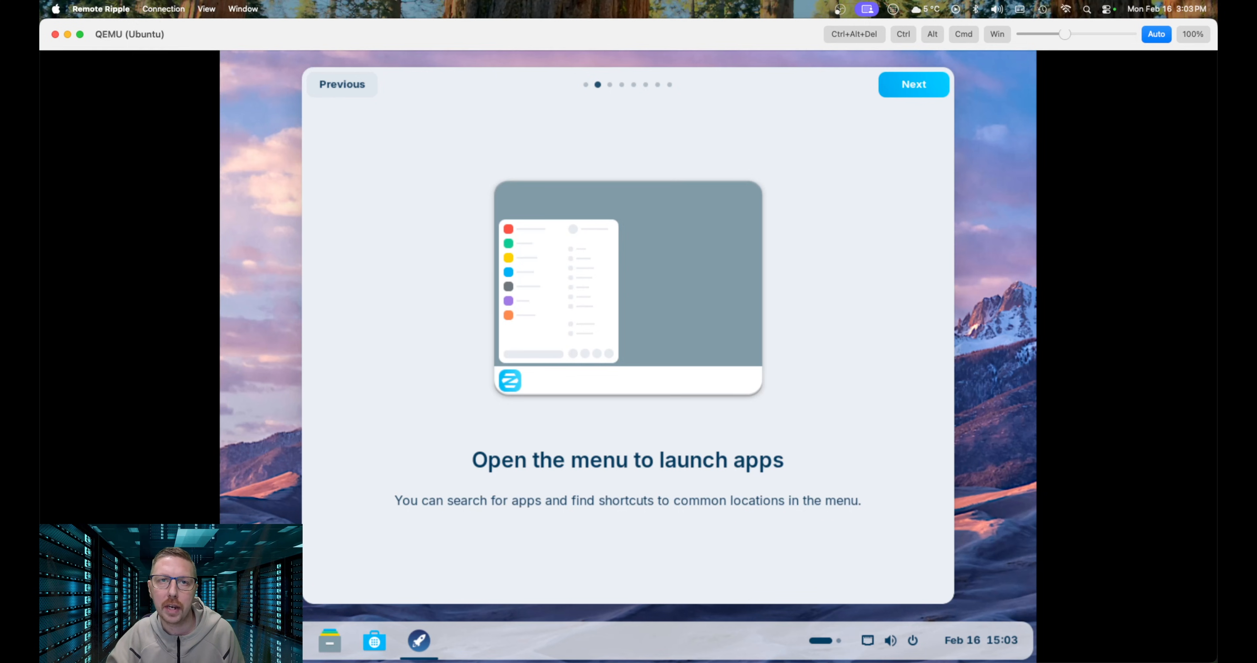
key("super")
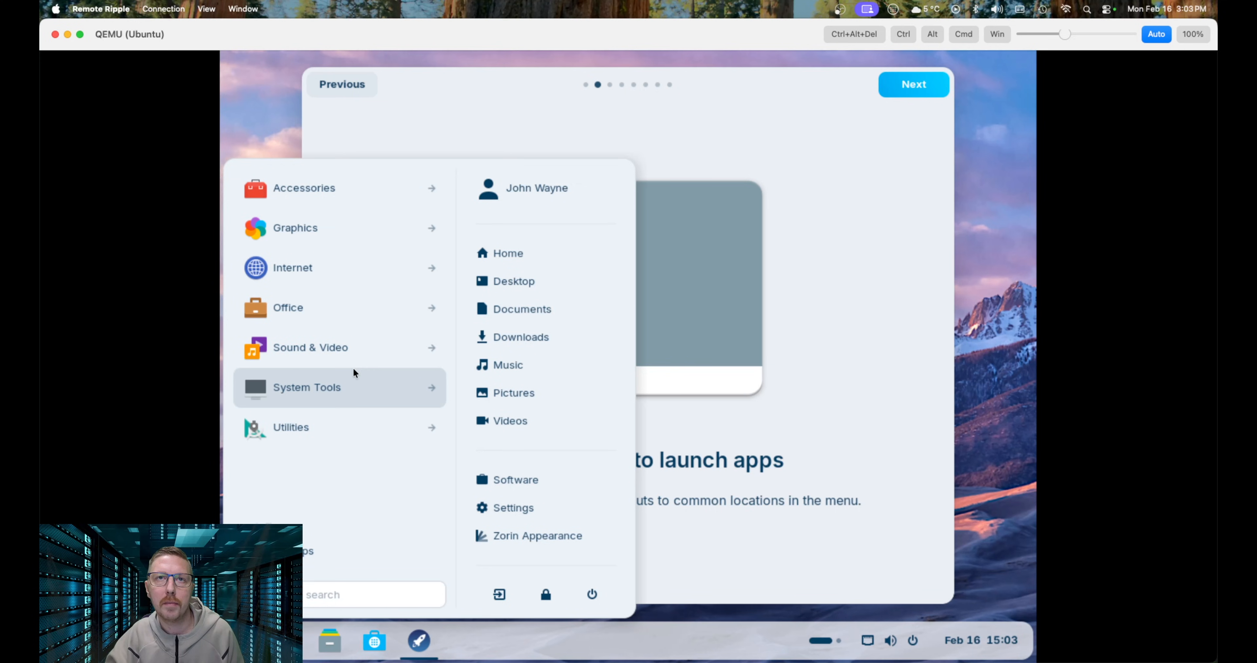
left_click(842, 398)
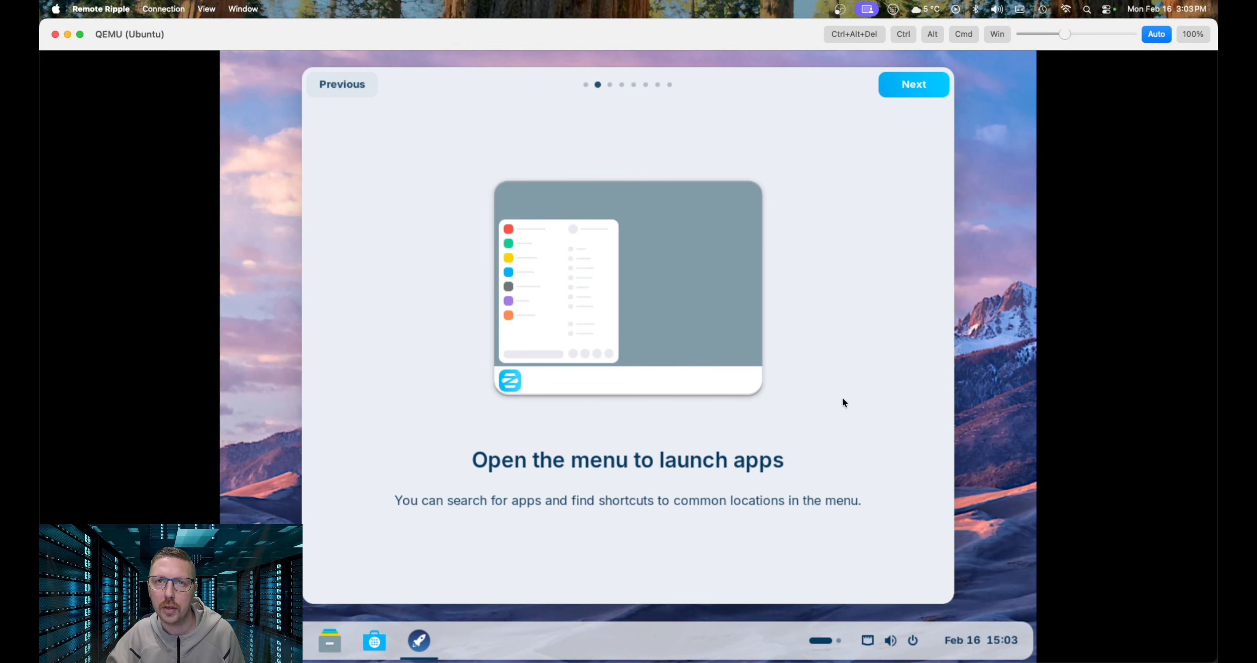
left_click(921, 81)
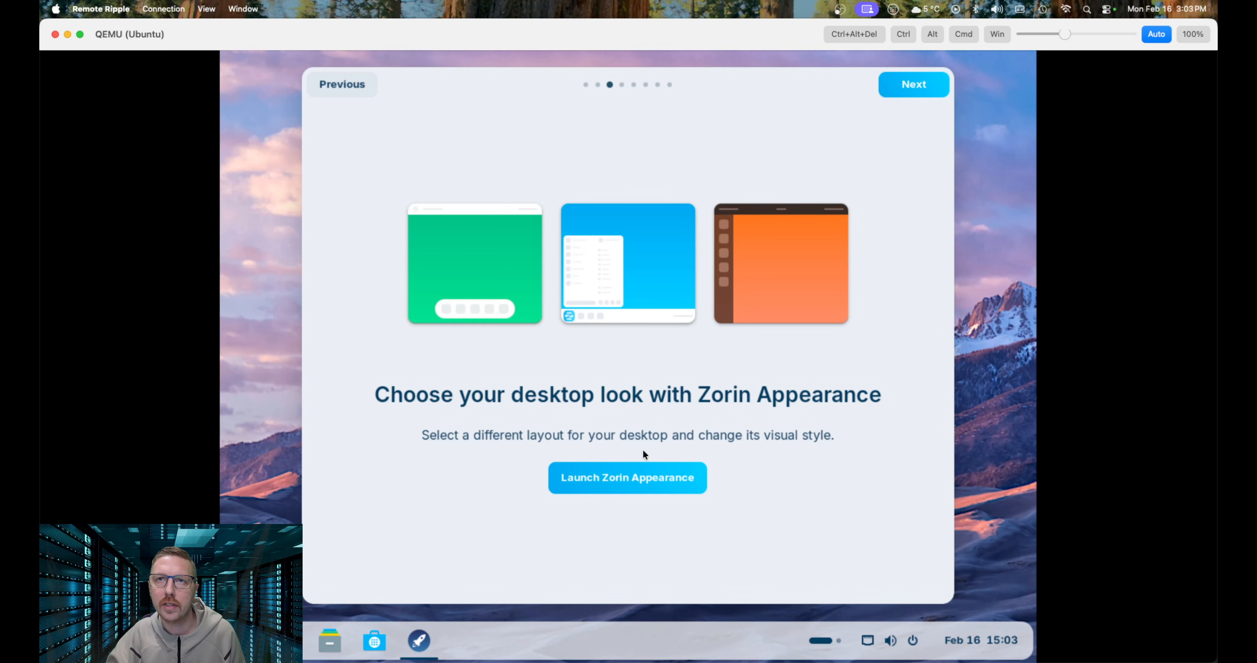
Launch Zorin Appearance from the tour, review the available and Pro desktop layouts, and close it.
left_click(635, 471)
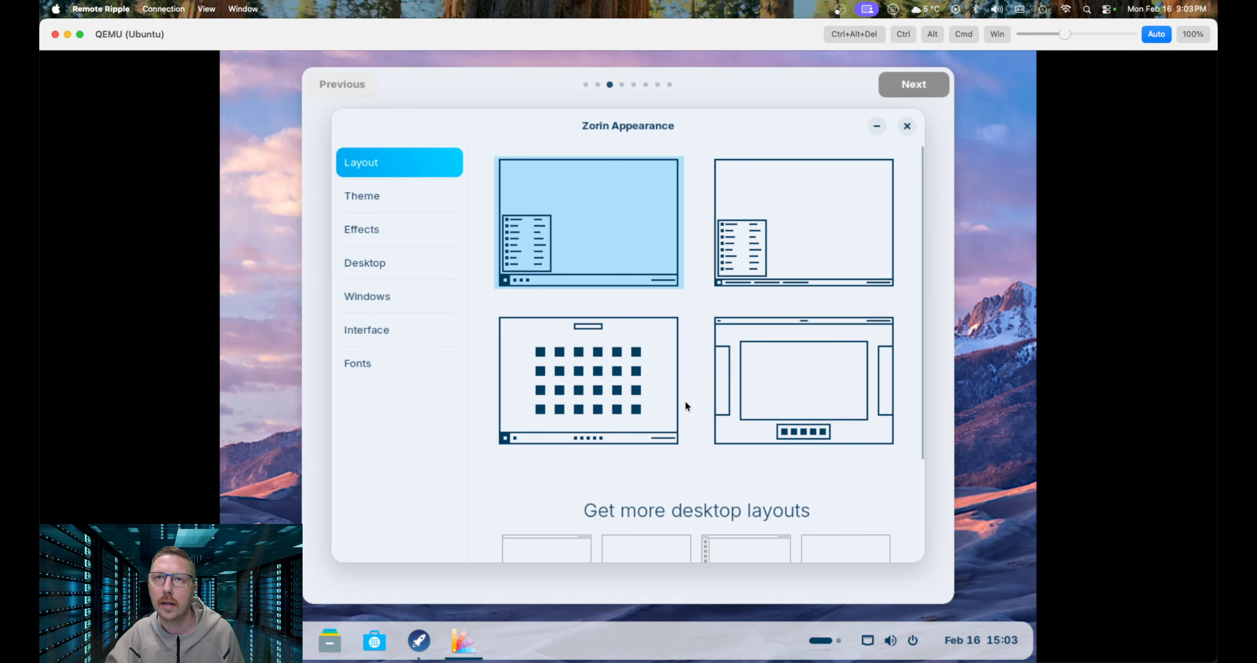
scroll(688, 403, "down", 5)
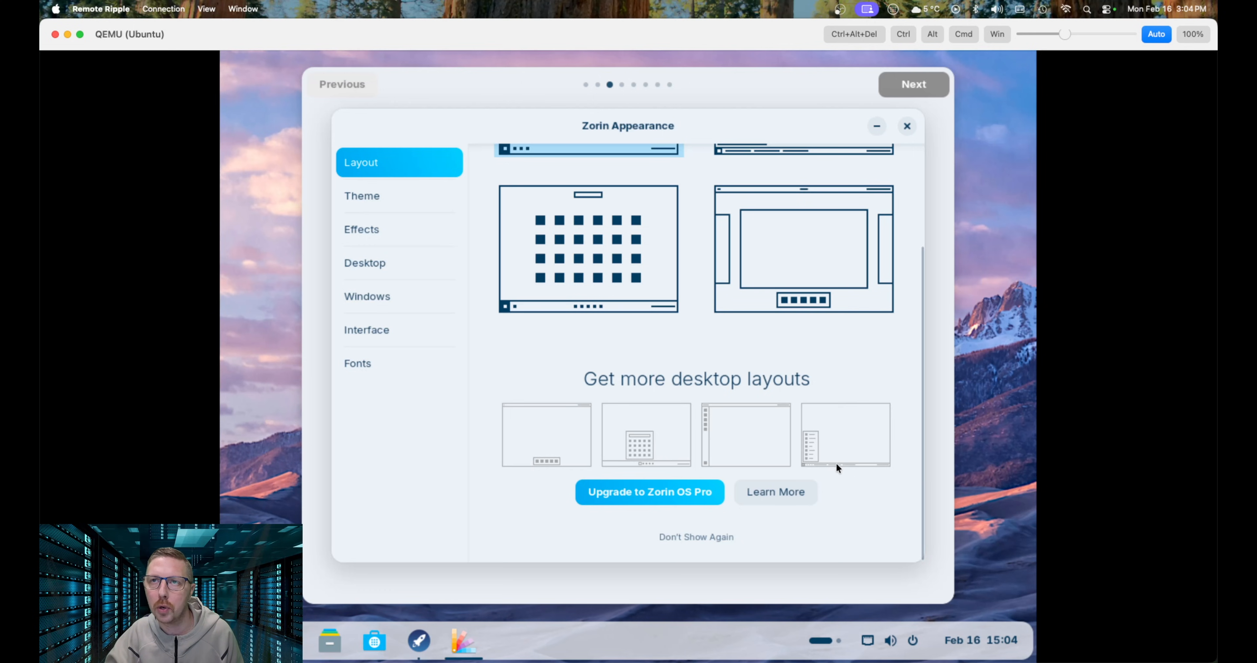
scroll(721, 362, "up", 2)
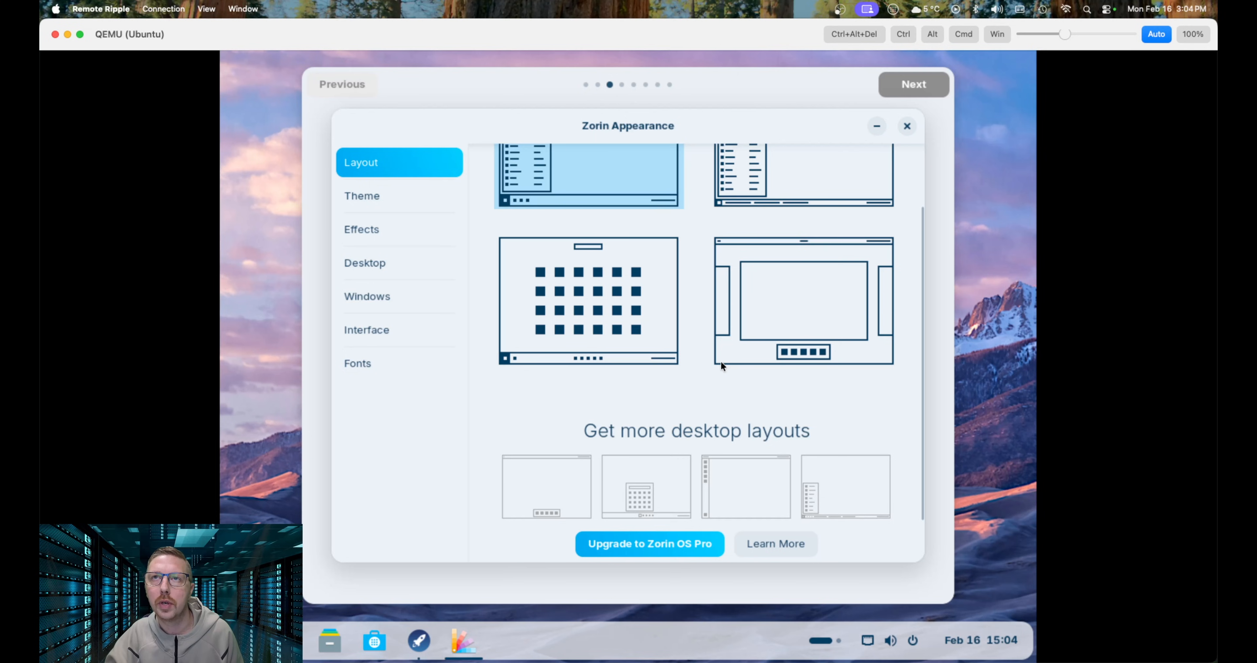
scroll(721, 361, "up", 3)
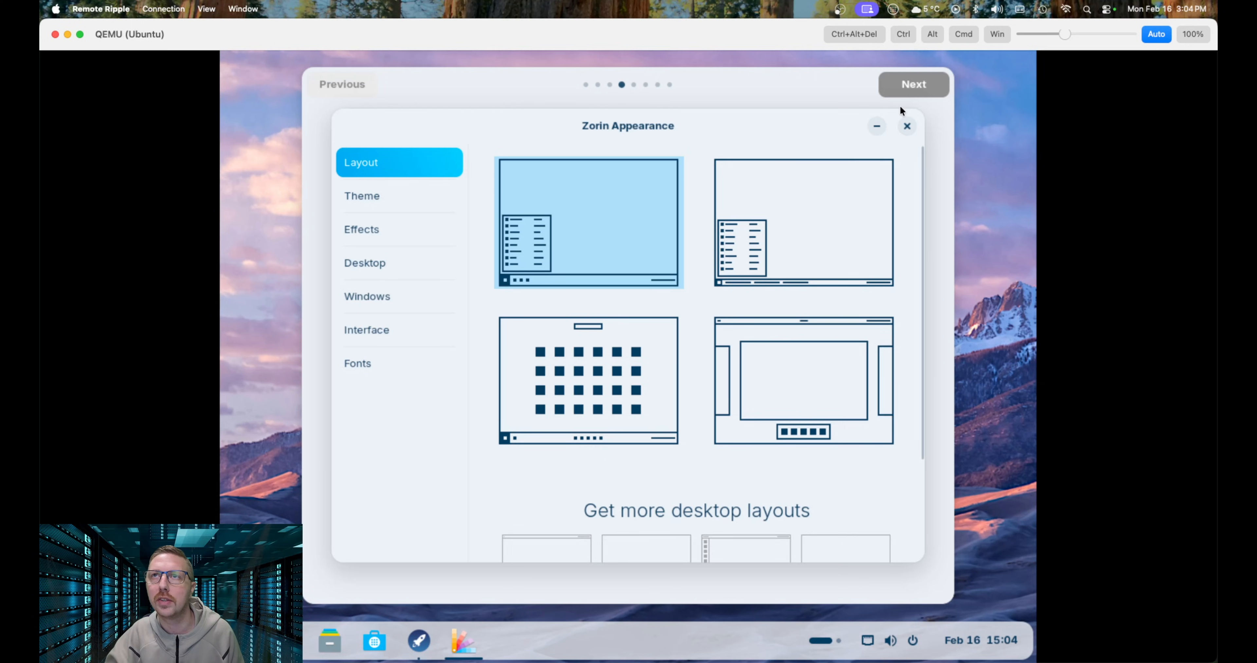
left_click(907, 126)
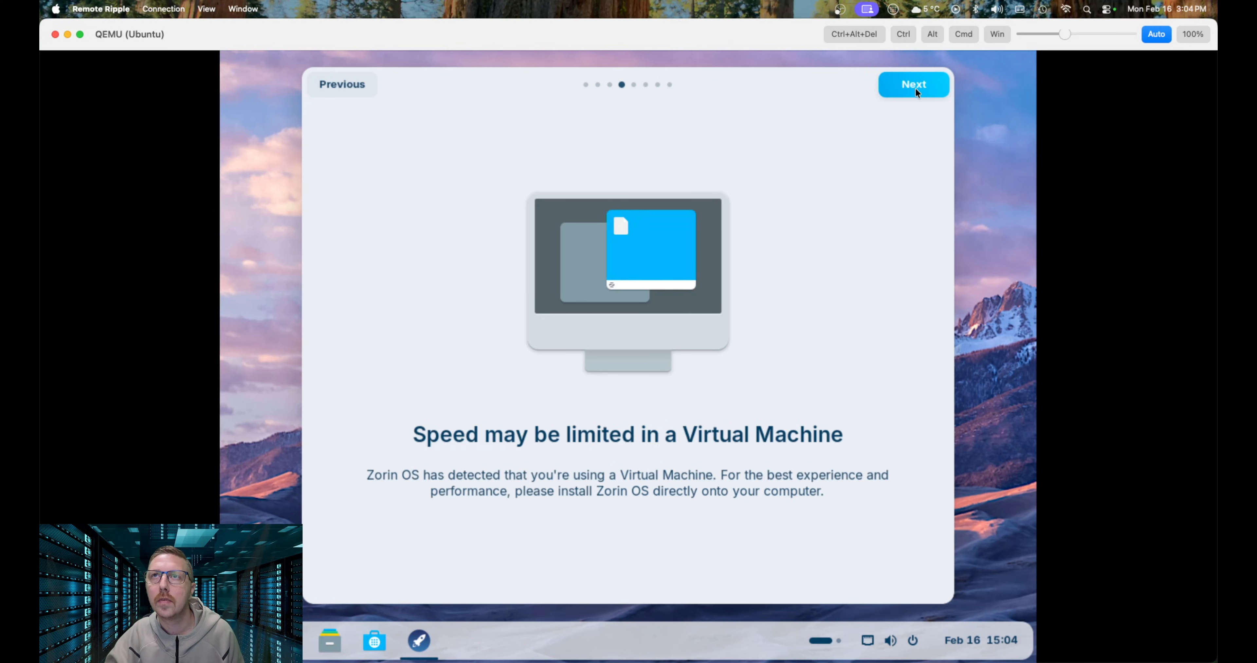
Advance the tour to the Zorin Connect page and minimise the Software Updater prompt.
left_click(915, 87)
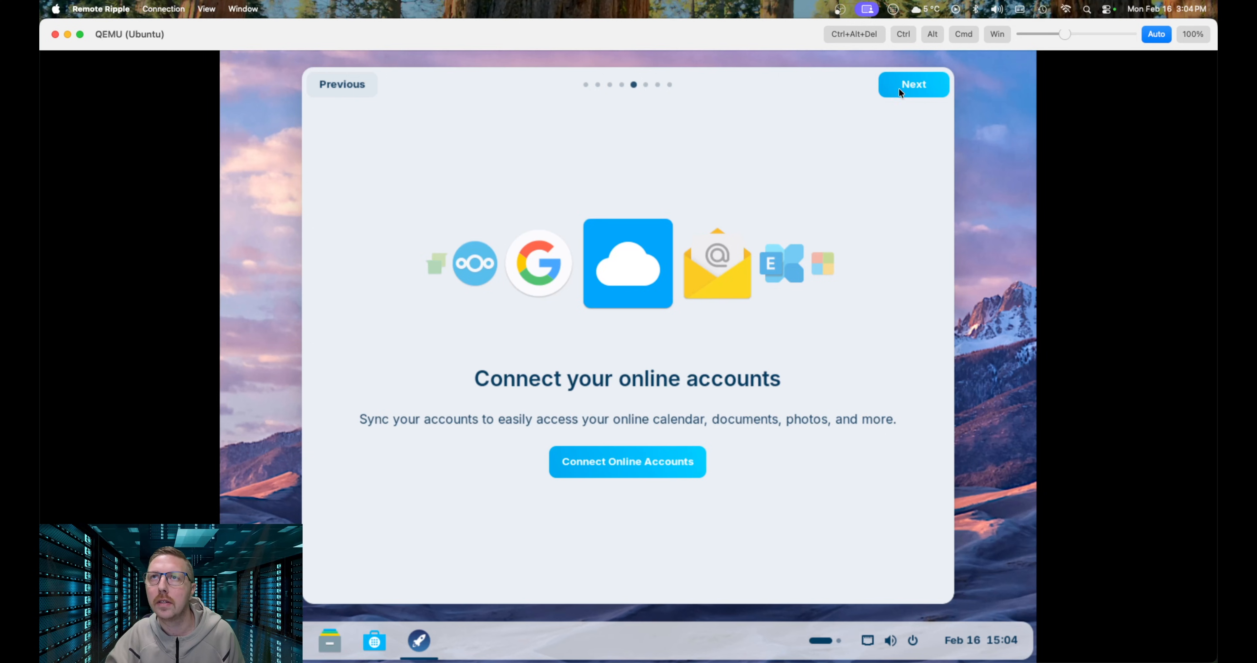
left_click(916, 87)
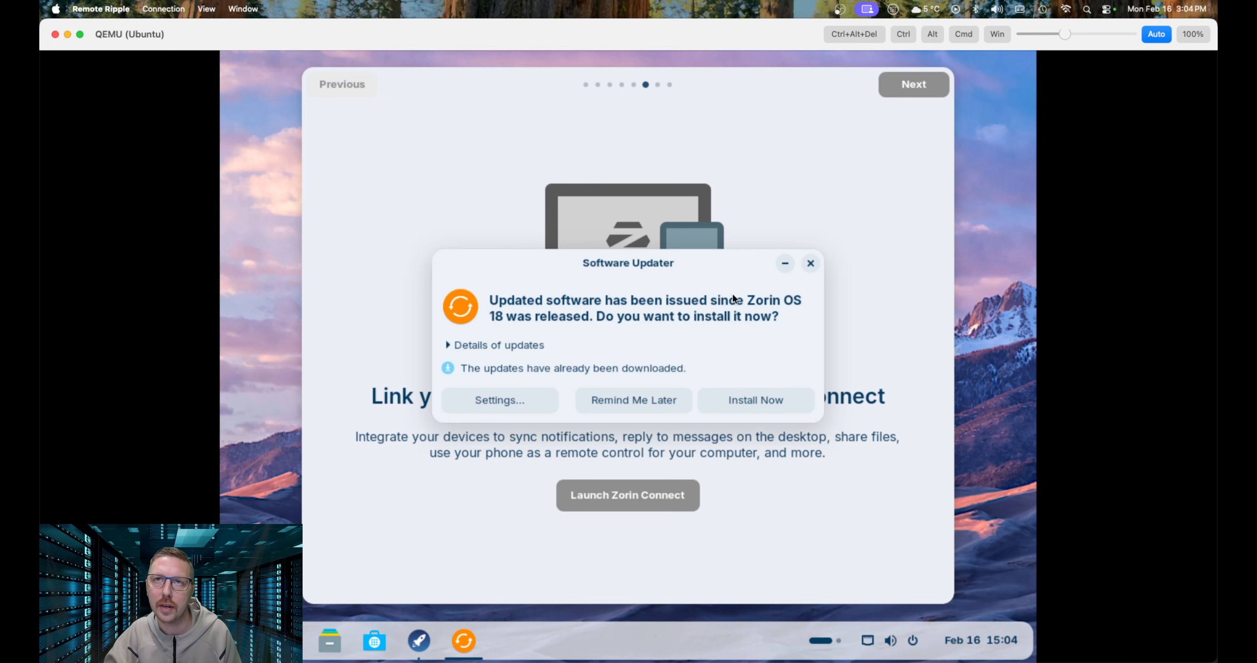
left_click_drag(646, 267, 663, 266)
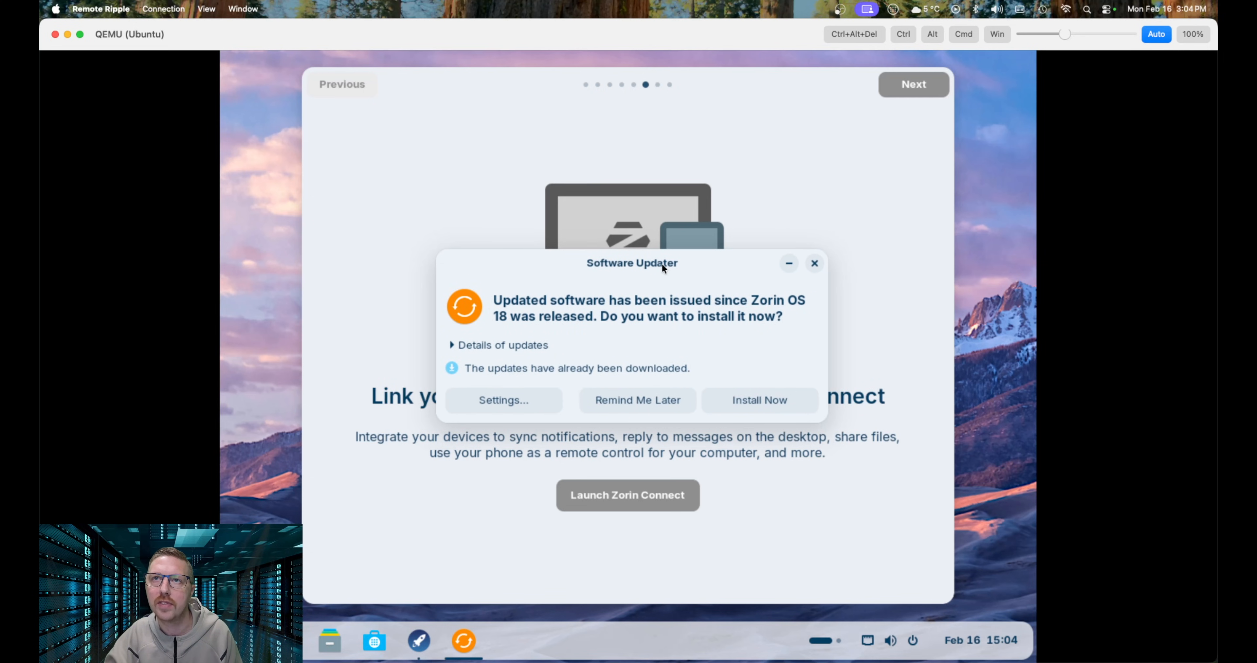
left_click(789, 263)
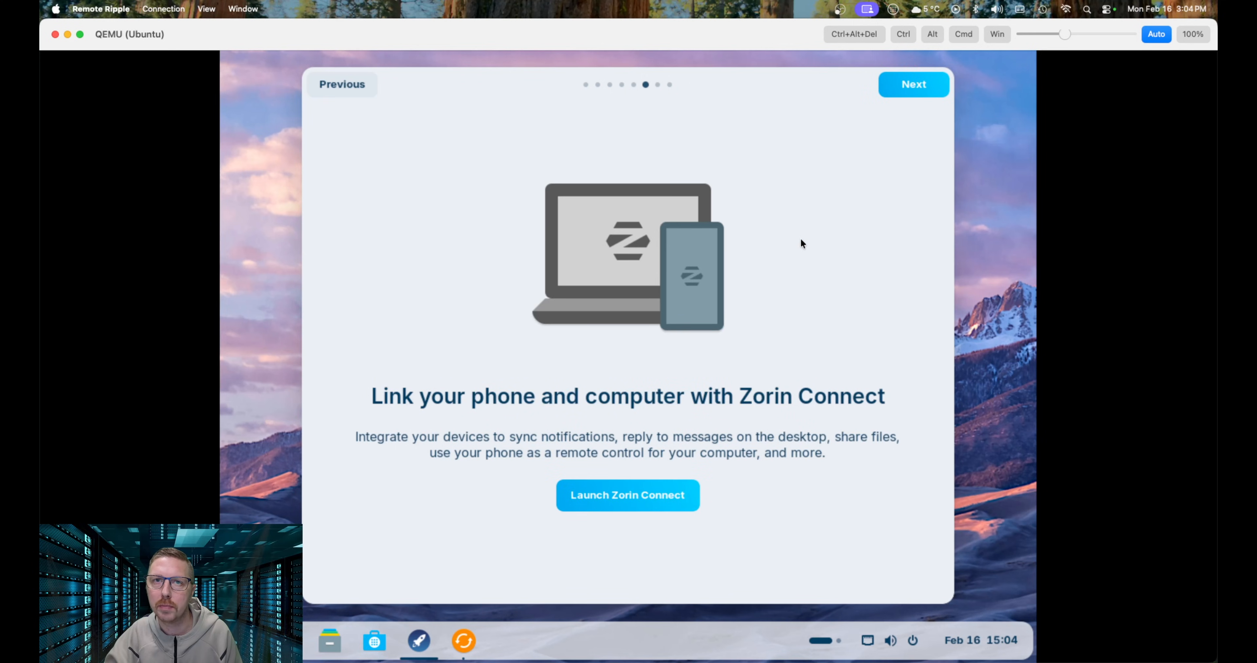
Go through the remaining tour pages on Zorin Connect and Software, and close the tour.
left_click(915, 86)
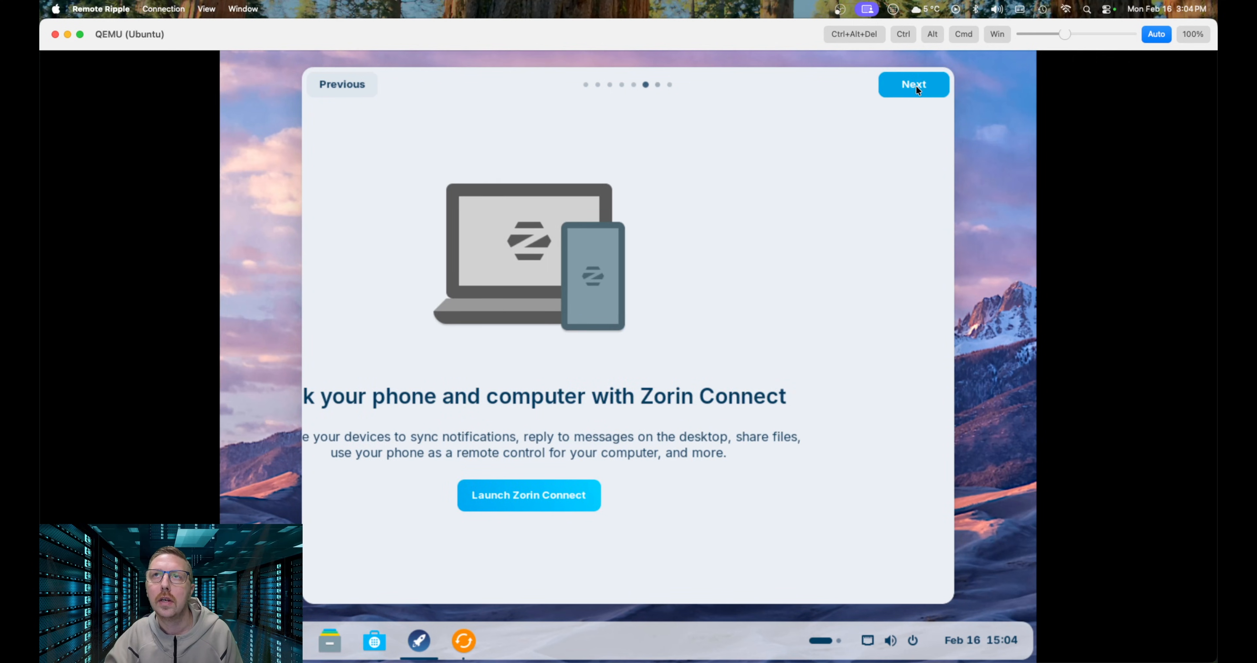
scroll(701, 294, "up", 1)
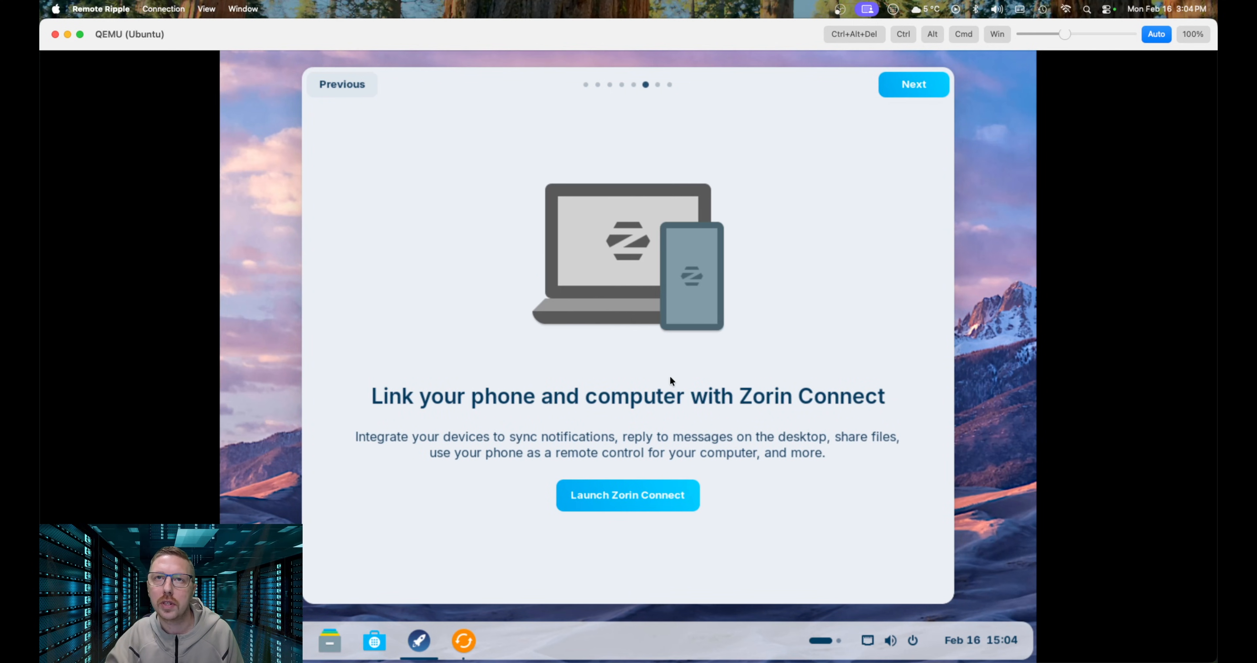
left_click(911, 87)
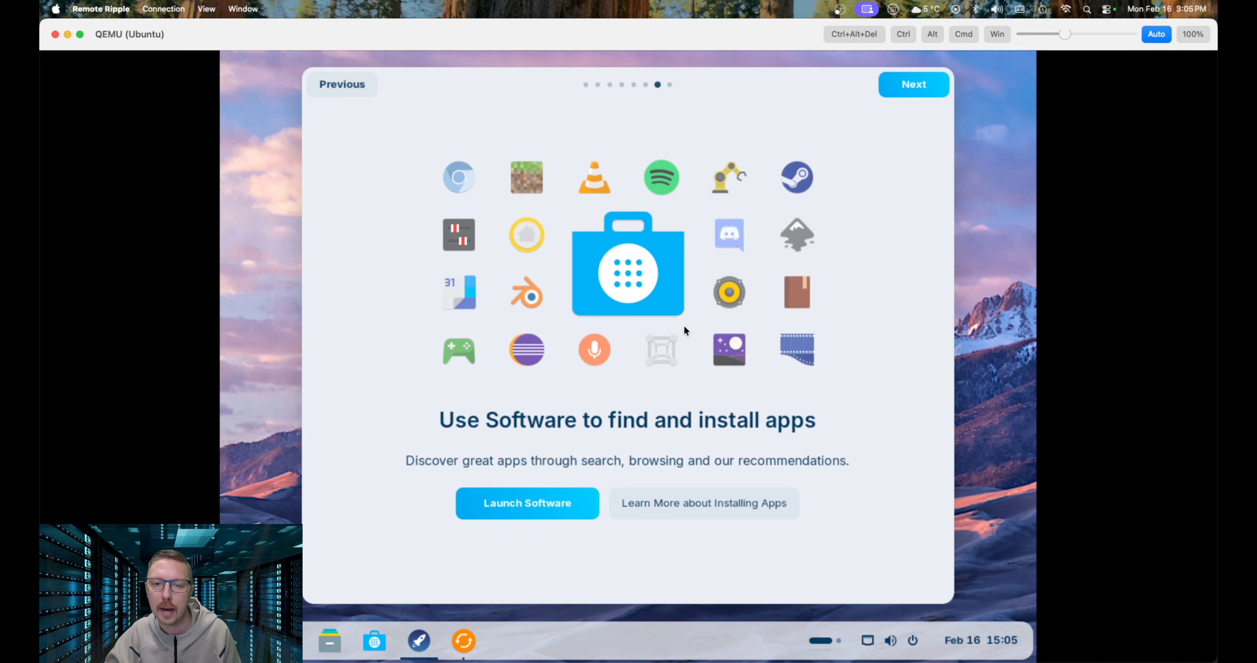
left_click(917, 84)
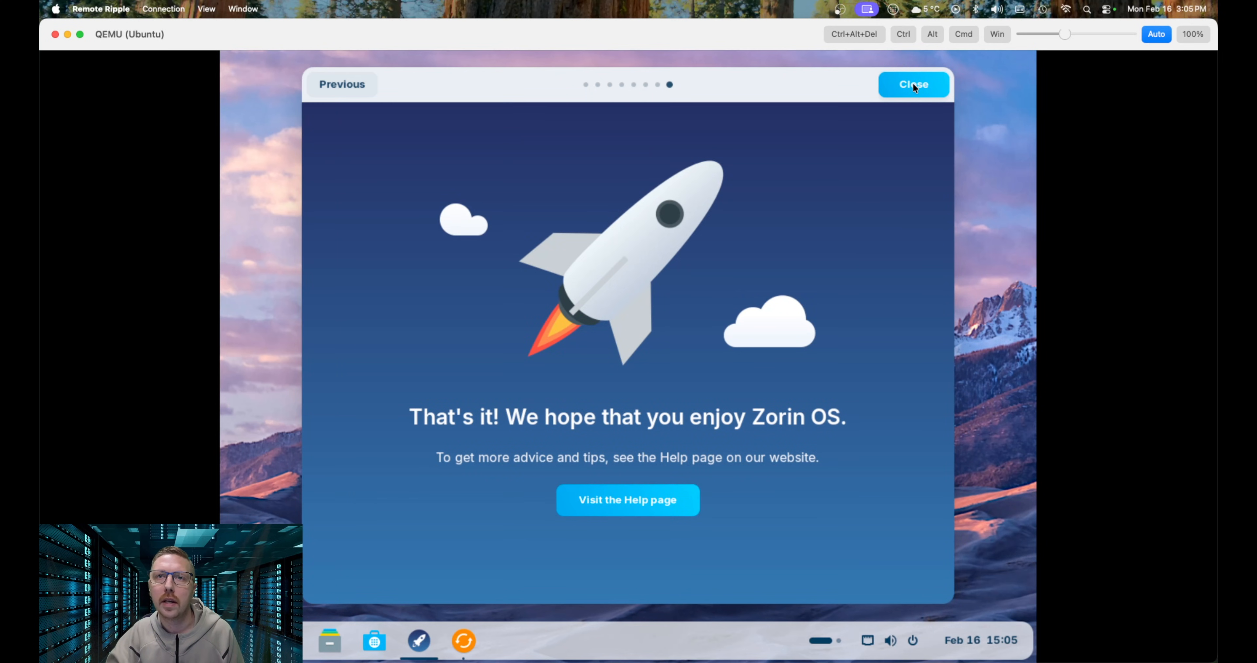
left_click(921, 84)
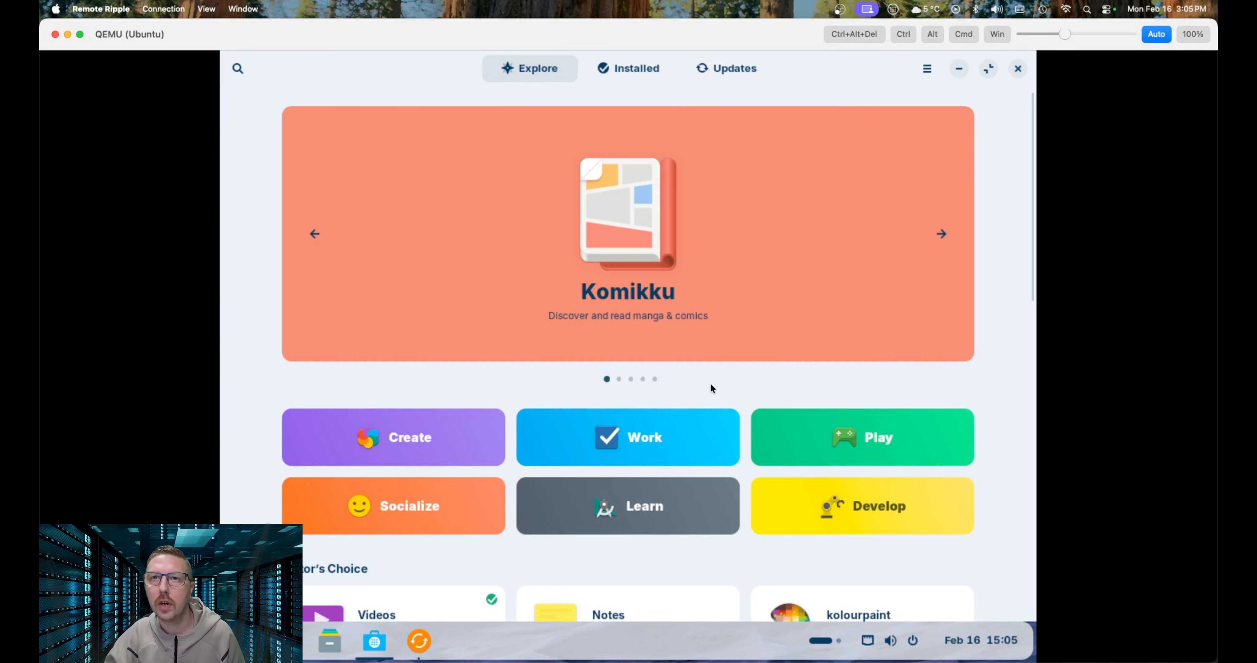
Browse the Explore page of the Software store and open the Create category.
scroll(522, 409, "down", 2)
scroll(556, 383, "down", 3)
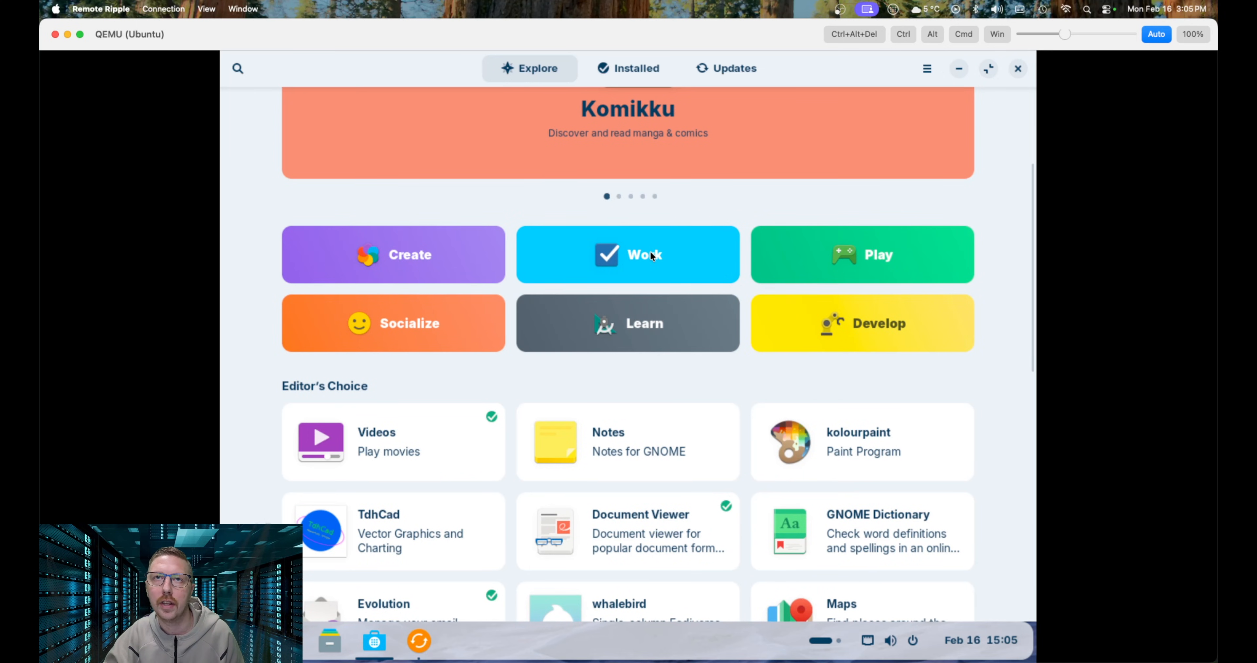
left_click(418, 257)
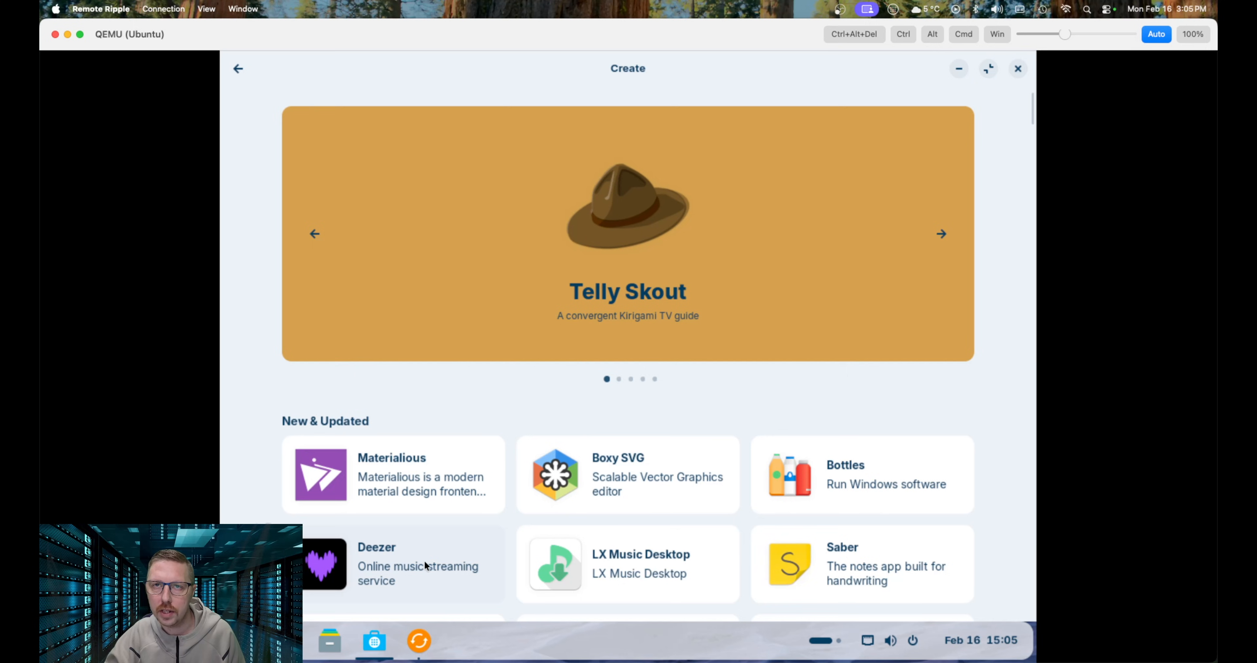
Browse the new and updated apps and the other software listed in the Create category.
scroll(734, 521, "down", 2)
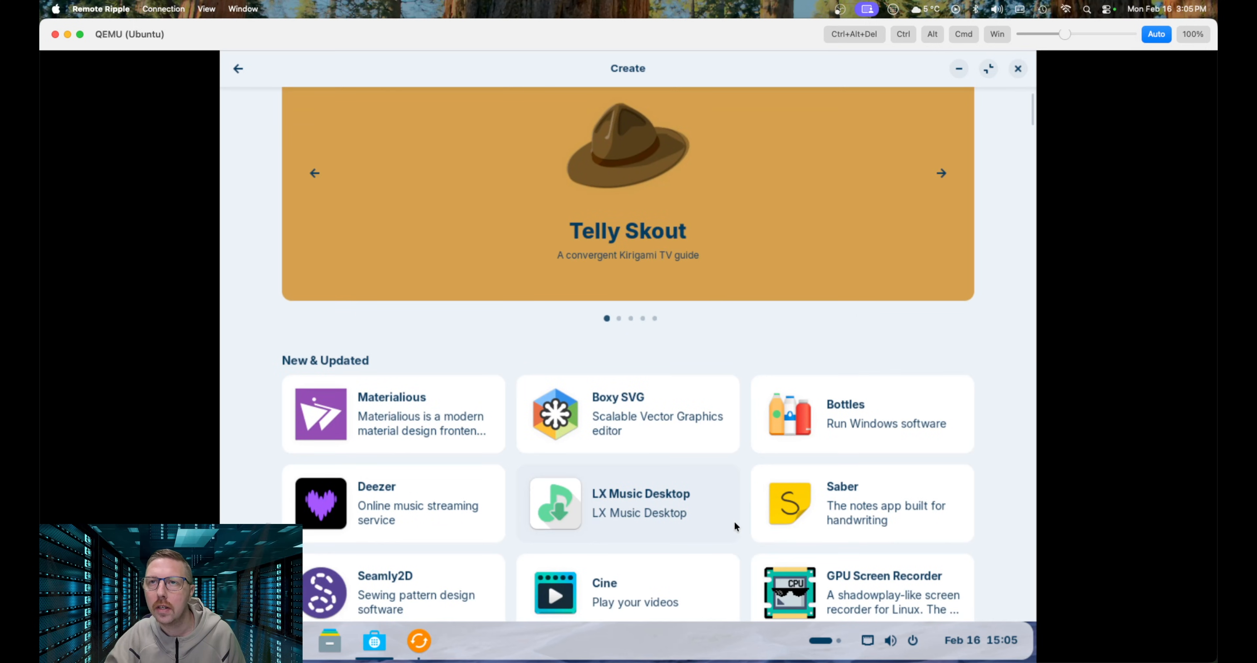
scroll(734, 521, "down", 2)
scroll(710, 521, "down", 4)
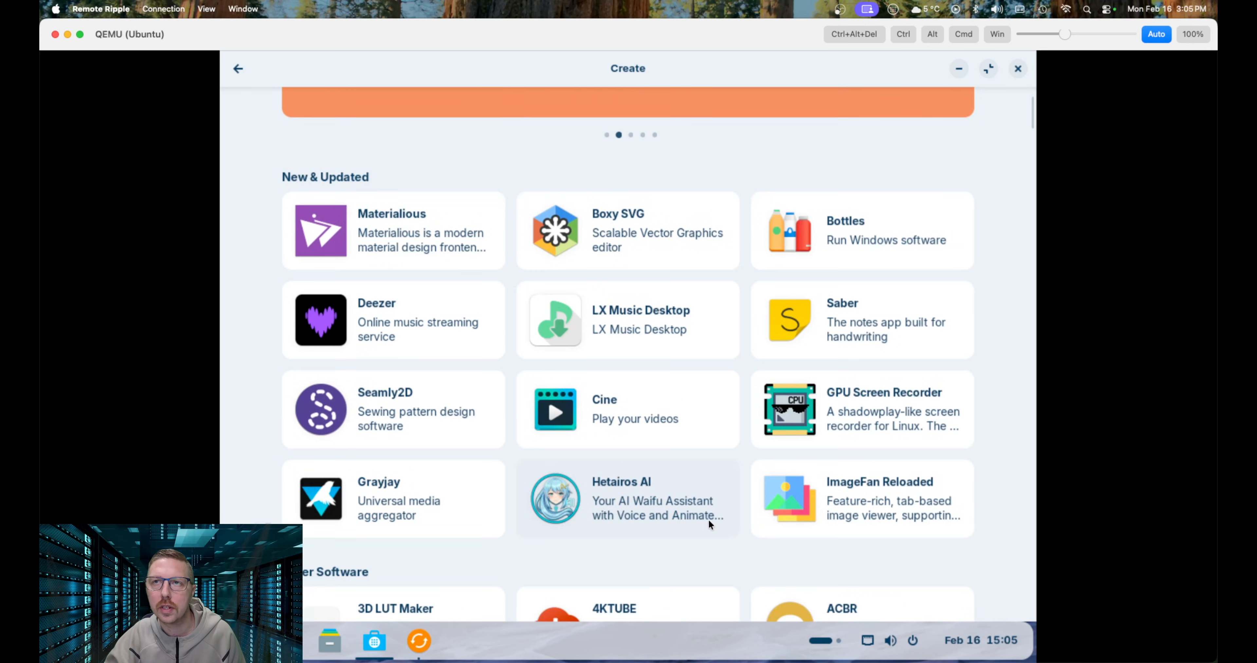
scroll(707, 521, "down", 6)
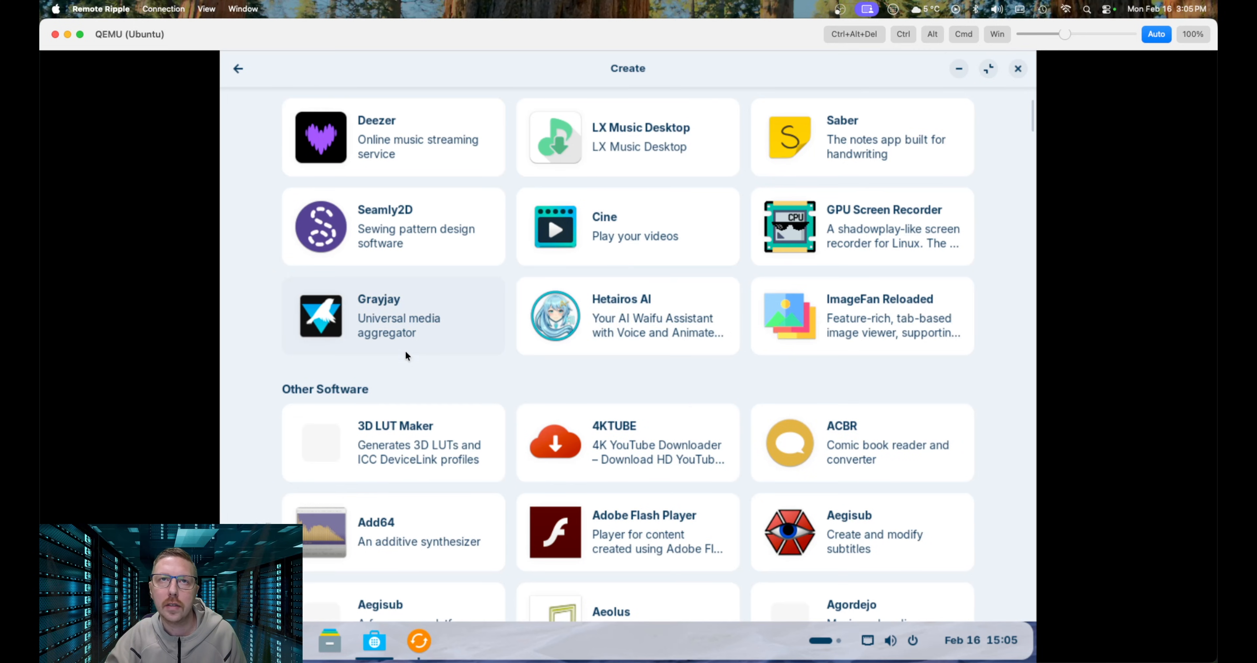
scroll(581, 385, "down", 2)
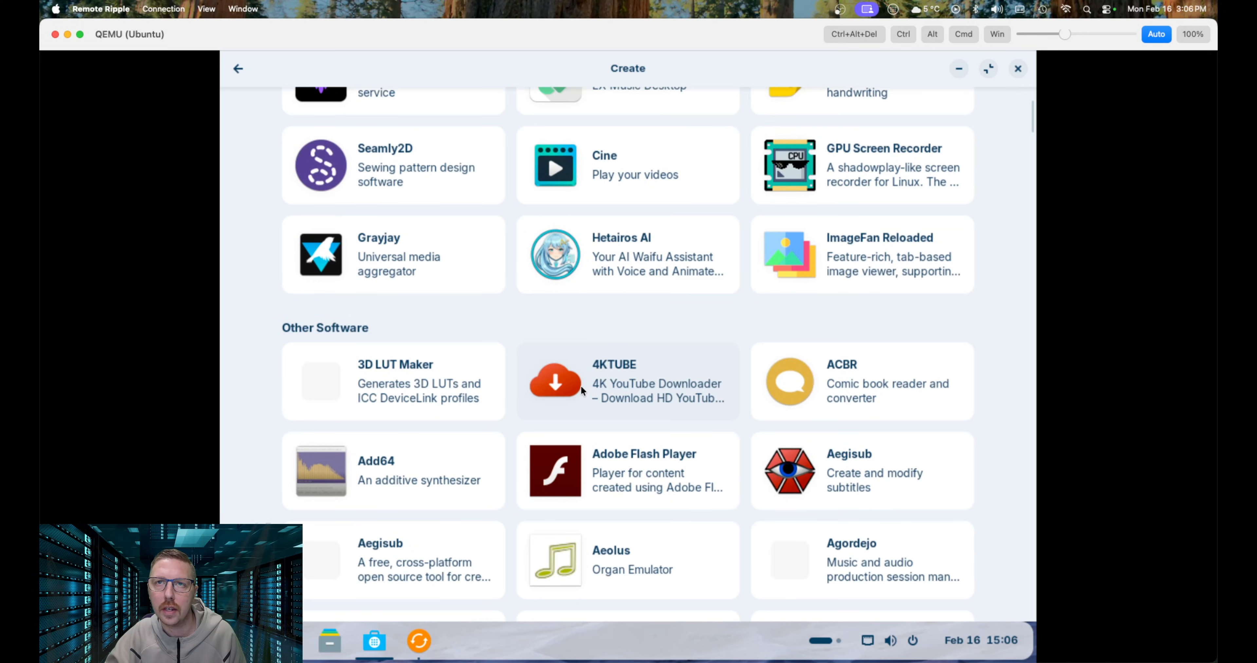
scroll(580, 385, "down", 10)
scroll(580, 385, "up", 2)
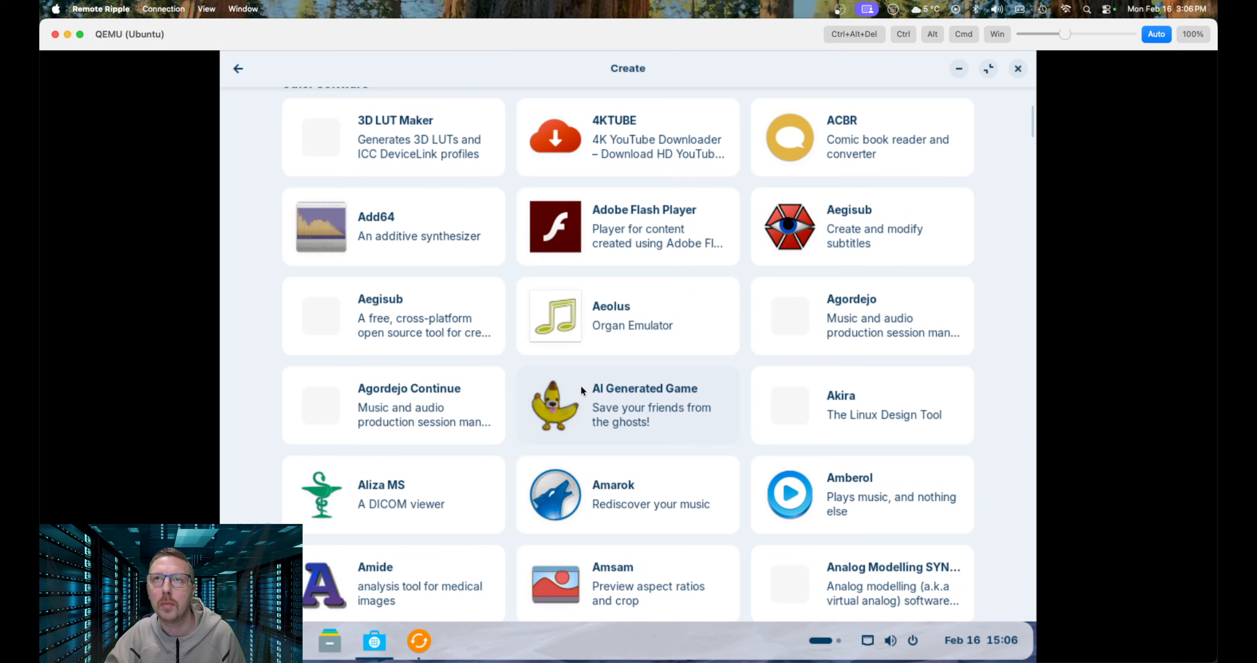
scroll(647, 389, "down", 4)
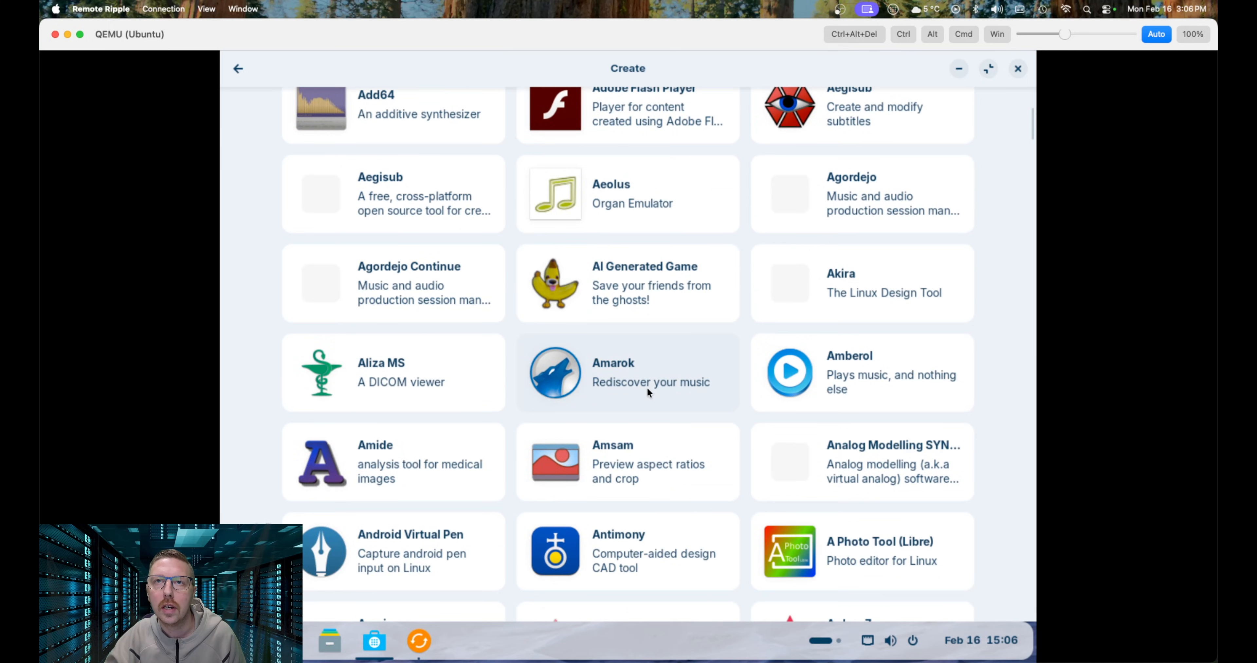
scroll(824, 242, "down", 4)
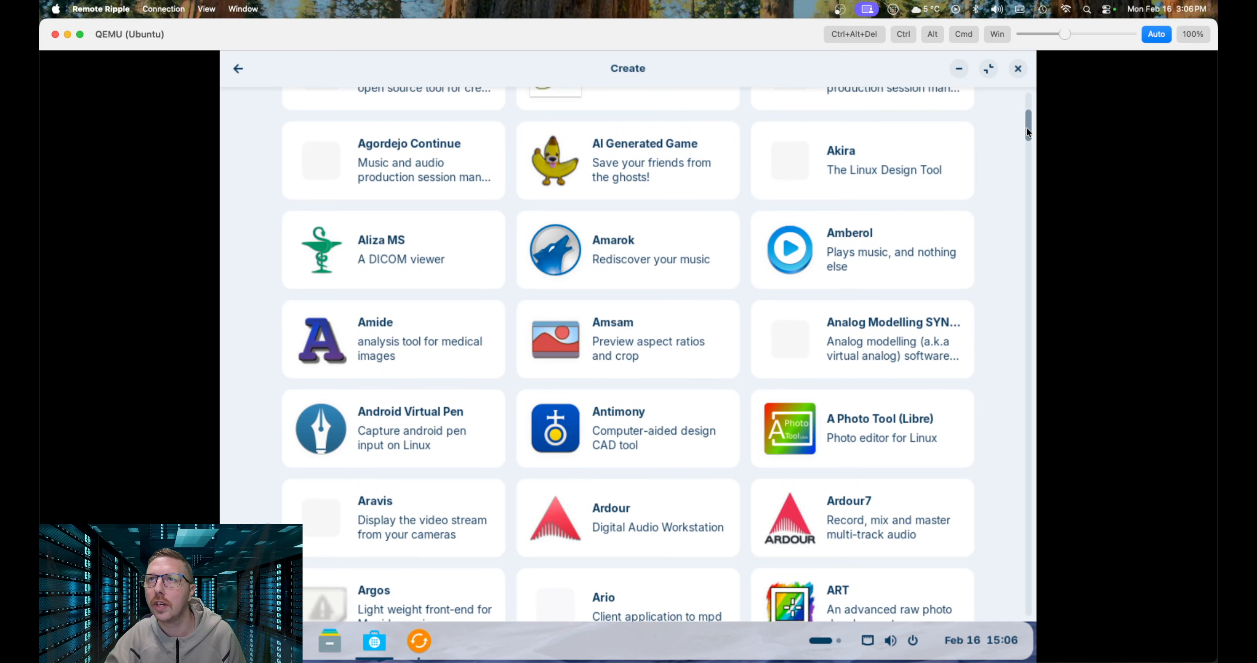
Find VLC near the end of the Create category and install it from Flathub.
left_click_drag(1028, 131, 1028, 555)
left_click(786, 428)
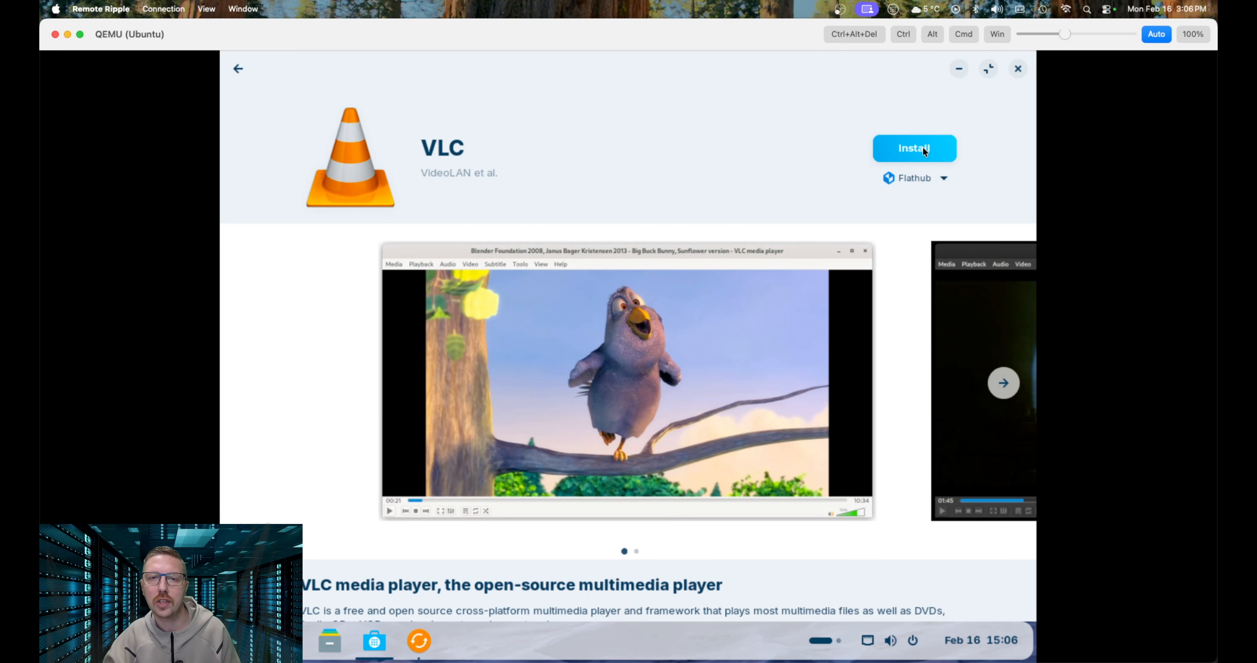
left_click(922, 146)
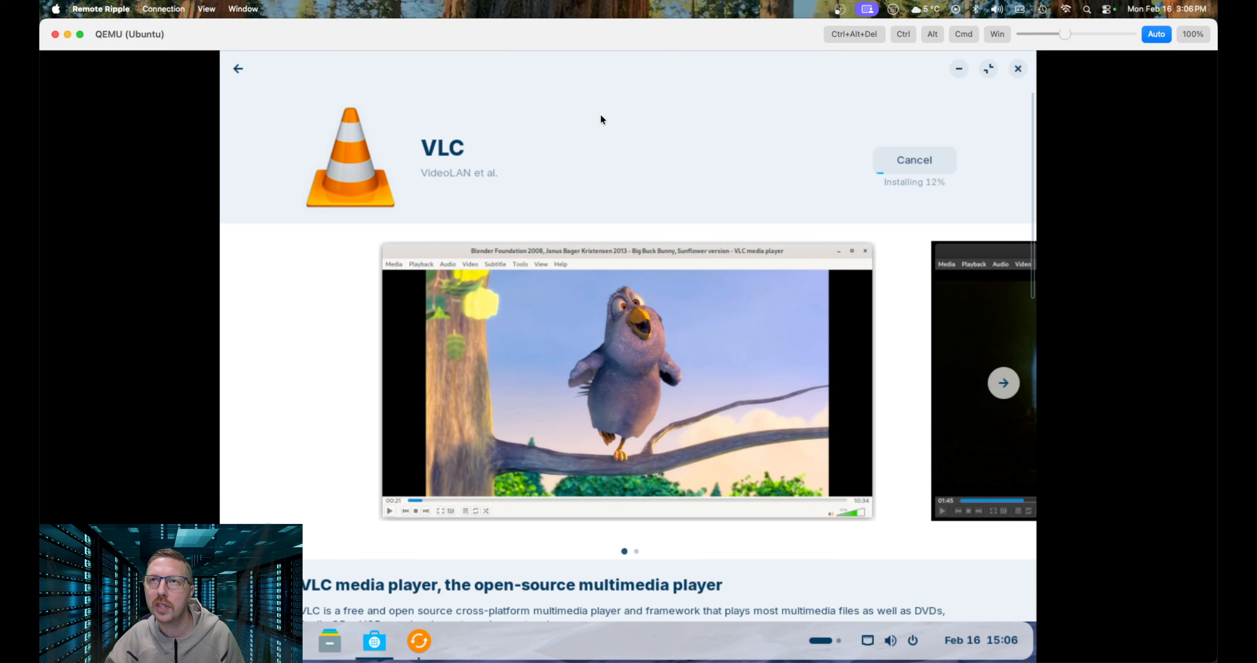
Return from the VLC page to the Create category and browse its listing back towards the beginning.
left_click(239, 68)
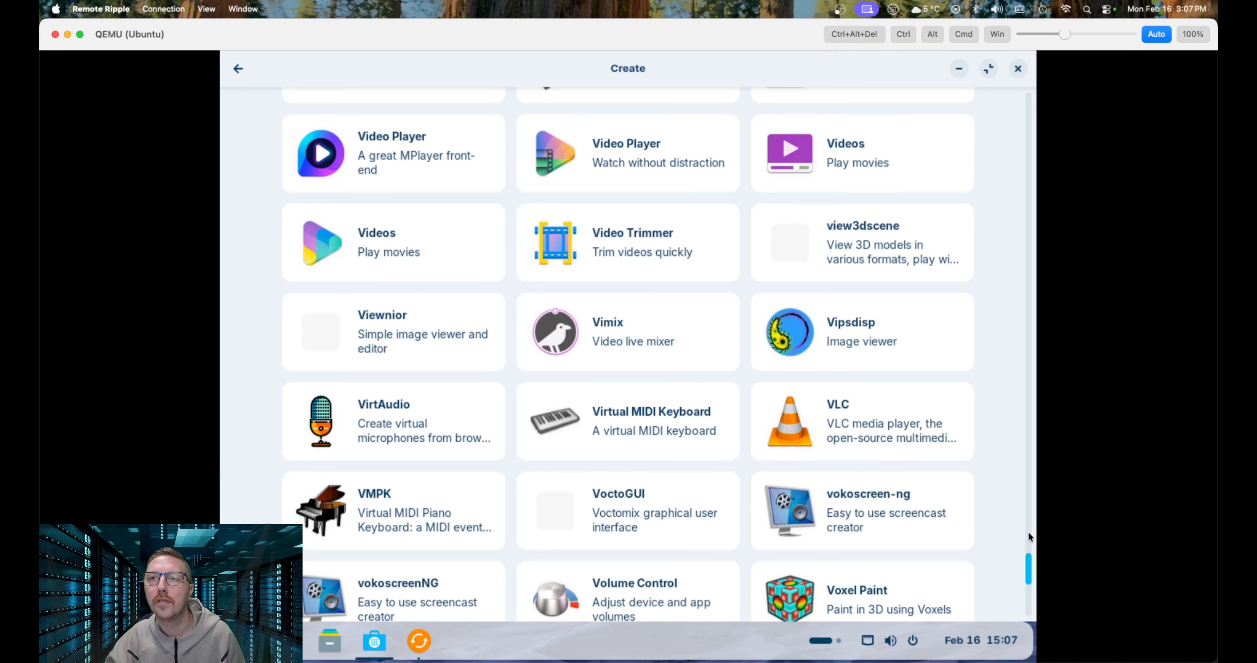
scroll(1028, 531, "down", 5)
scroll(1028, 468, "up", 2)
scroll(1027, 454, "up", 4)
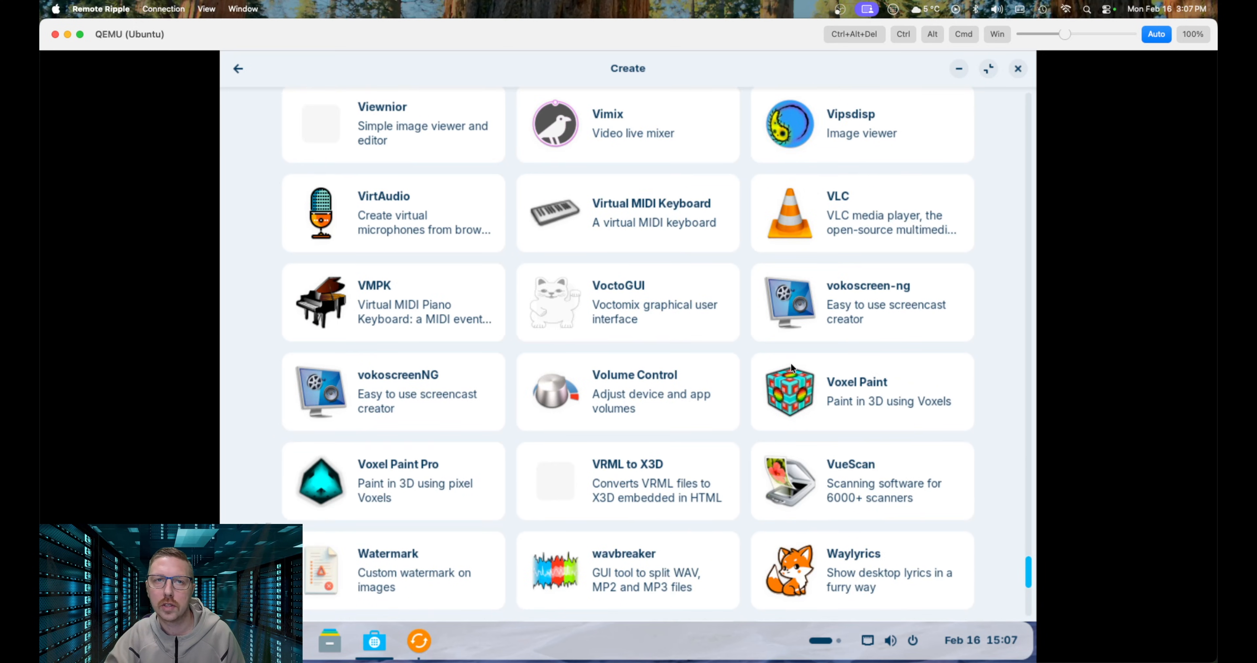
scroll(773, 358, "up", 15)
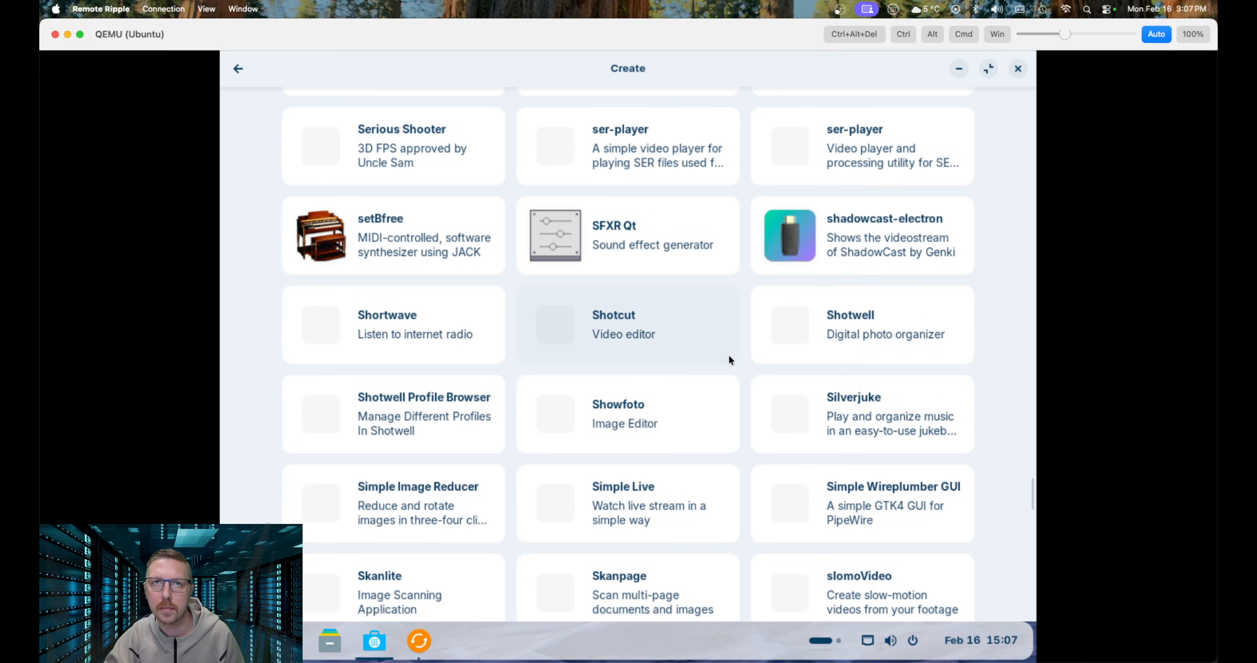
scroll(753, 384, "down", 1)
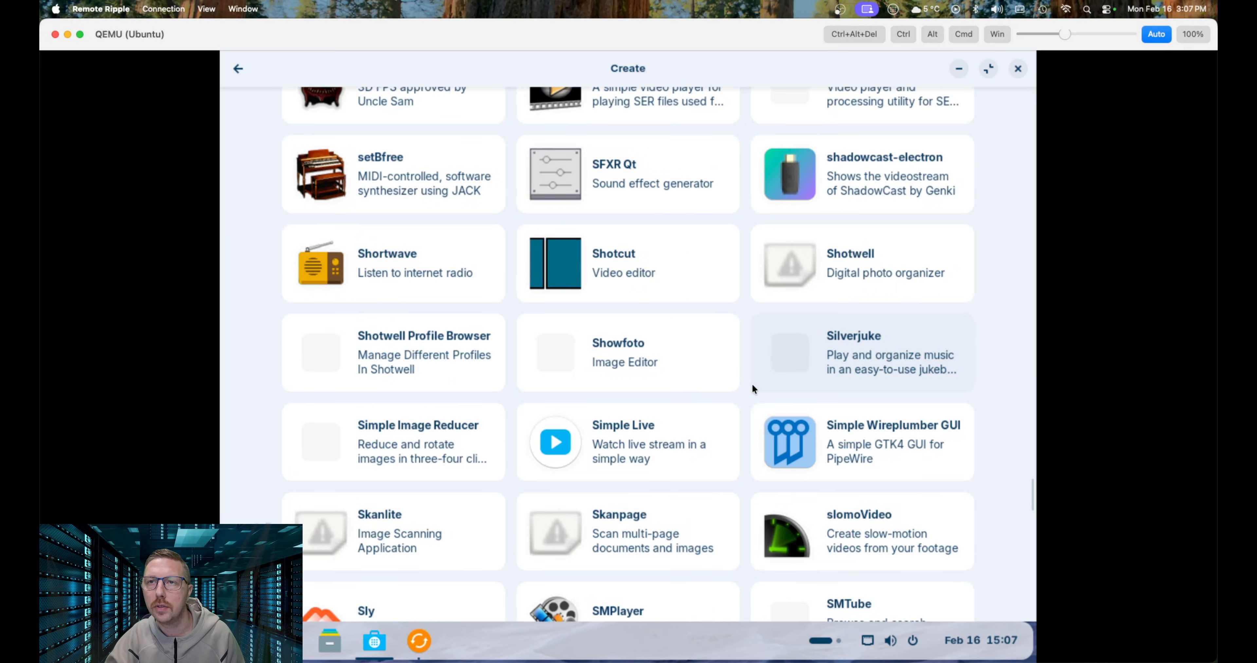
left_click_drag(1029, 494, 1034, 117)
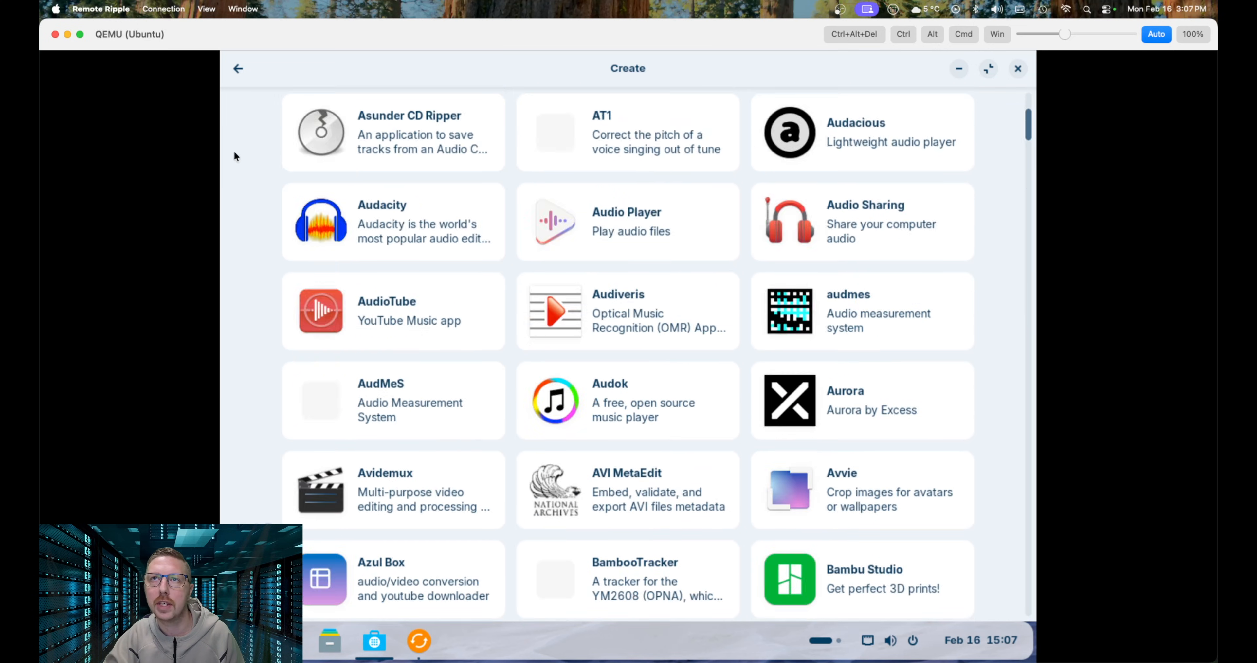
Go back to the Explore page, open the Work category and browse its apps.
left_click(237, 68)
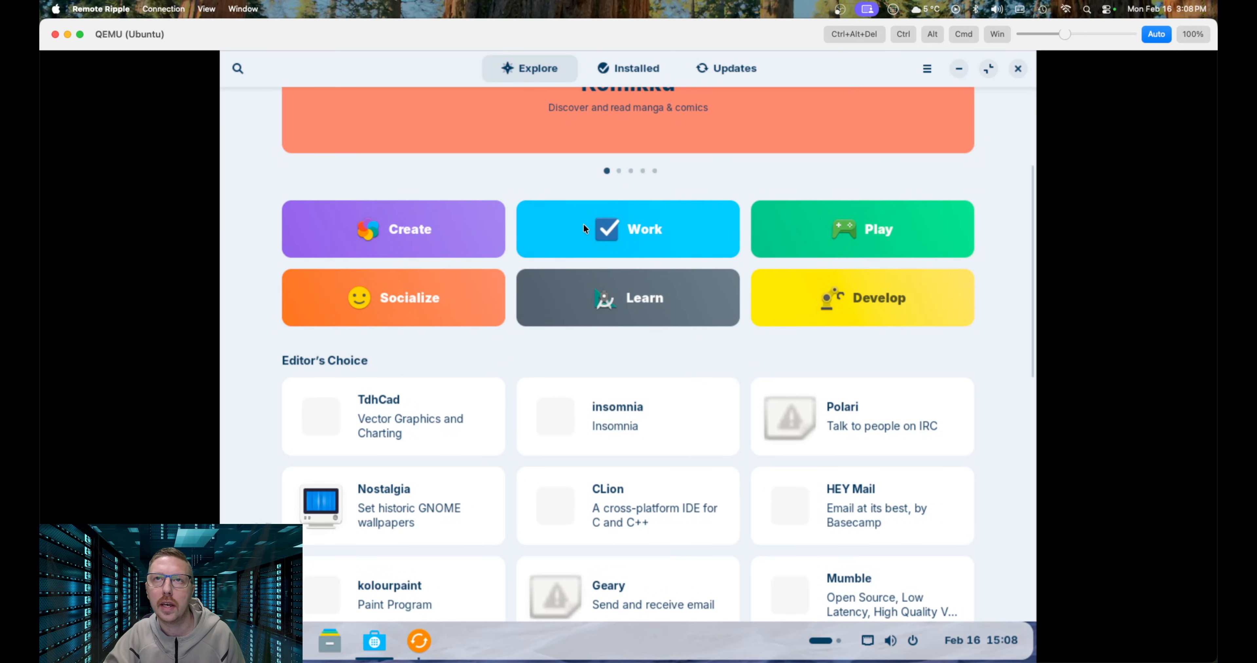
left_click(653, 232)
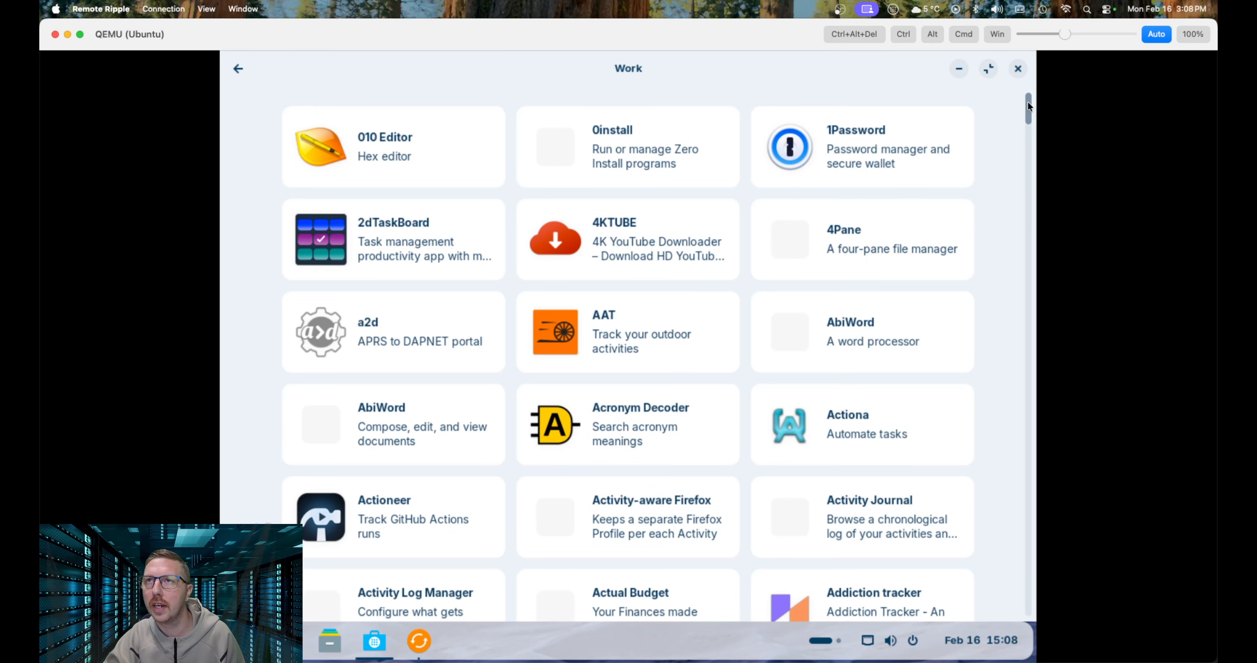
scroll(1031, 131, "down", 5)
left_click_drag(1031, 129, 1032, 234)
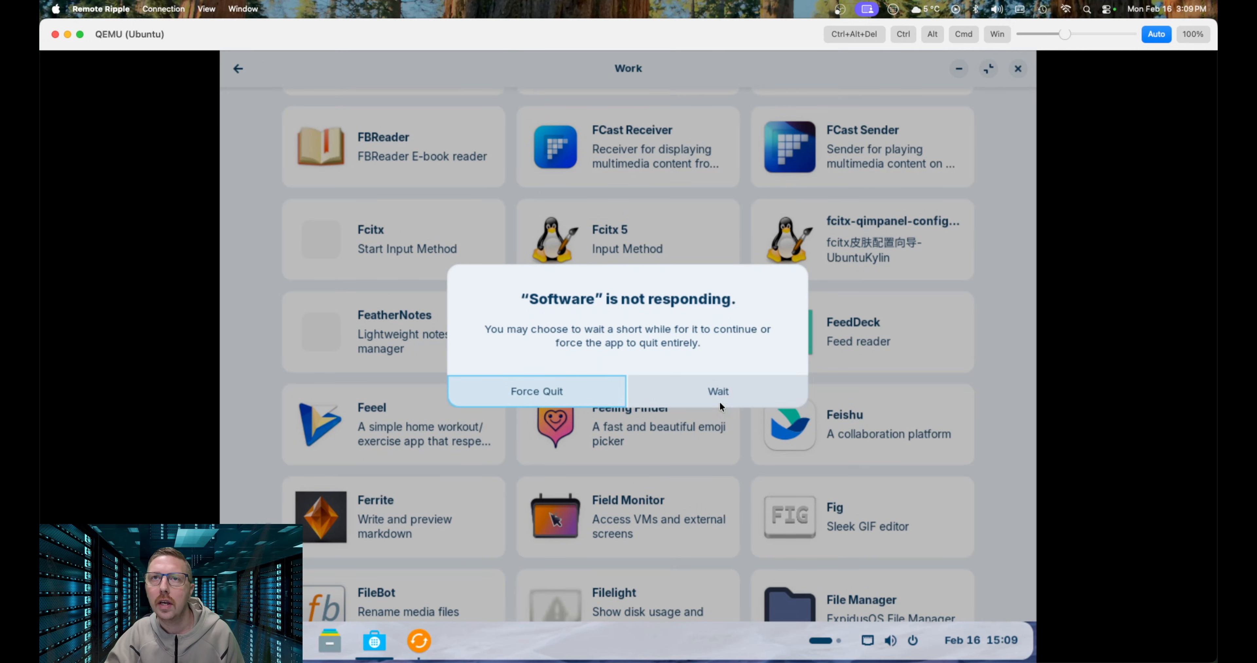
Force quit the unresponsive Software app, and view the application menu's categories and shortcuts before closing it.
left_click(536, 389)
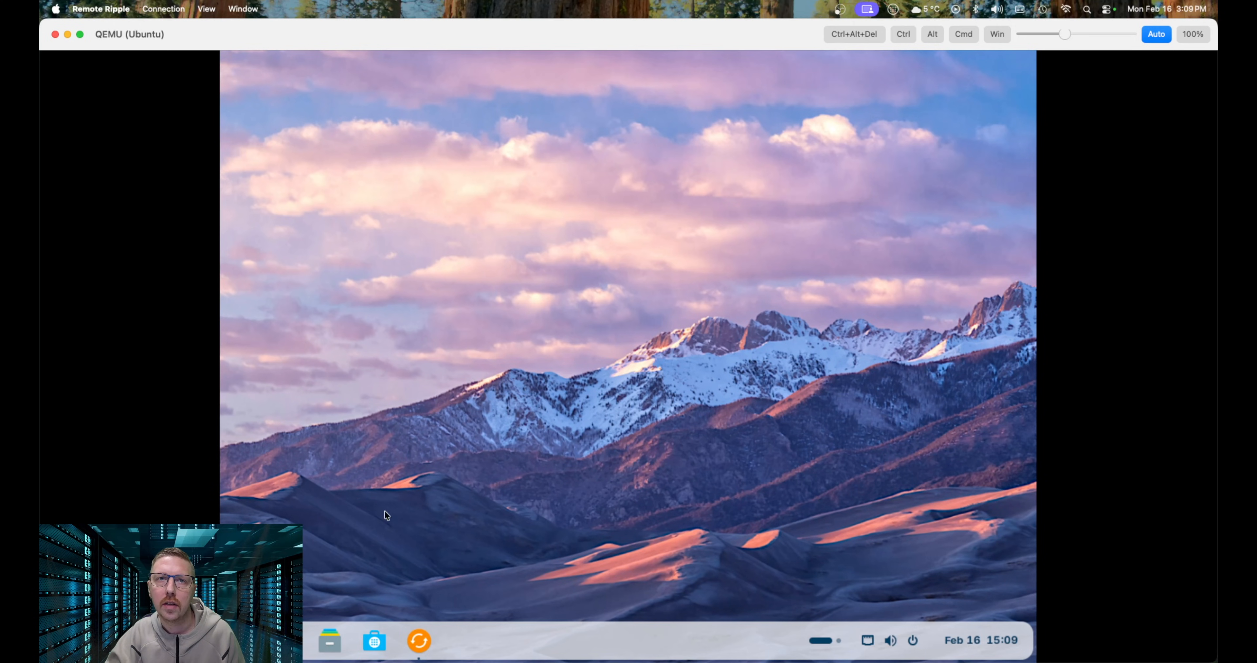
left_click(241, 640)
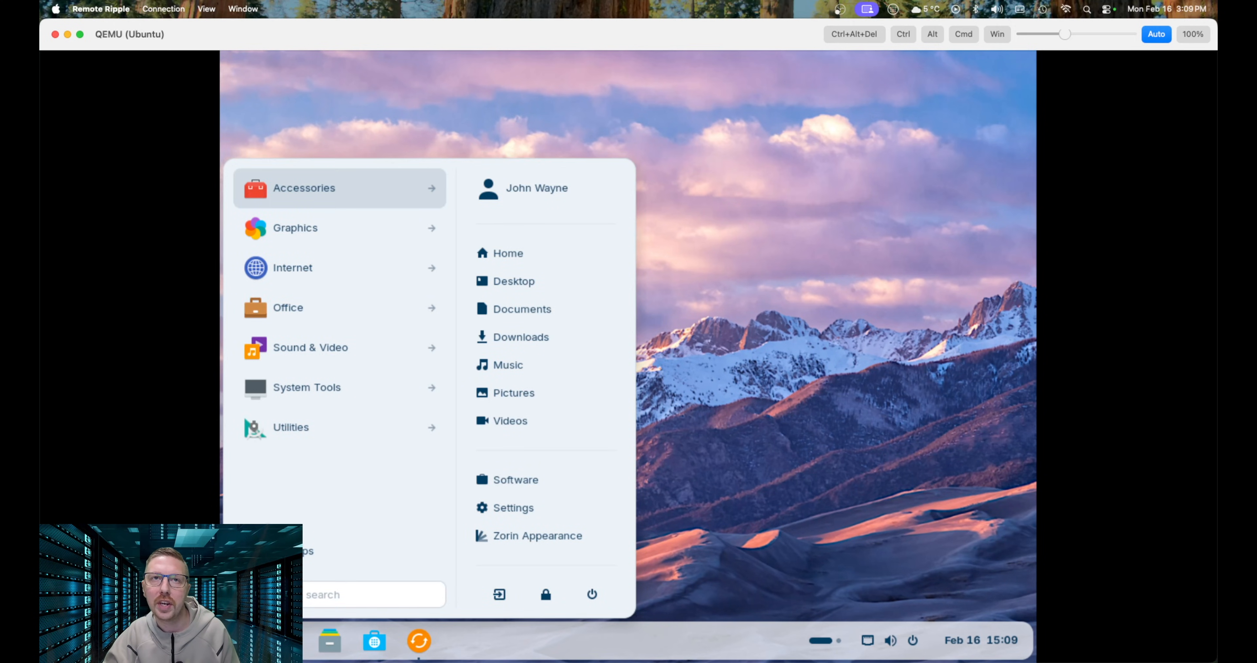
left_click(838, 412)
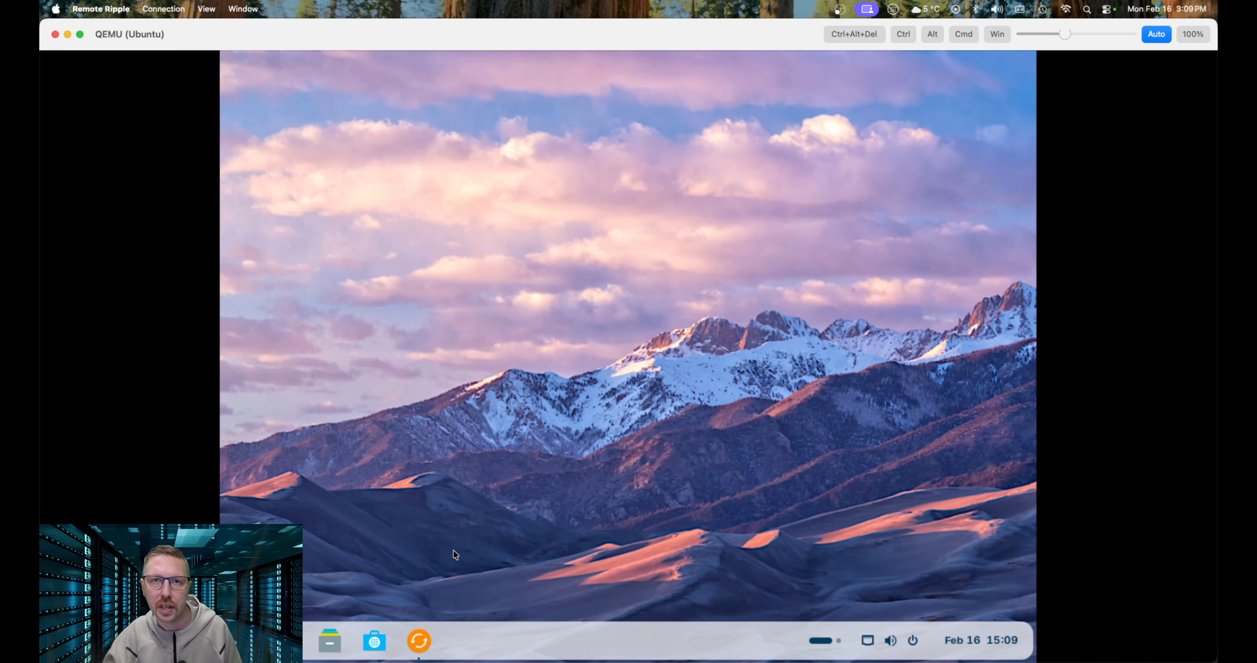
Restore the minimised Software Updater prompt and review the details of the available updates.
left_click(418, 637)
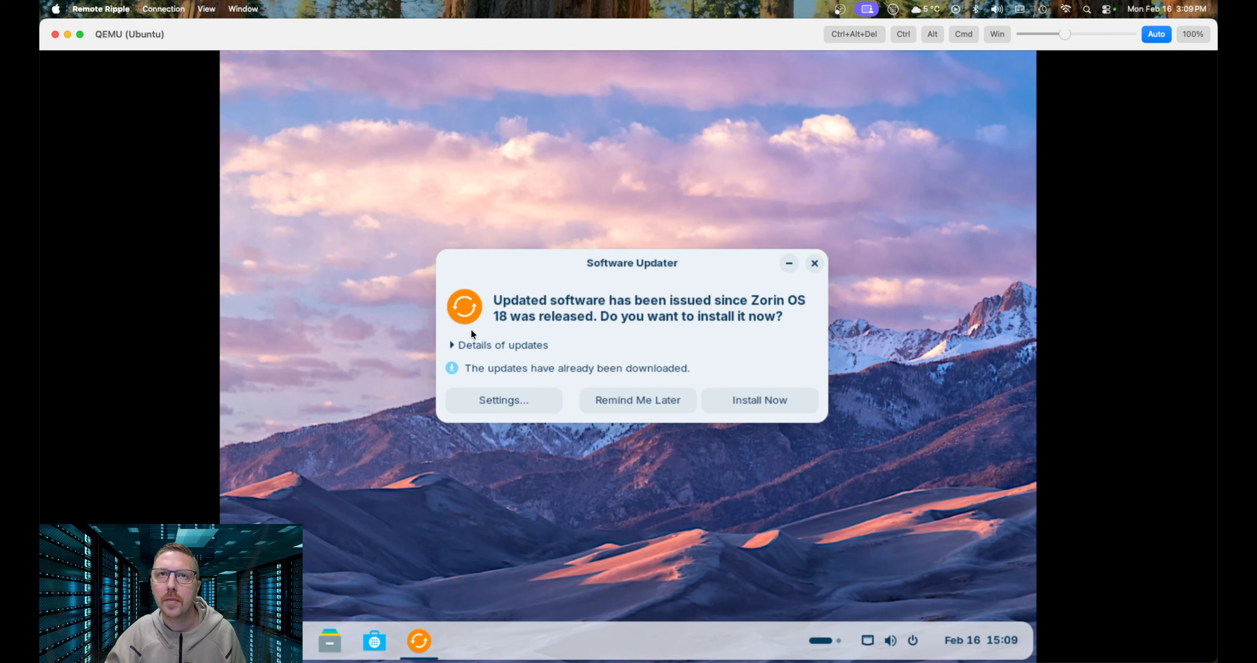
left_click(450, 345)
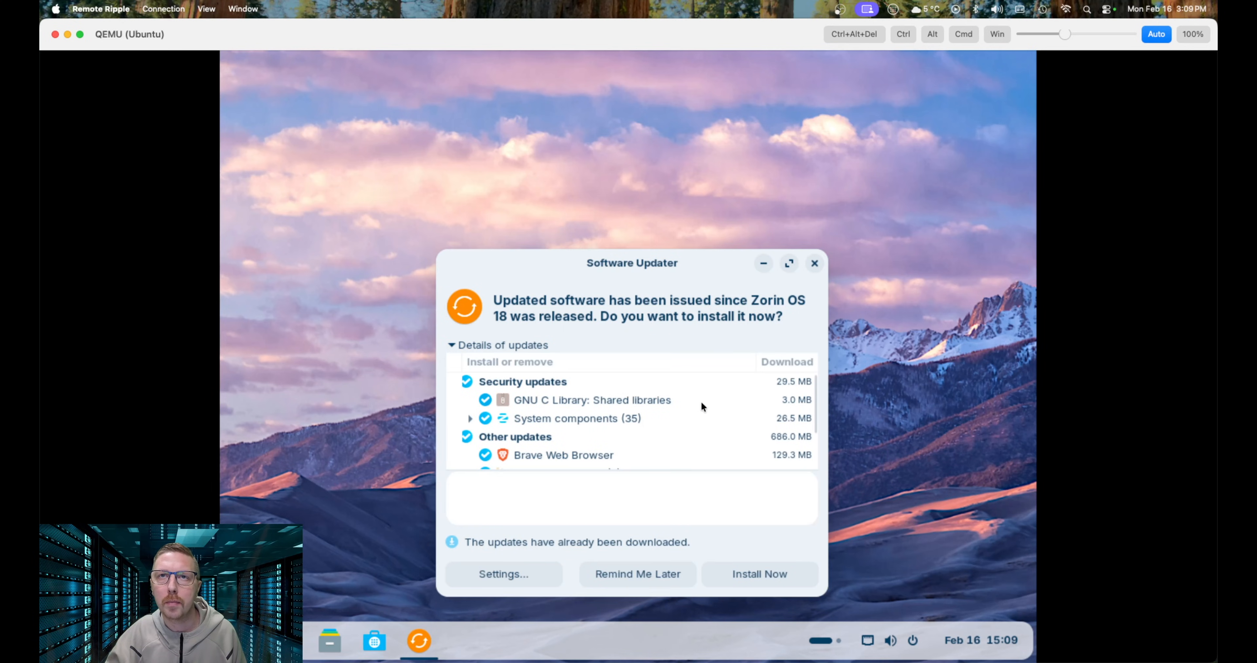
mouse_move(815, 394)
left_mouse_down()
mouse_move(813, 441)
mouse_move(812, 377)
left_mouse_up()
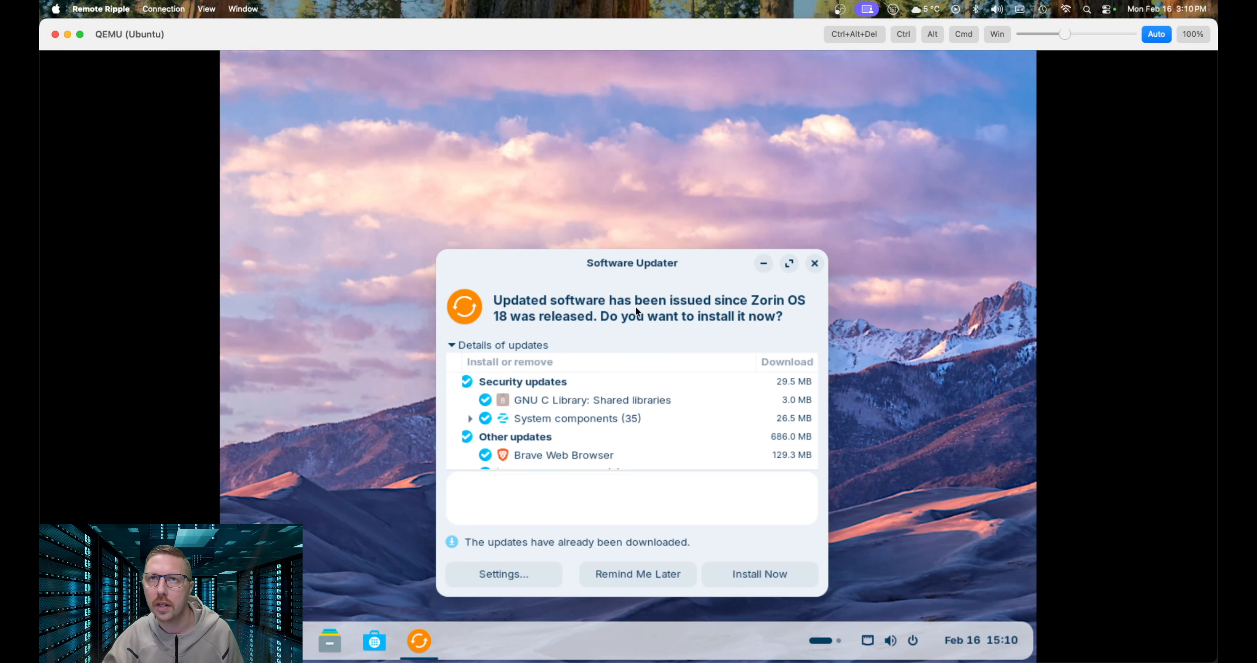
Start installing the updates, expand the installation details and move the updater window higher on the desktop.
left_click(753, 570)
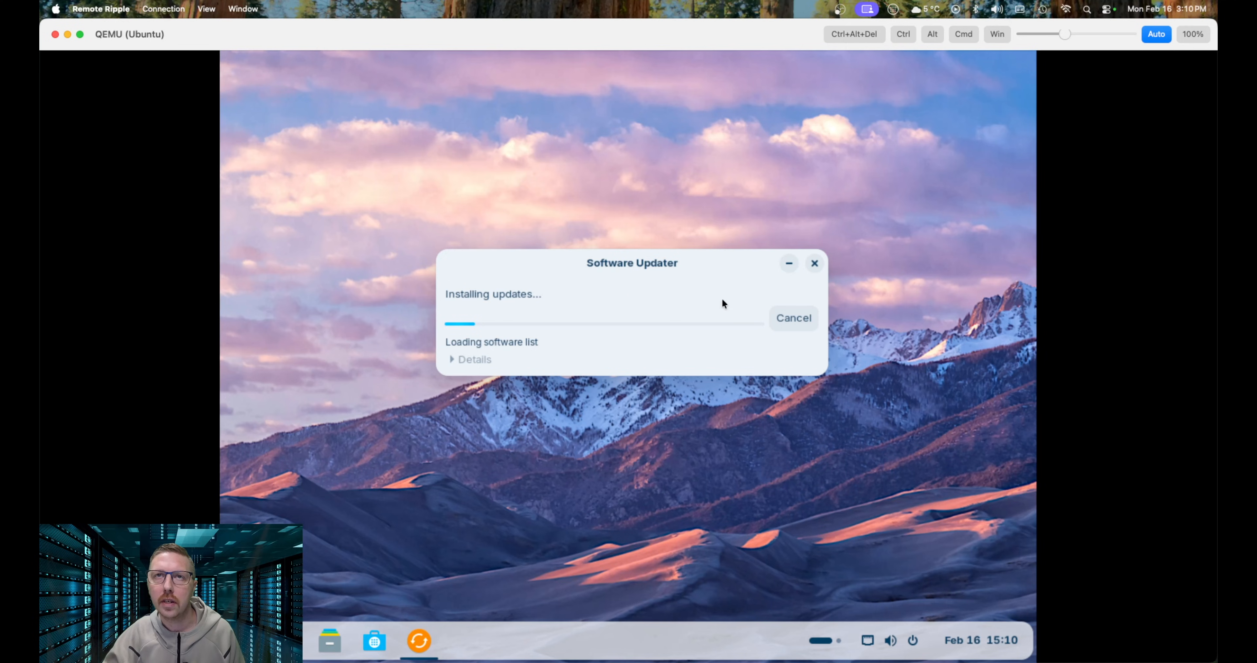
left_click(450, 359)
left_click_drag(717, 196, 642, 132)
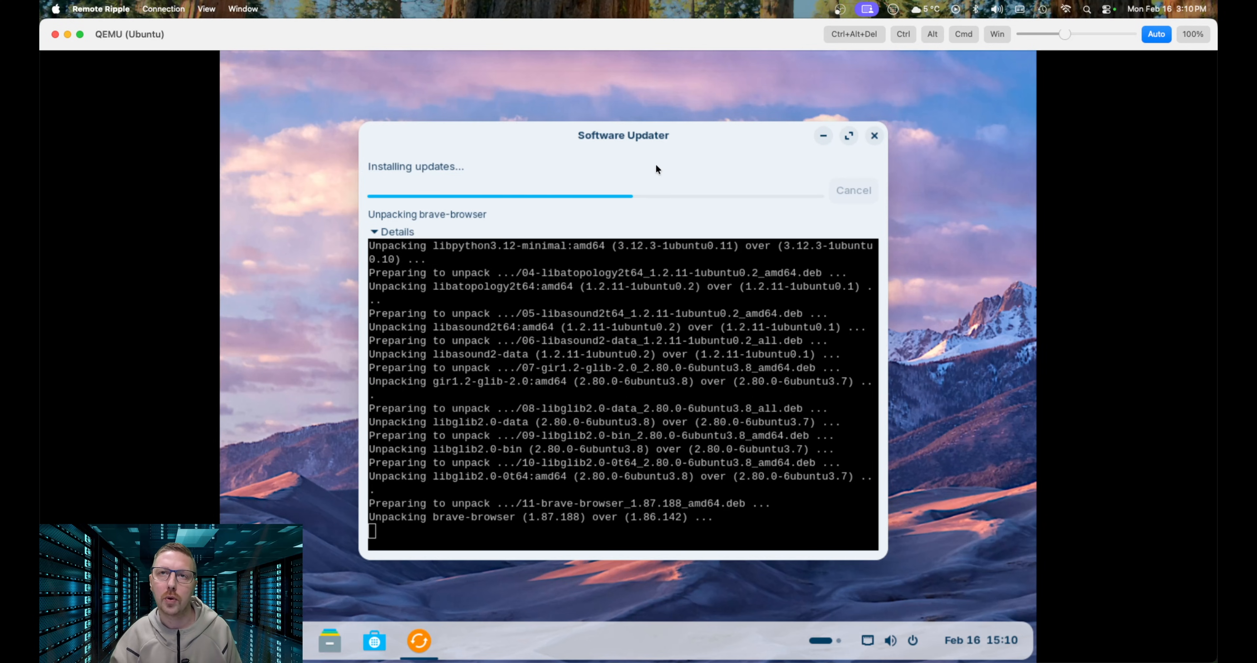
Set the screen resolution to 1920 × 1080 (16:9) in the desktop's display settings and keep the change.
right_click(905, 96)
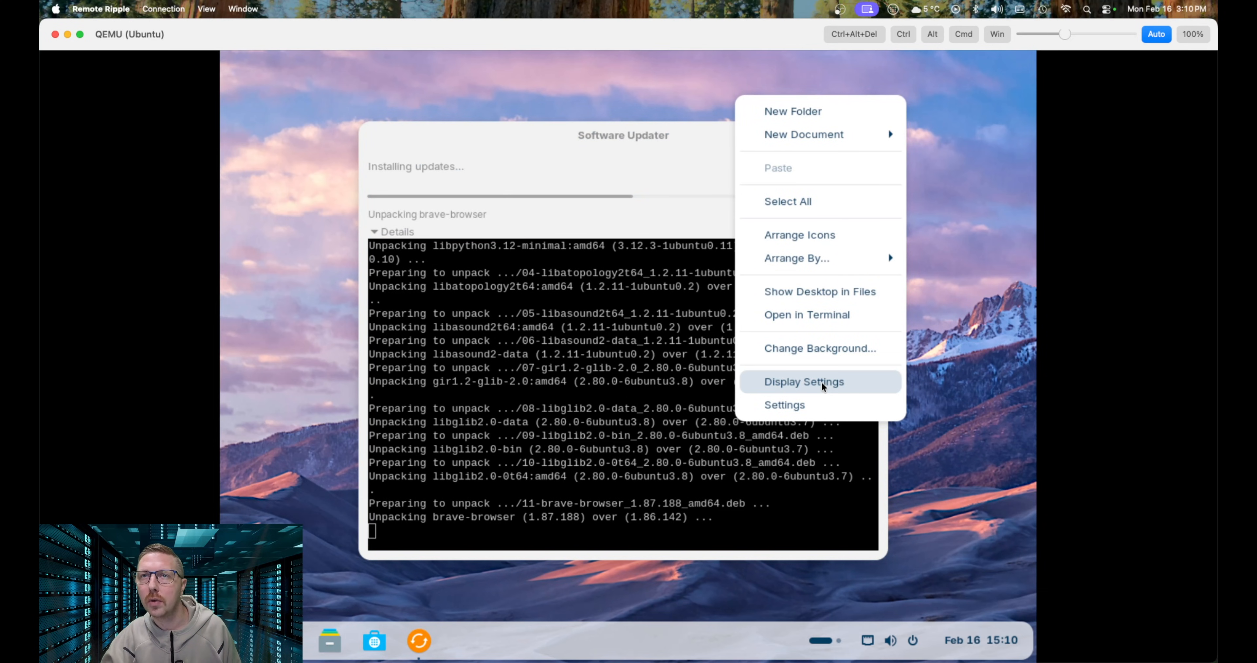
left_click(834, 379)
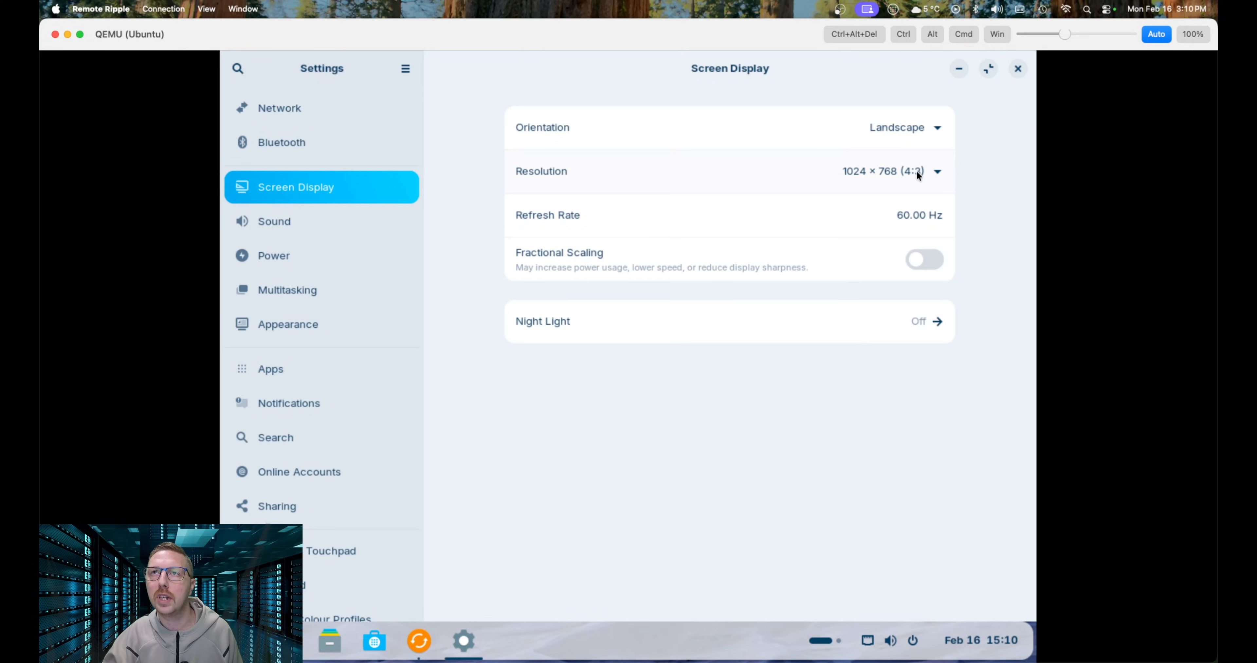
left_click(916, 173)
scroll(950, 243, "up", 4)
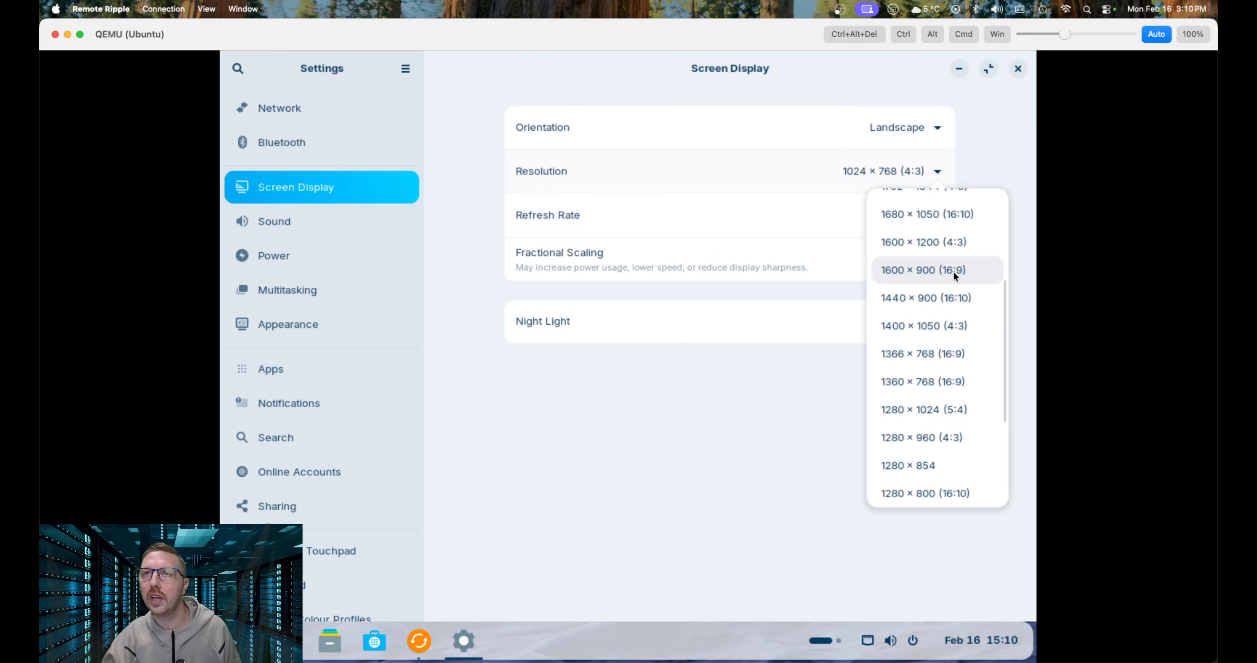
scroll(942, 293, "up", 3)
left_click(929, 316)
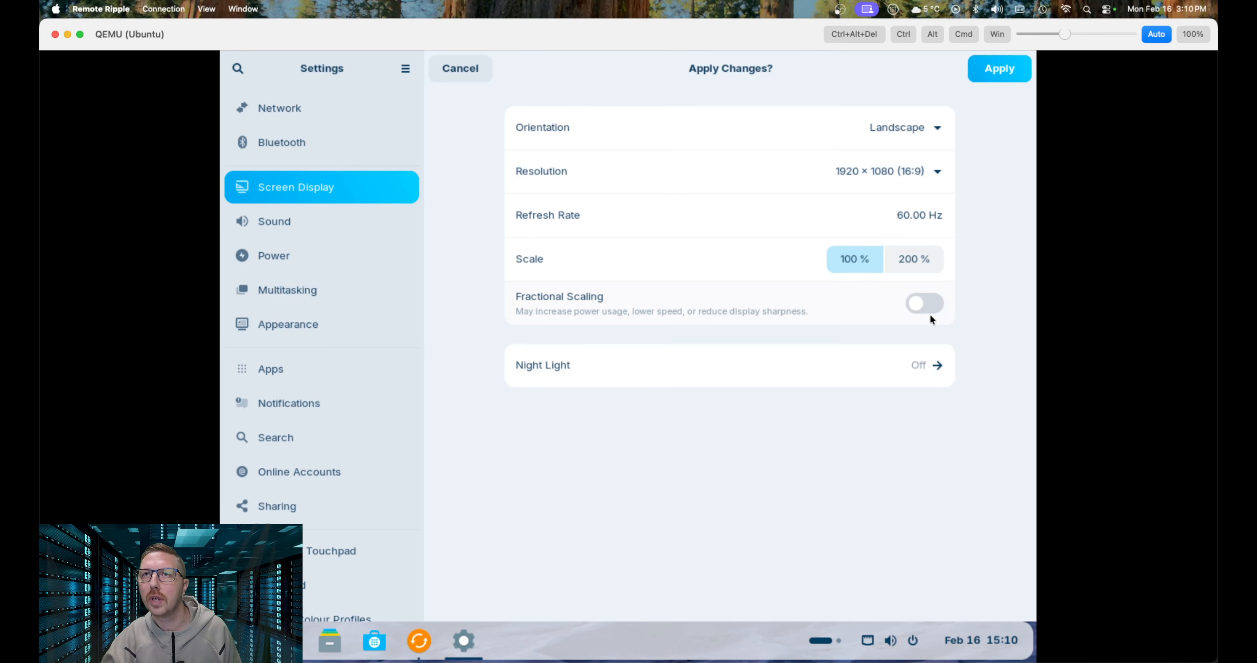
left_click(998, 70)
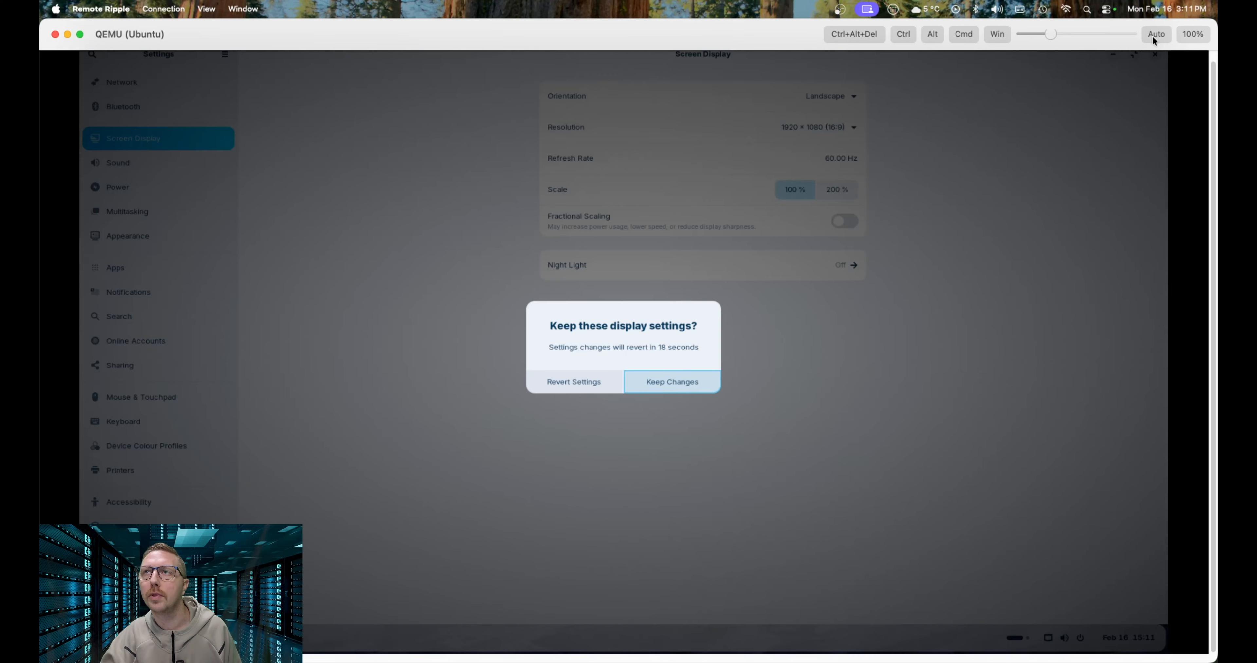
left_click(675, 395)
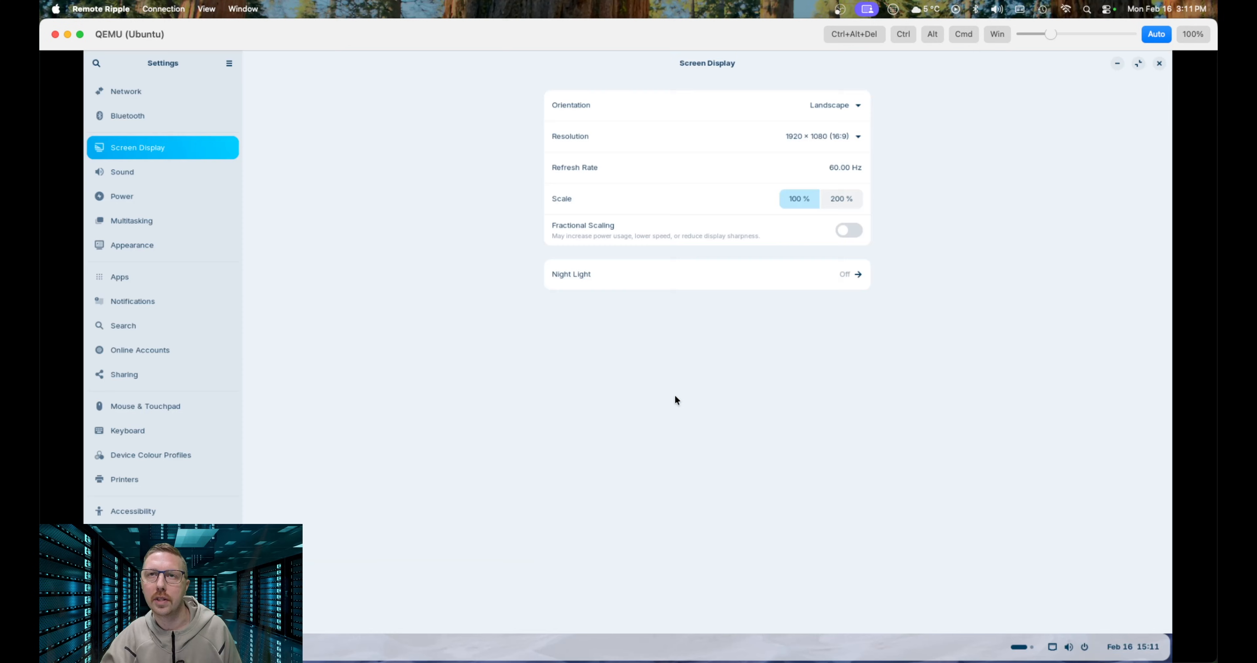
Check the Night Light page and the available screen orientation options without changing them.
left_click(853, 276)
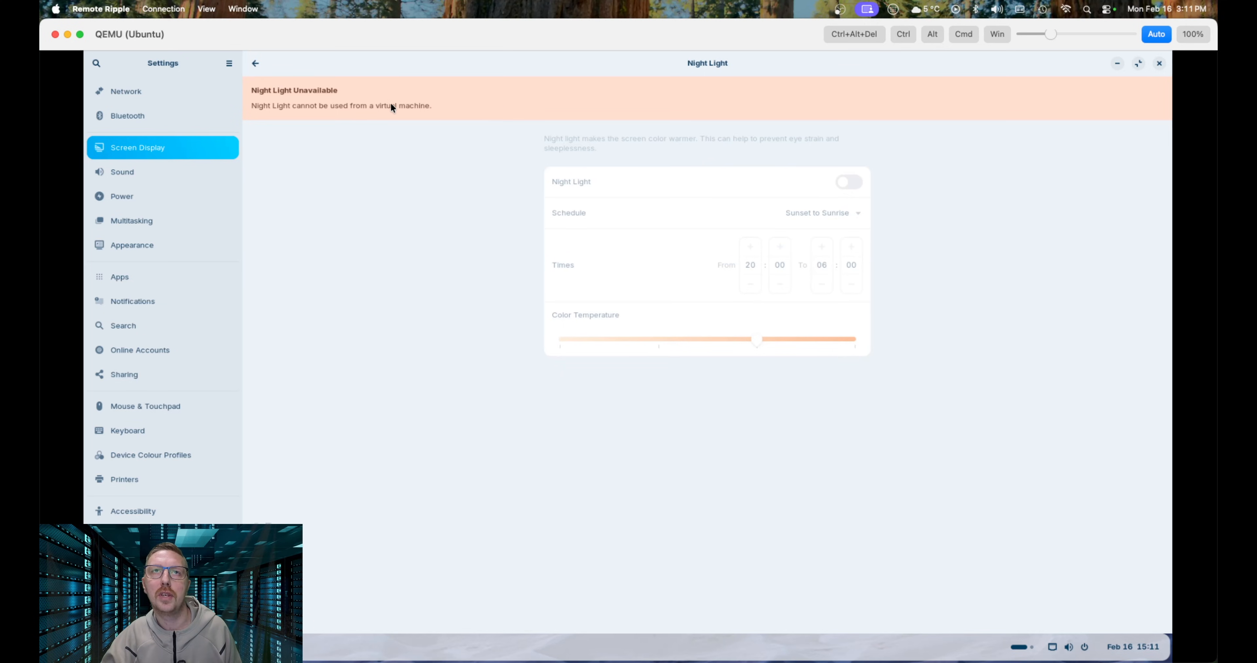
left_click(255, 63)
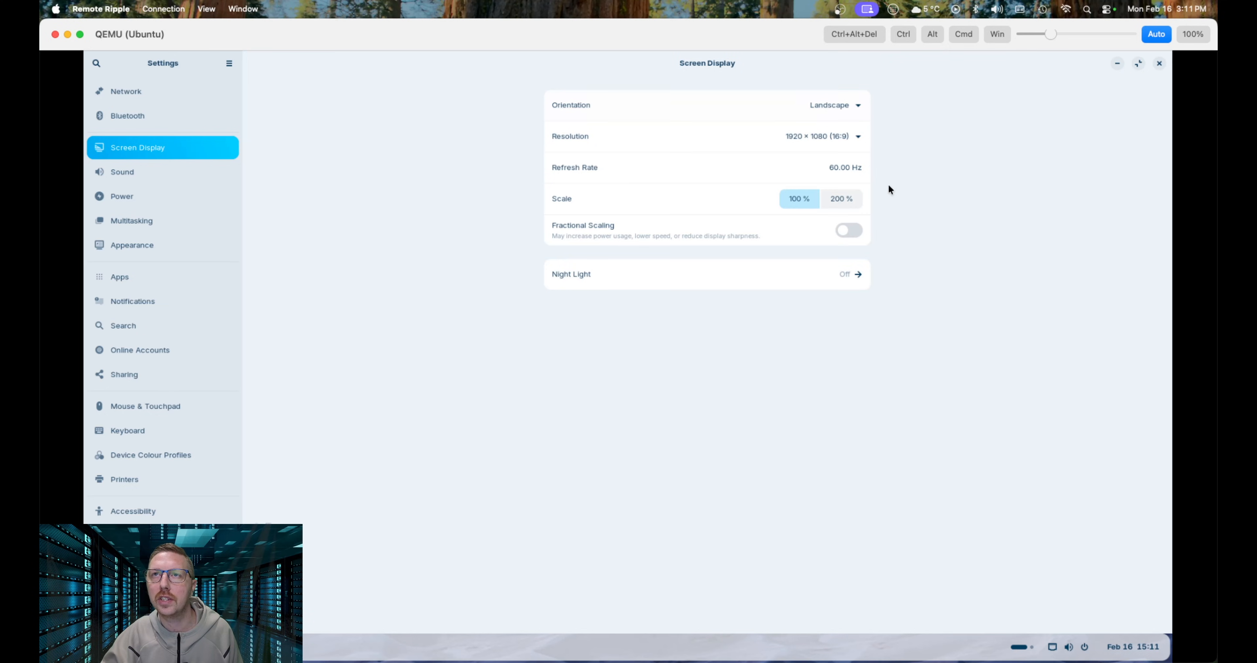
left_click(846, 105)
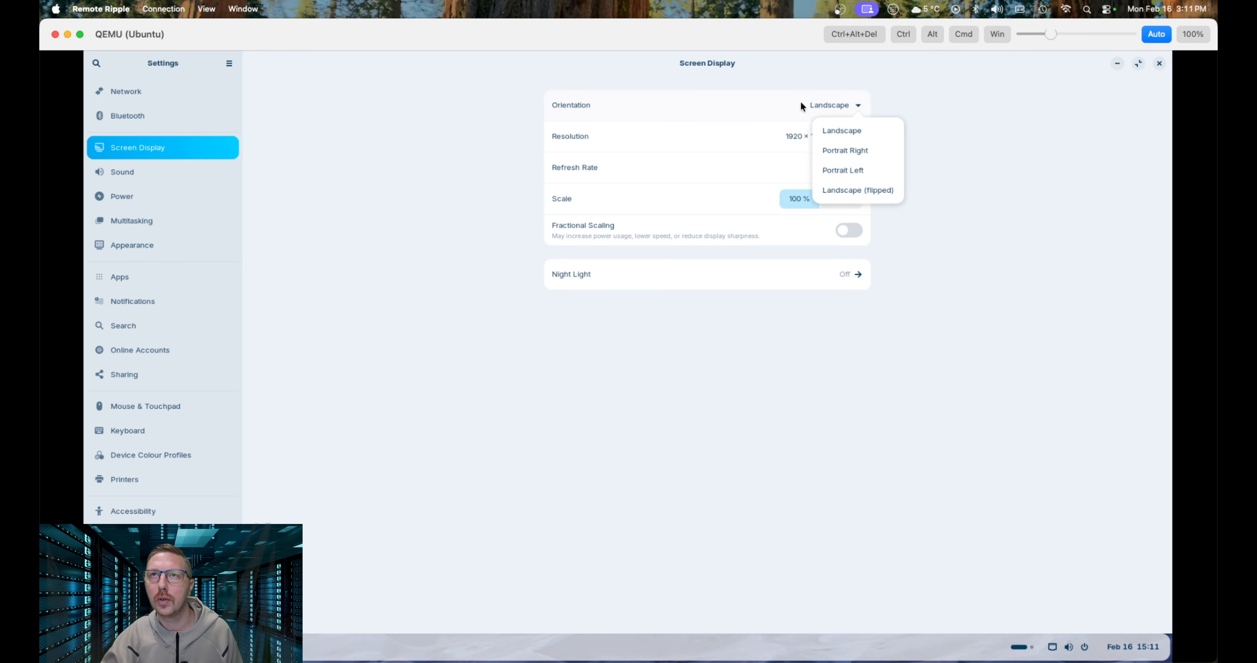
left_click(1019, 122)
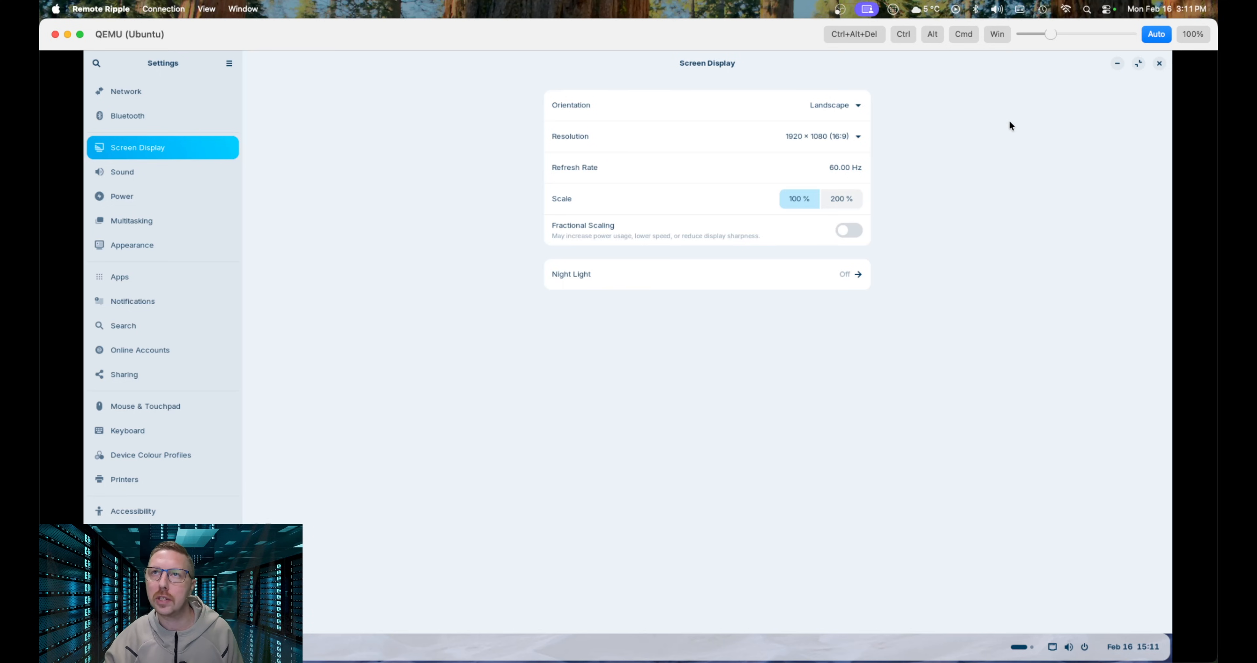
Review the screen orientation options and the Power, Online Accounts and Sharing settings without changing them.
left_click(837, 106)
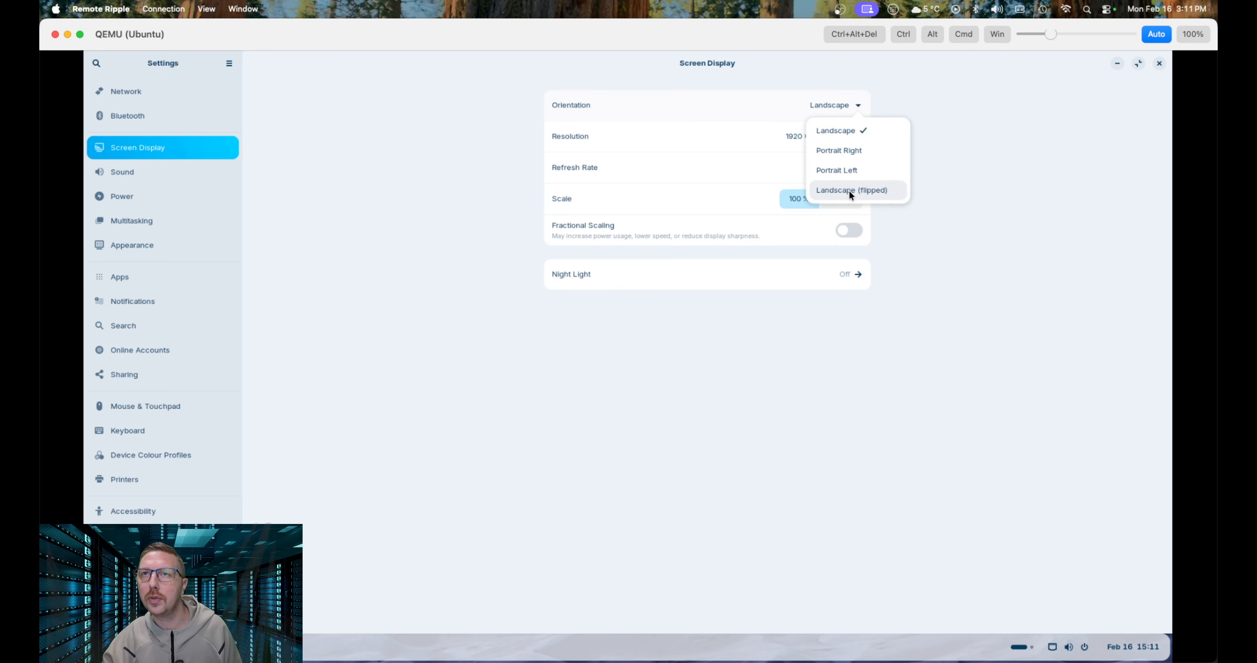
left_click(1069, 188)
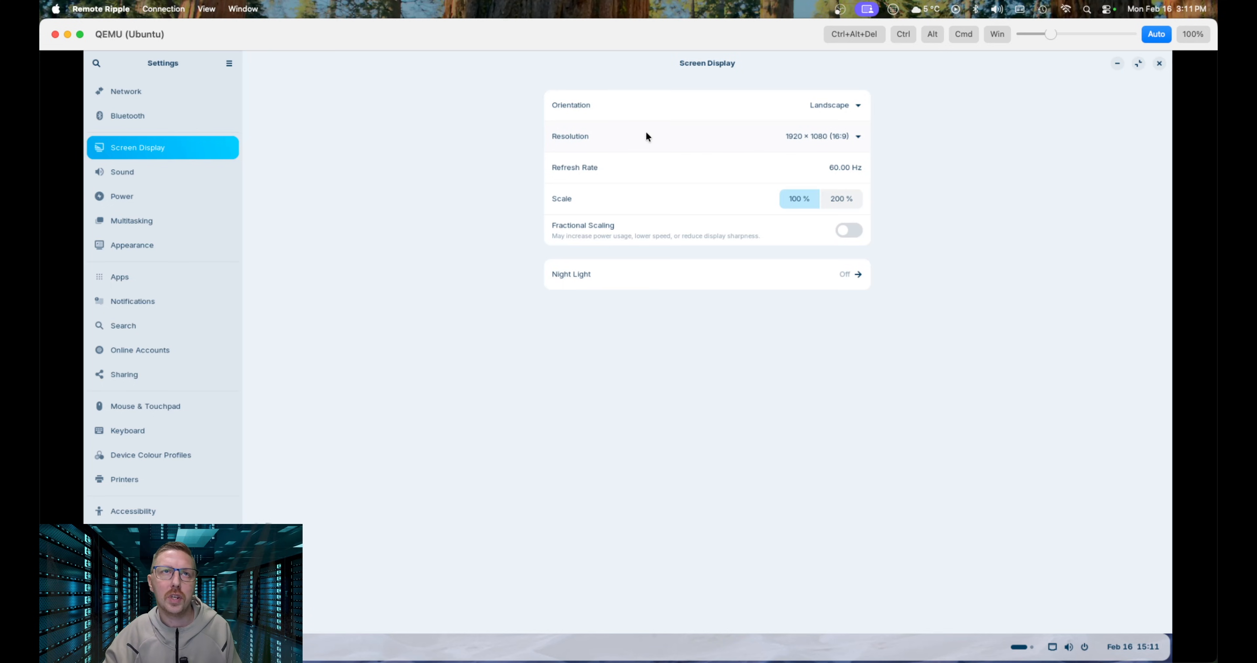
left_click(126, 198)
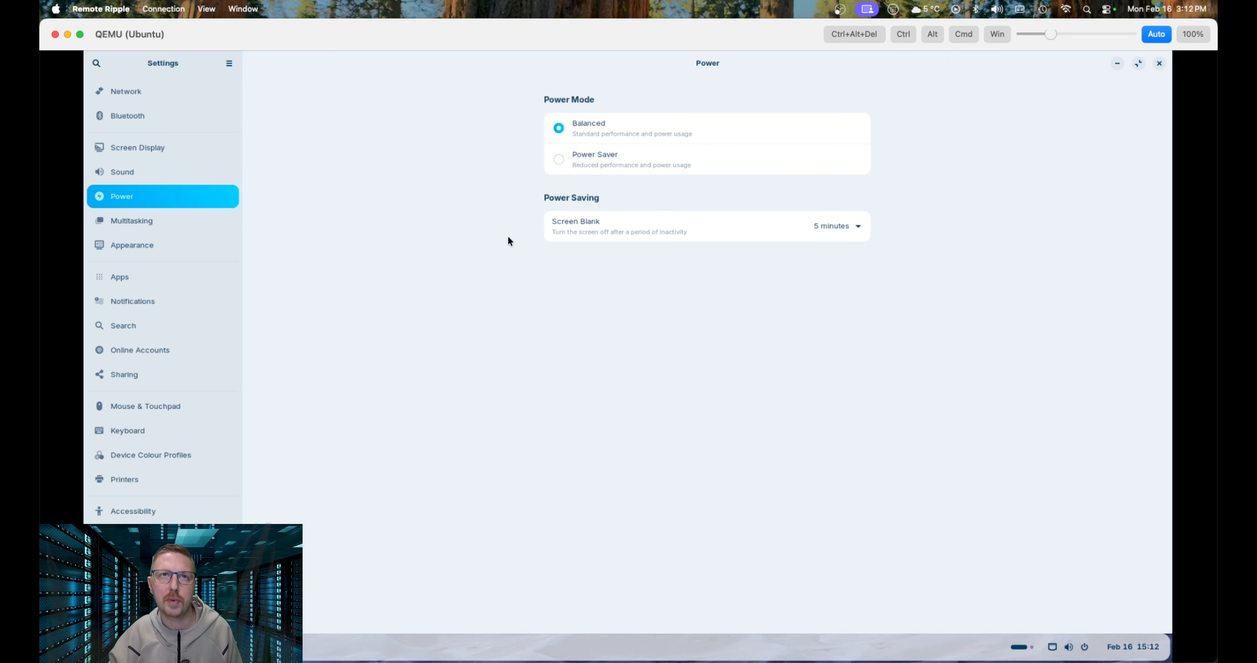
left_click(144, 352)
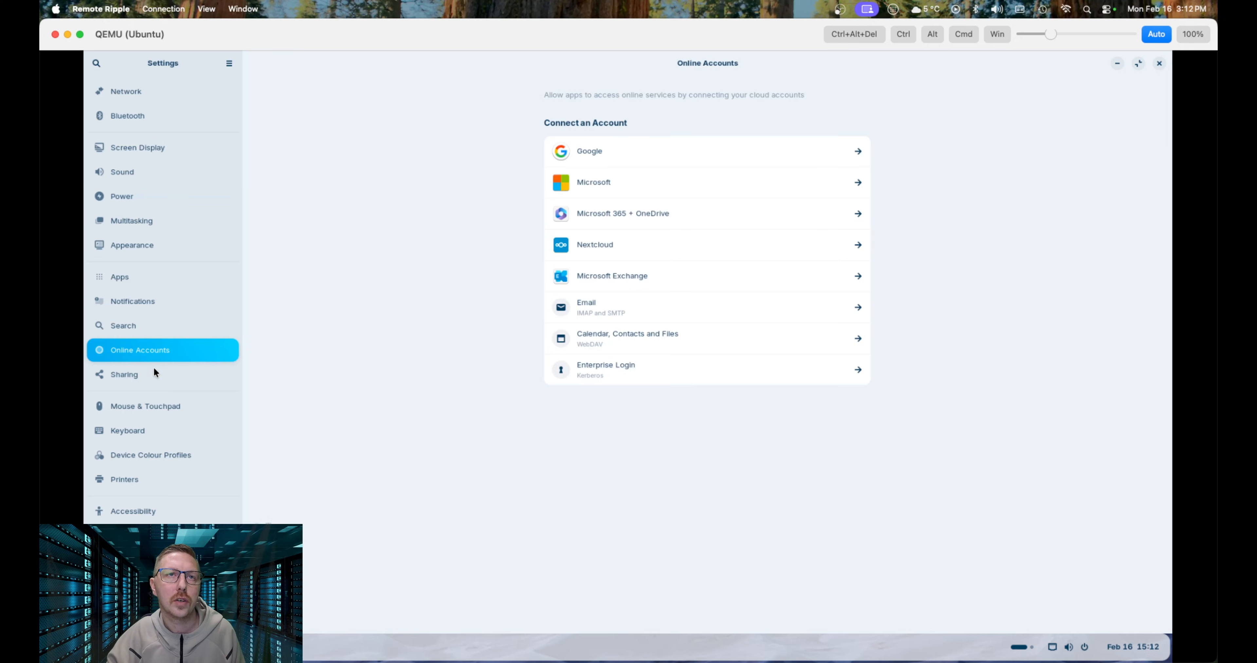
left_click(133, 376)
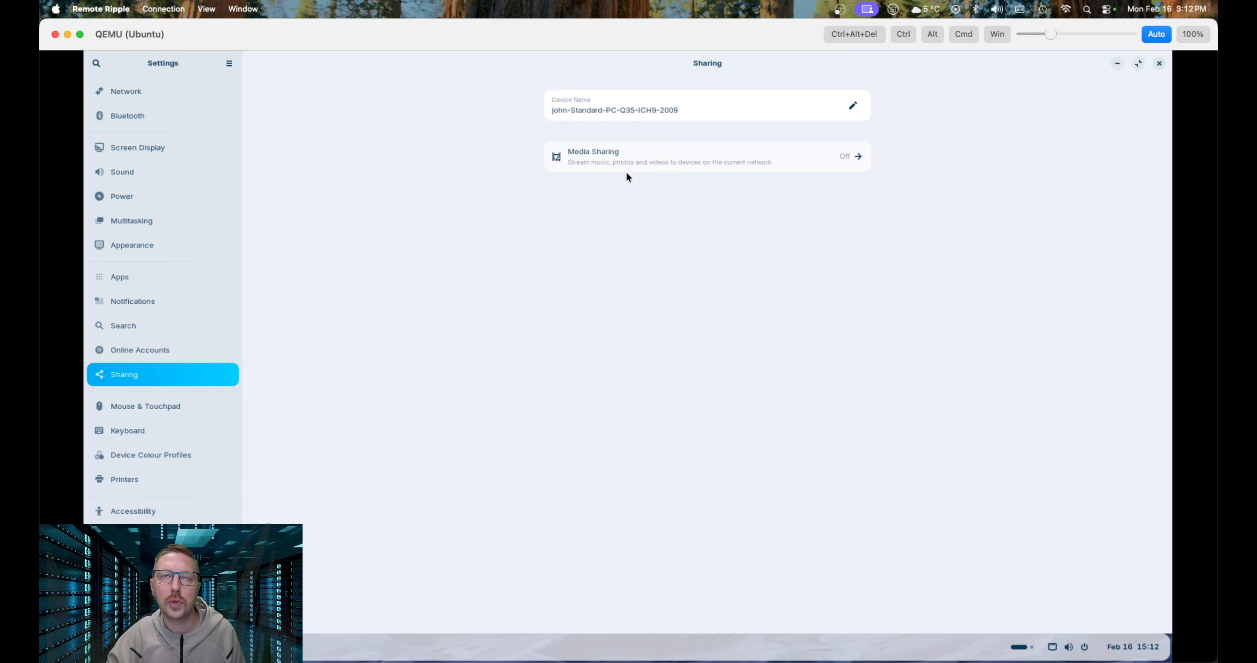
Review the printer, device colour profile and multitasking settings, including a cancelled search for a new printer.
left_click(130, 479)
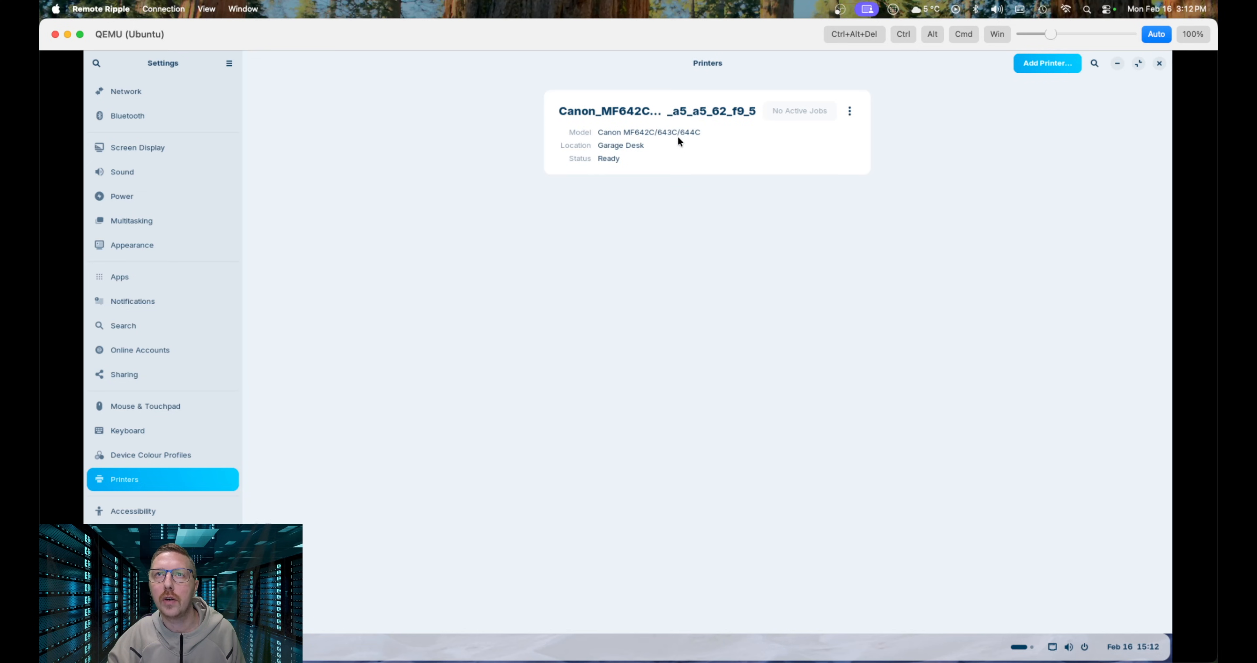
left_click(1047, 60)
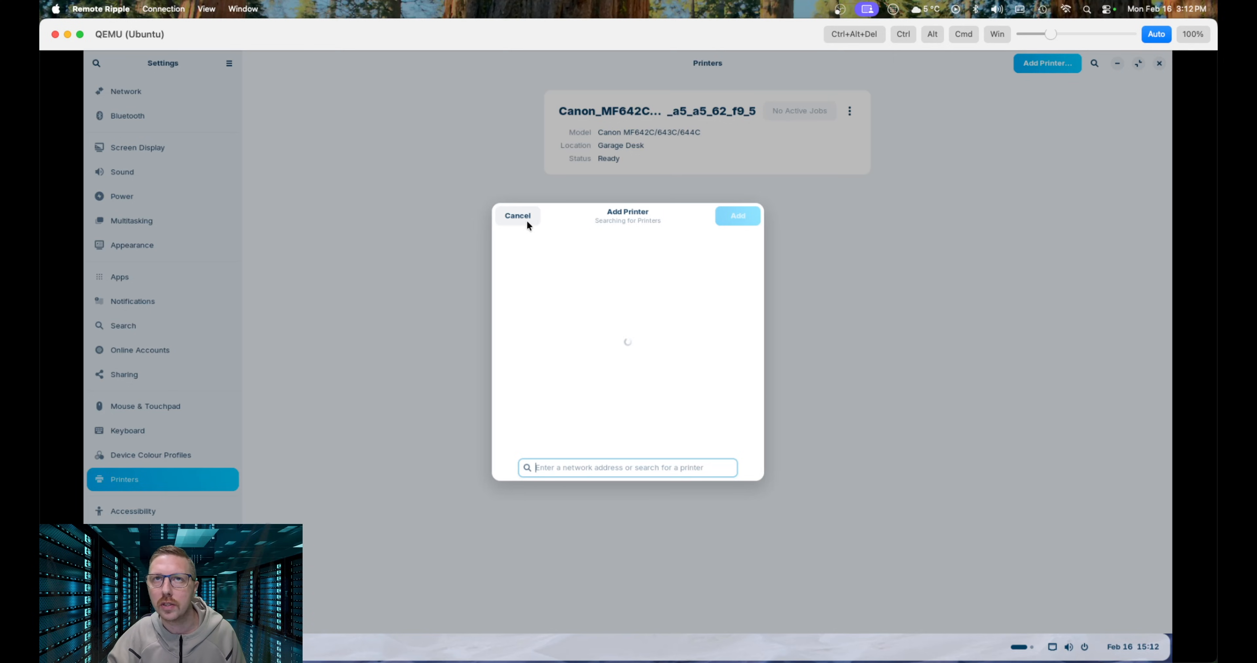
left_click(516, 216)
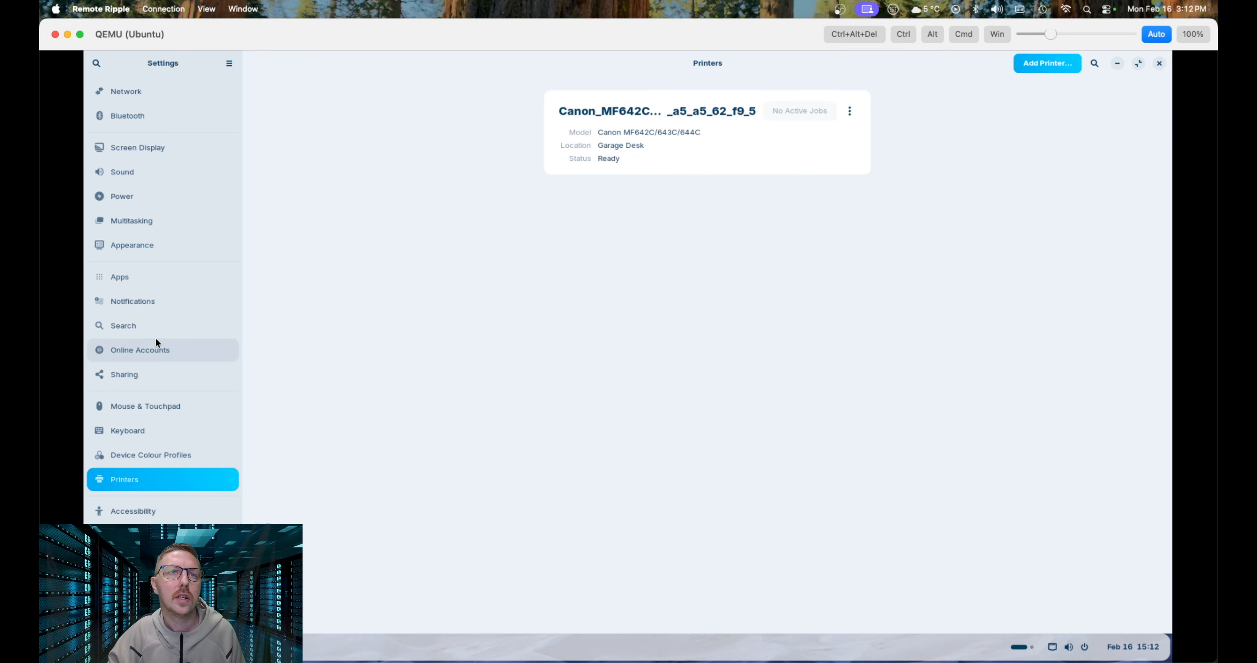
left_click(154, 456)
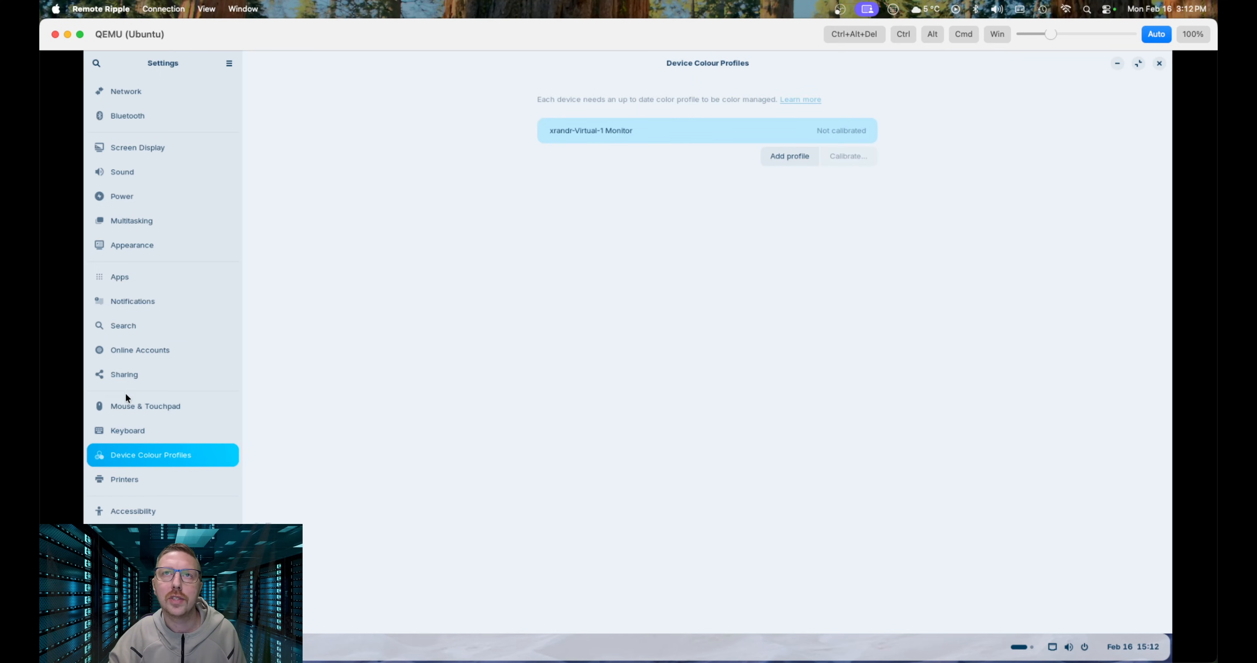
left_click(136, 222)
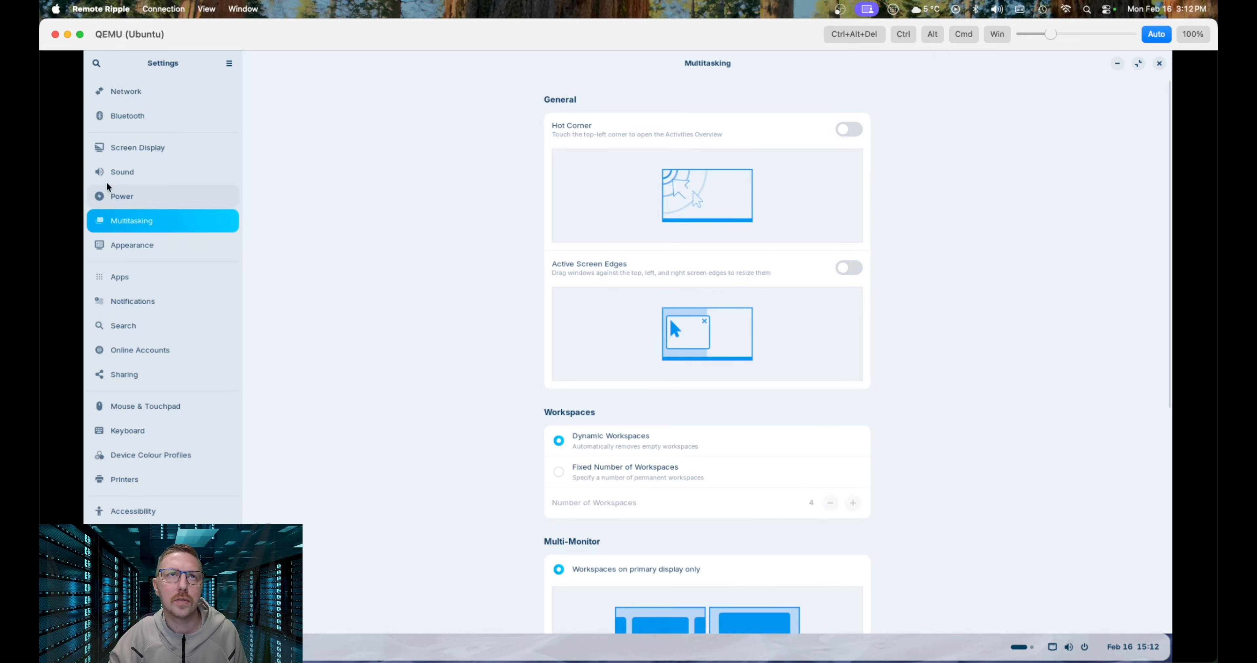
Run the speaker test for the right speaker in the sound settings and check the available output devices.
left_click(125, 177)
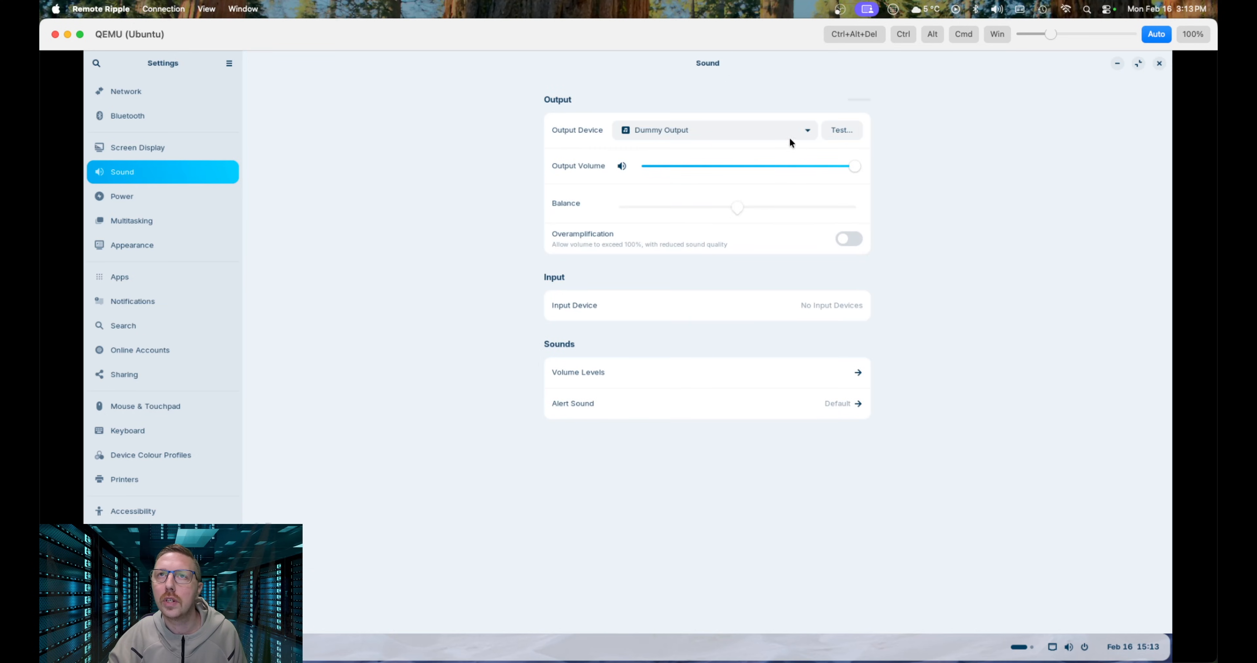
left_click(834, 129)
left_click(684, 299)
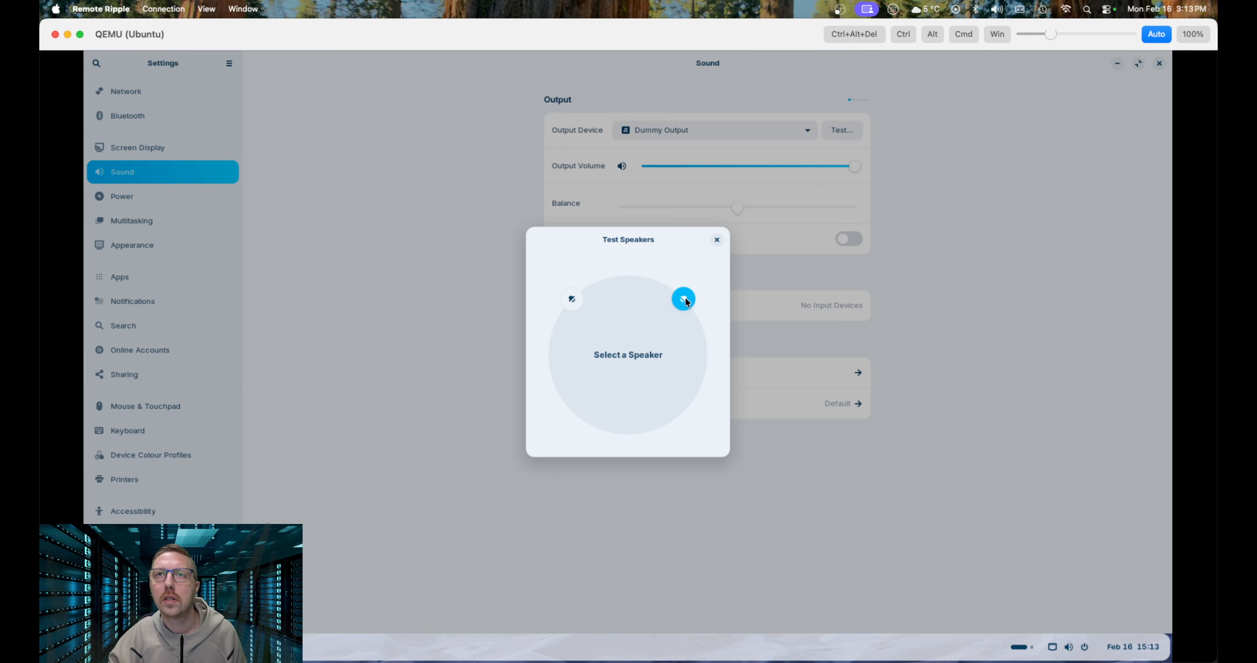
left_click(716, 239)
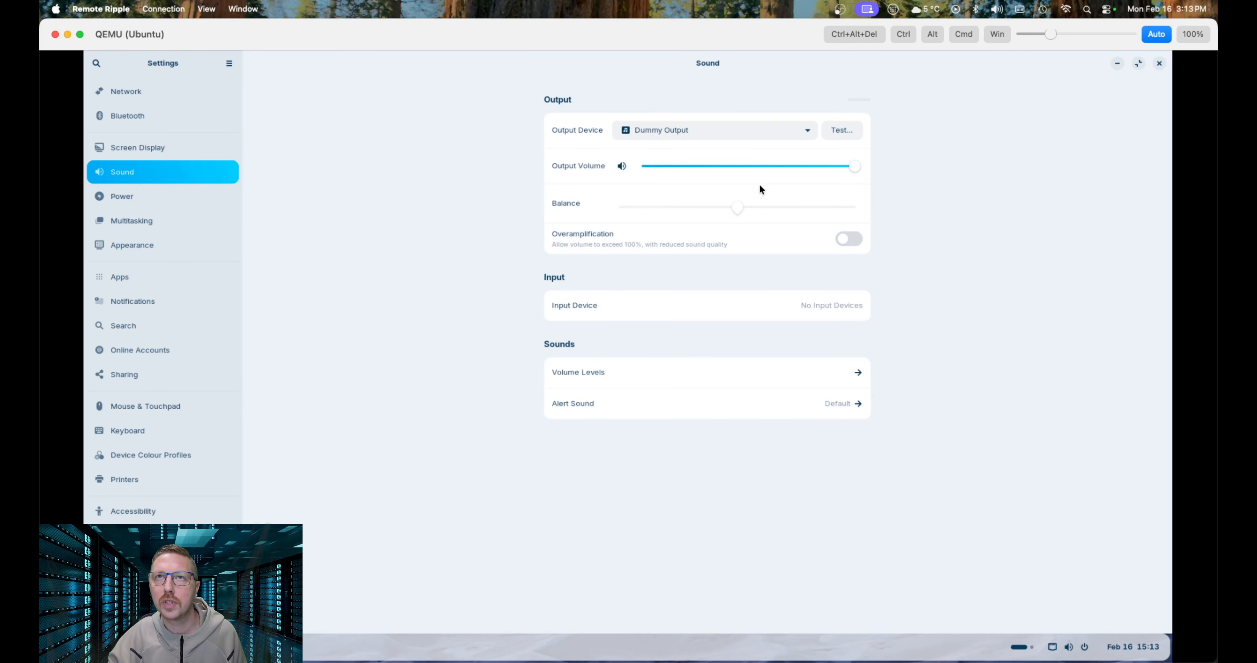
left_click(804, 130)
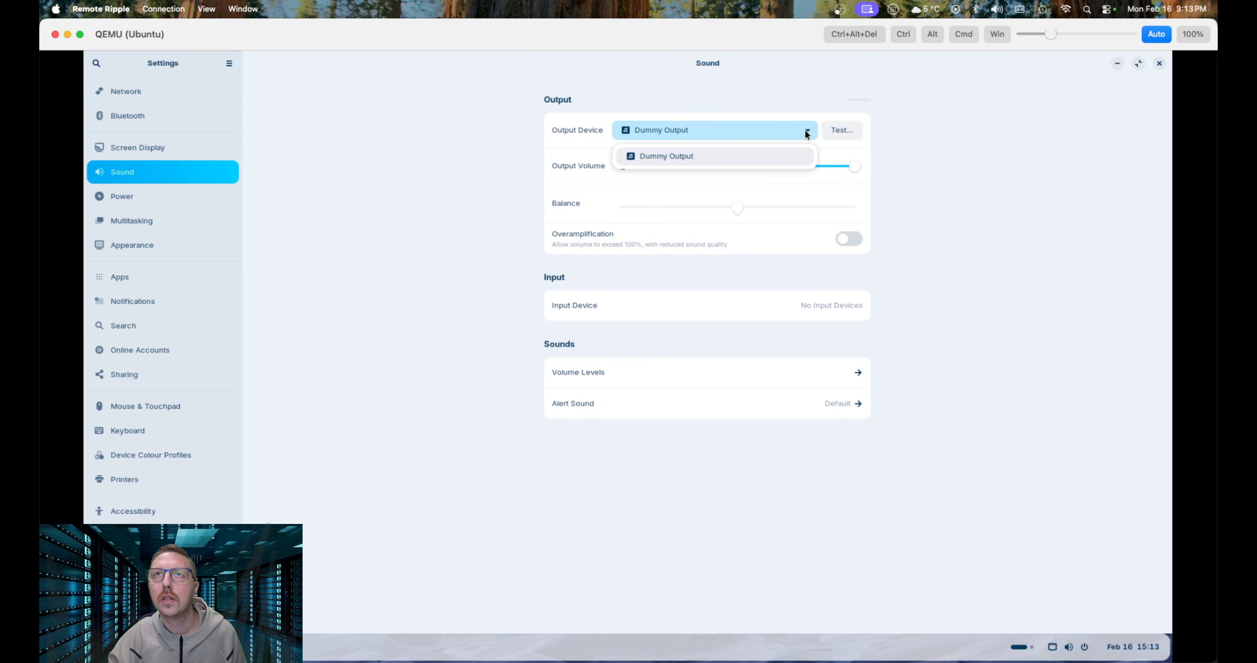
left_click(1001, 148)
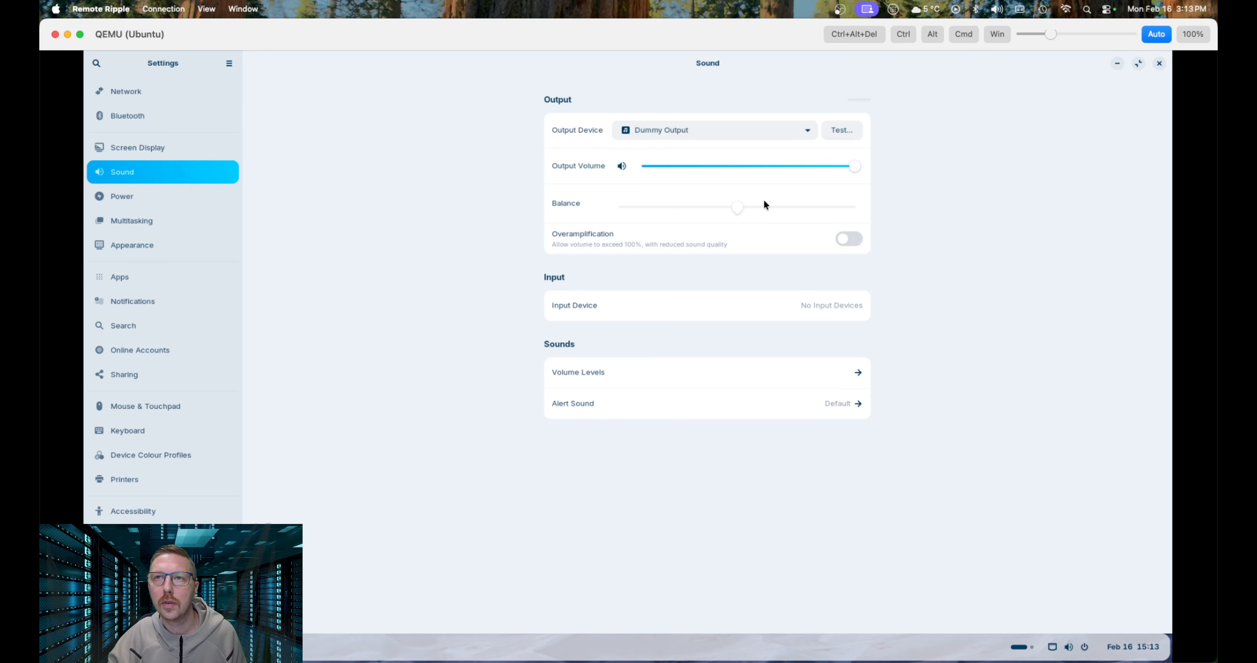
Close the settings and restart the computer from the Software Updater prompt, with the remote view scaled automatically.
left_click(1159, 64)
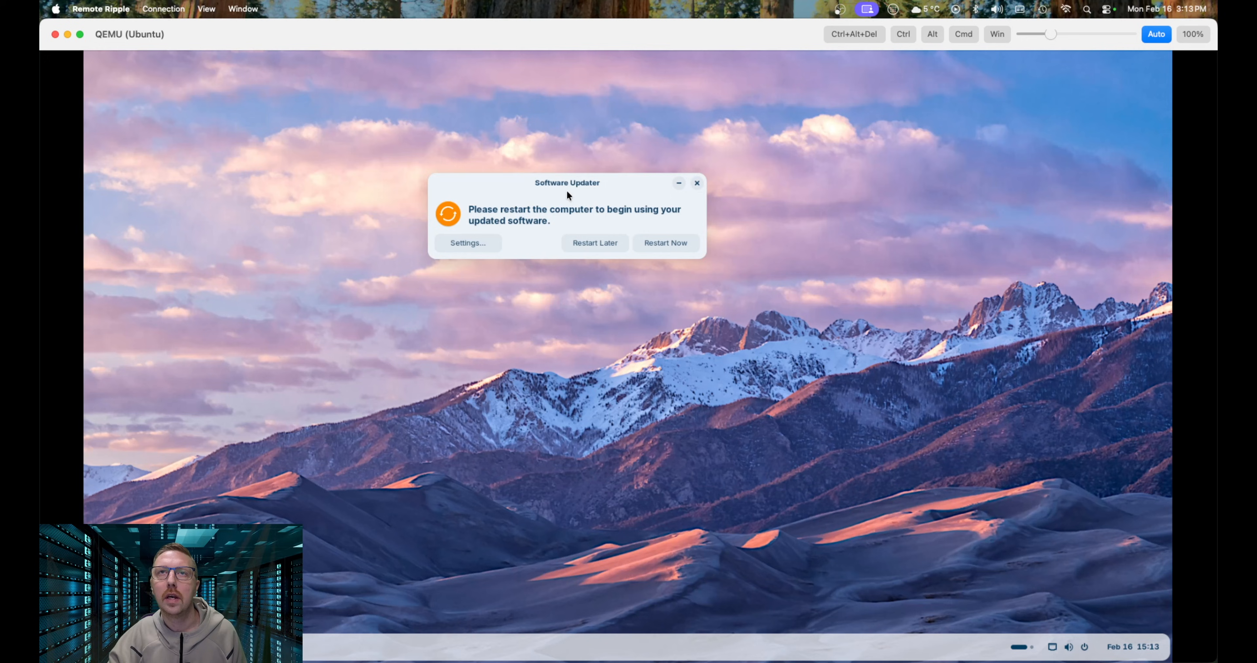
left_click_drag(582, 186, 621, 197)
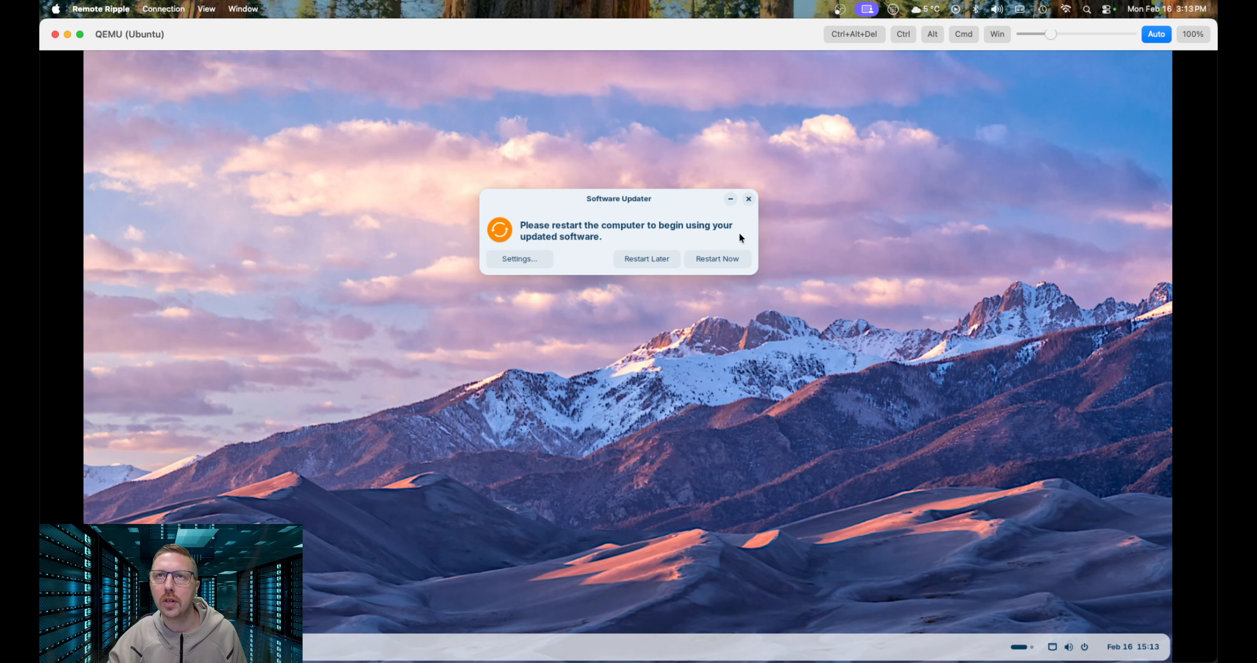
left_click(714, 259)
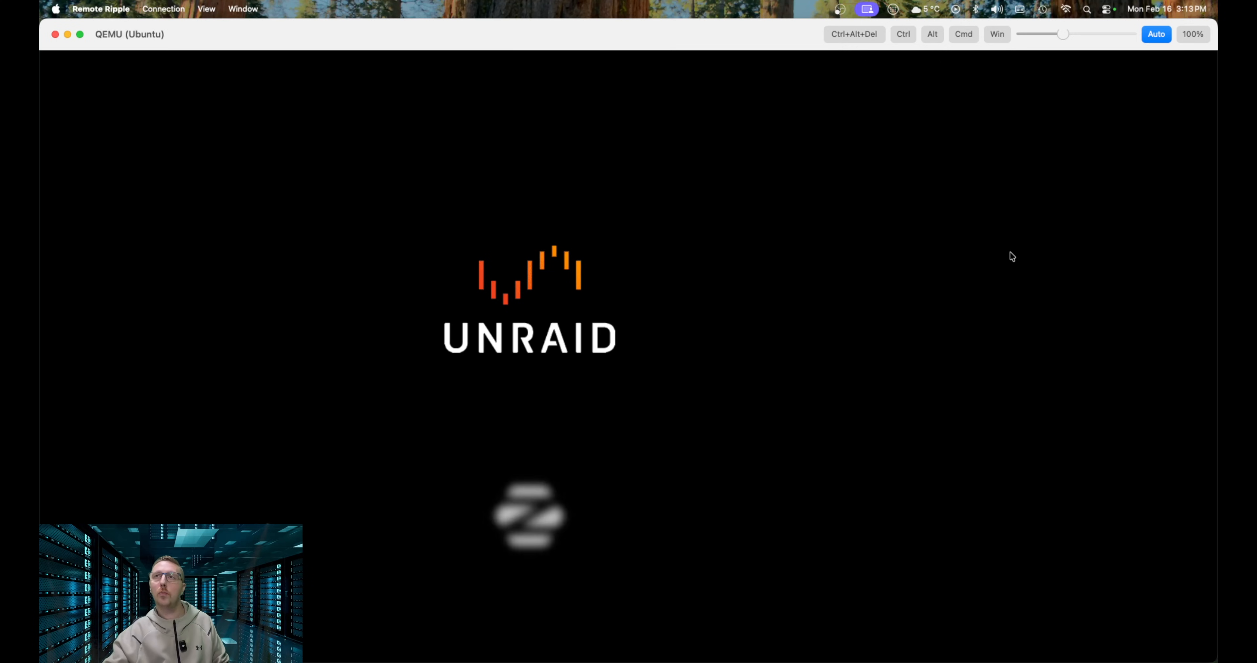
left_click(1149, 35)
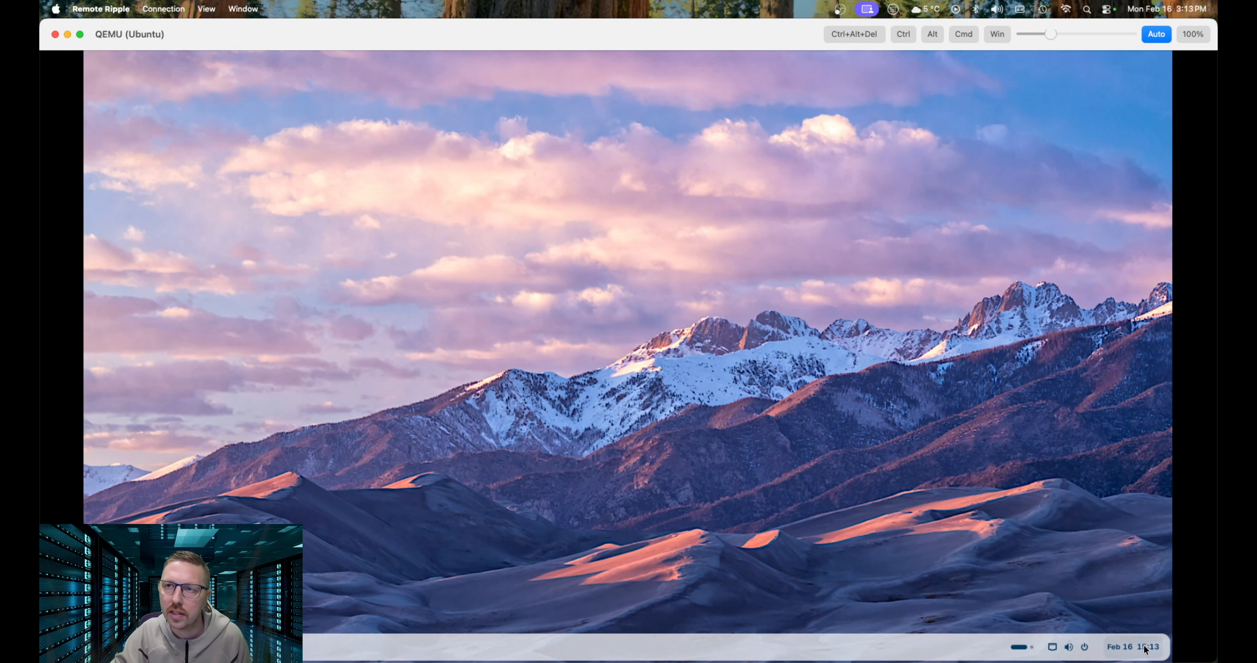
Preview both workspaces in the overview, return to the first desktop and show the virtual machine in full screen.
left_click(1019, 648)
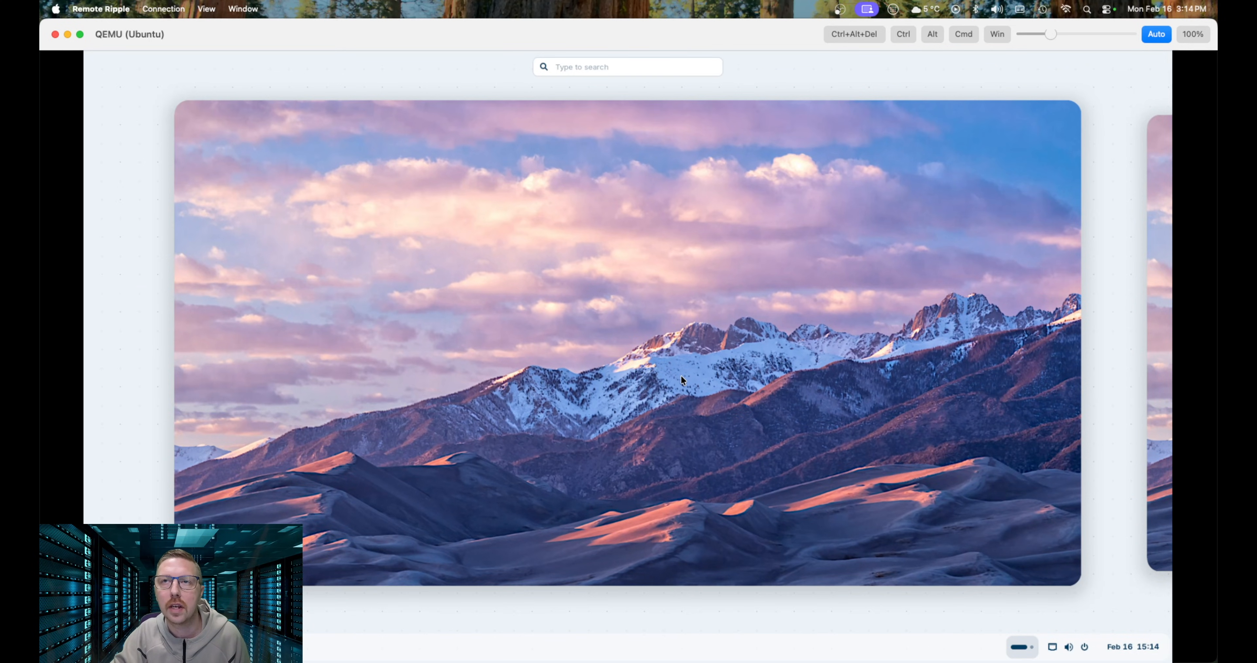
left_click(1153, 402)
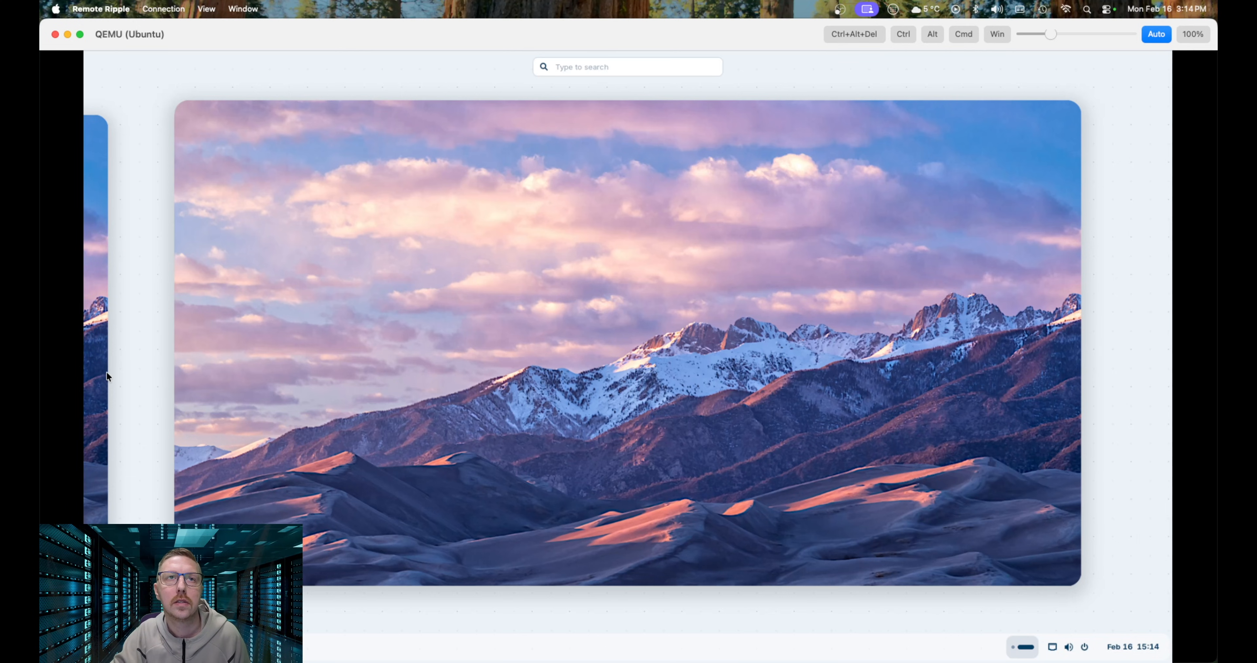
left_click(92, 369)
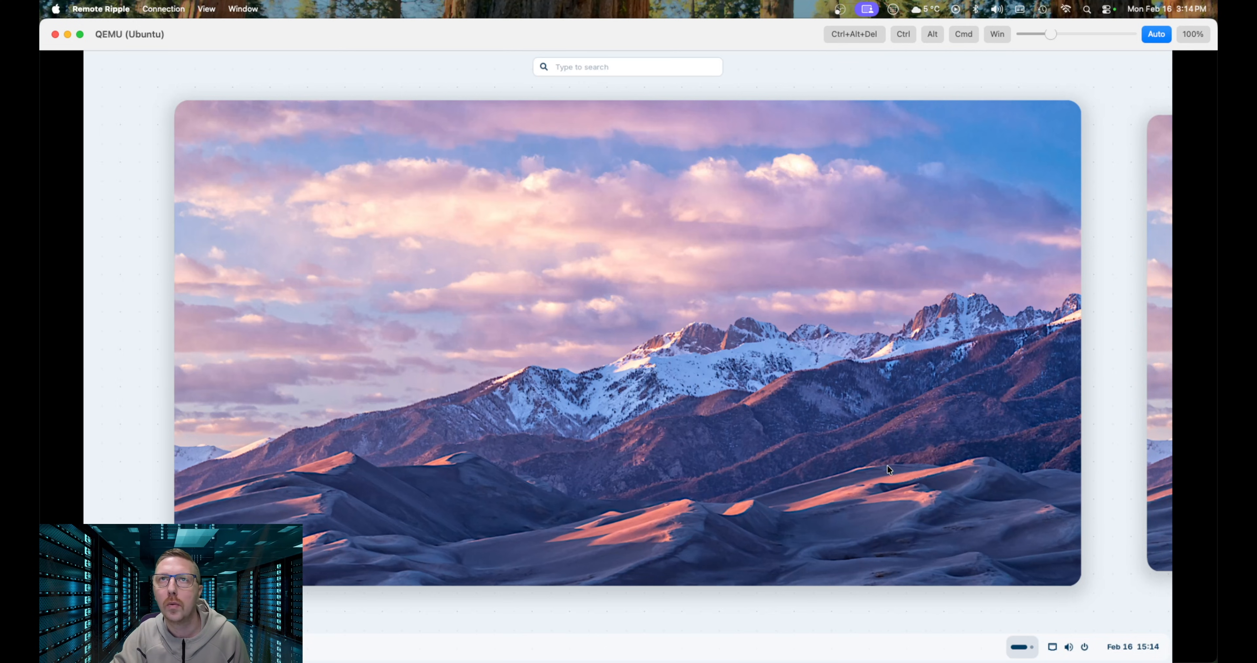
left_click(1017, 646)
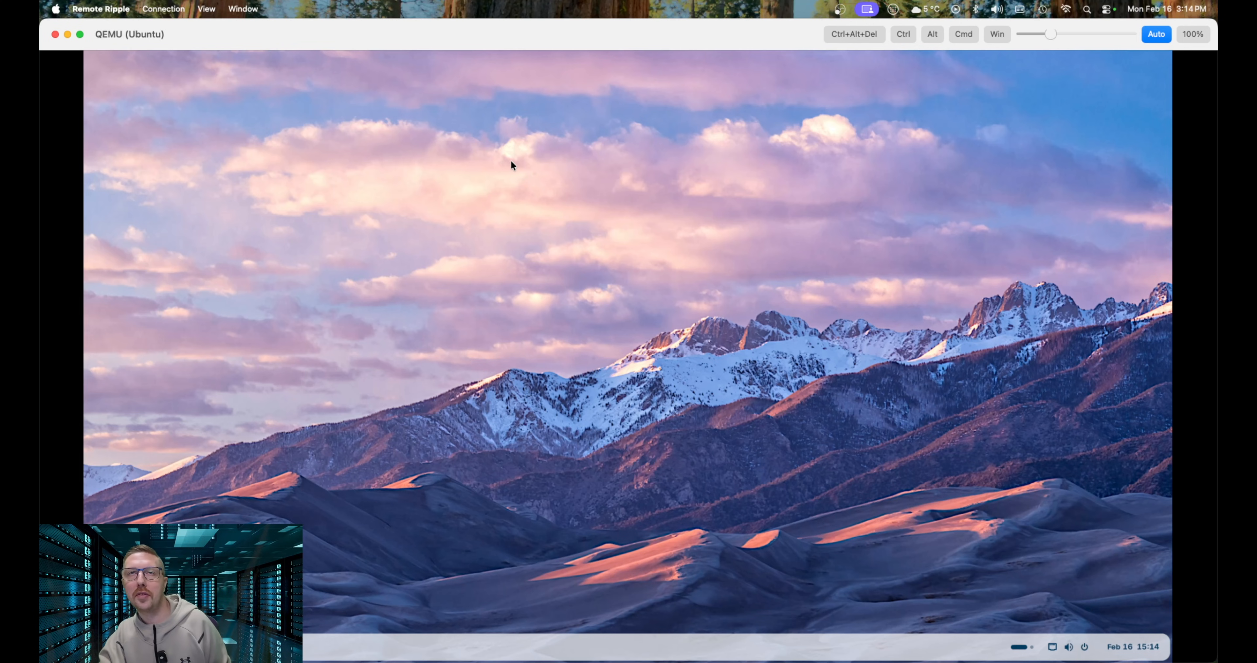
left_click(80, 33)
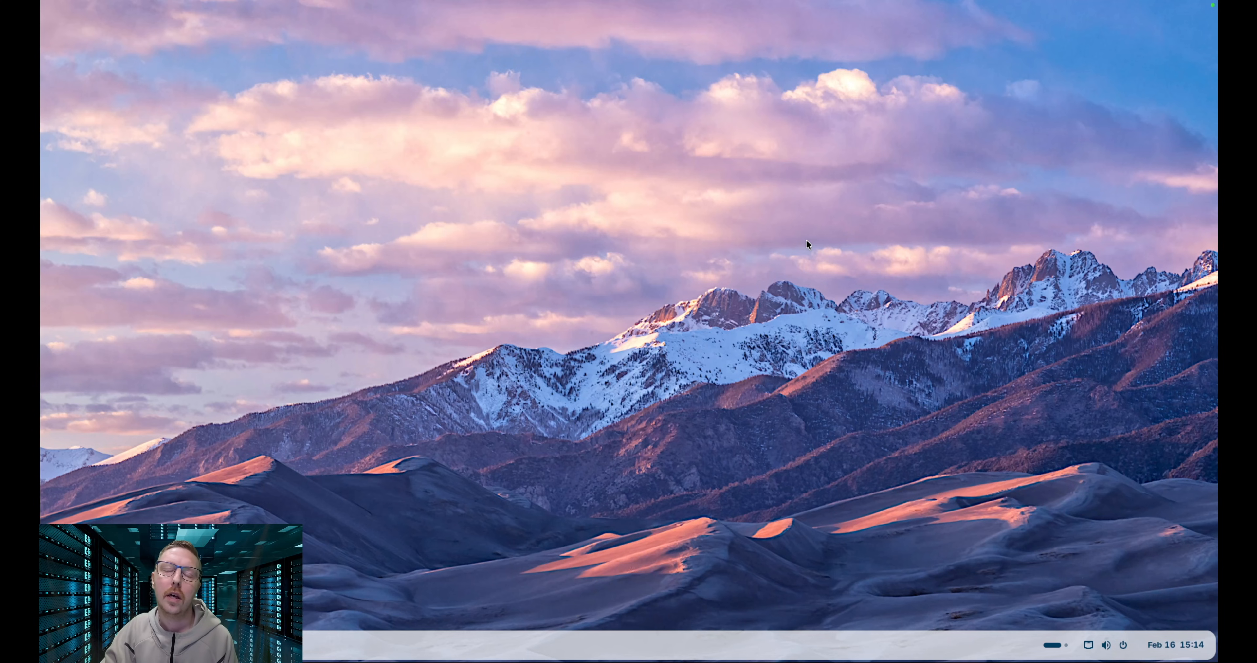